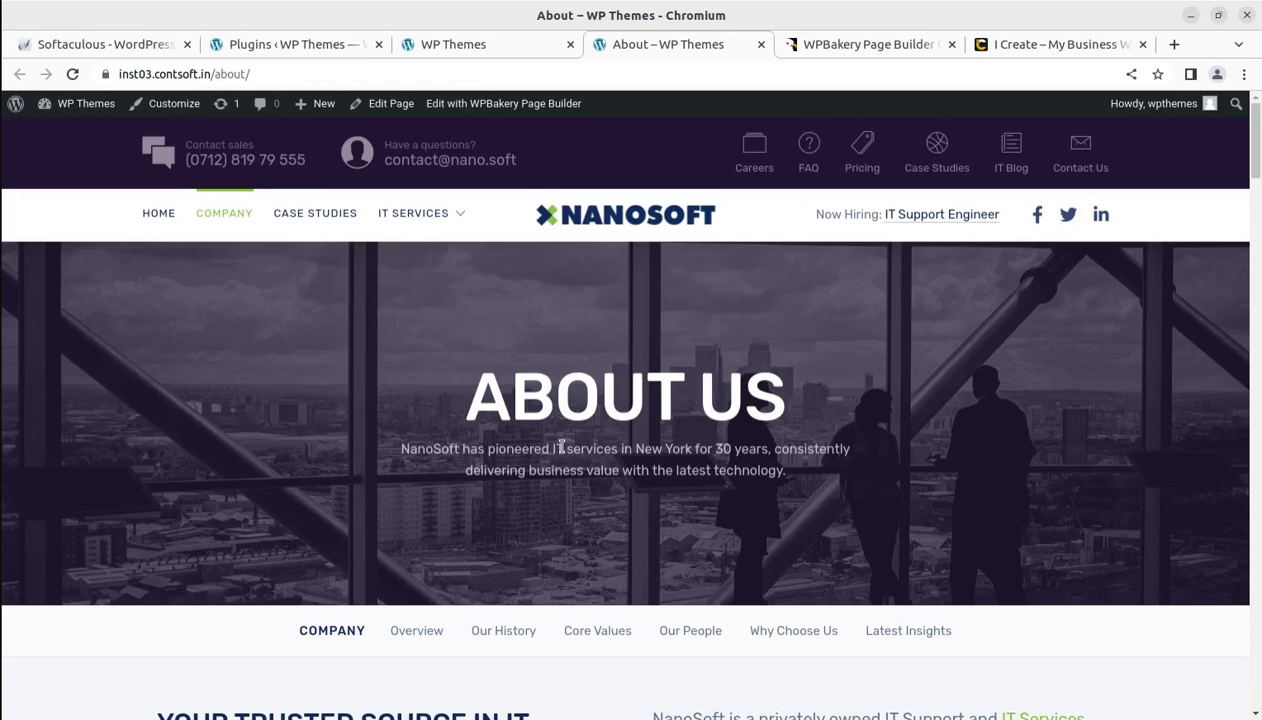
Step: Load the NanoSoft home page and scroll through its hero and services sections
left_click(601, 220)
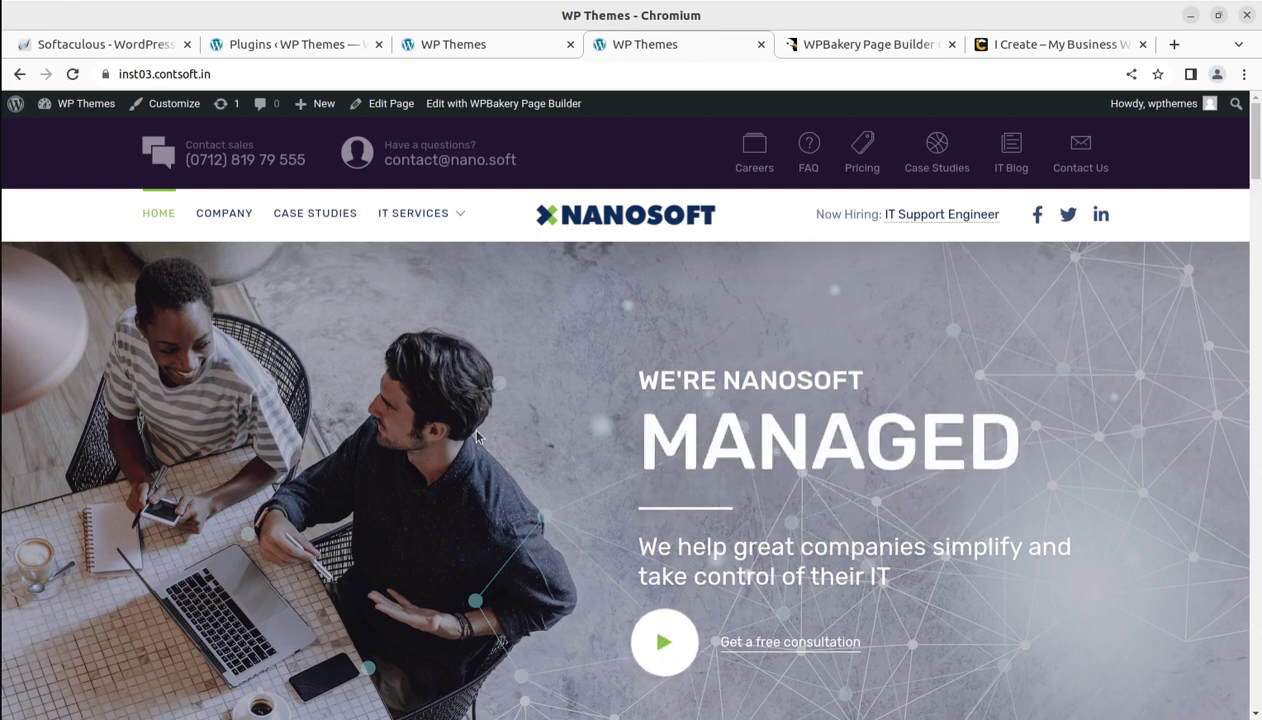
scroll(476, 436, "down", 3)
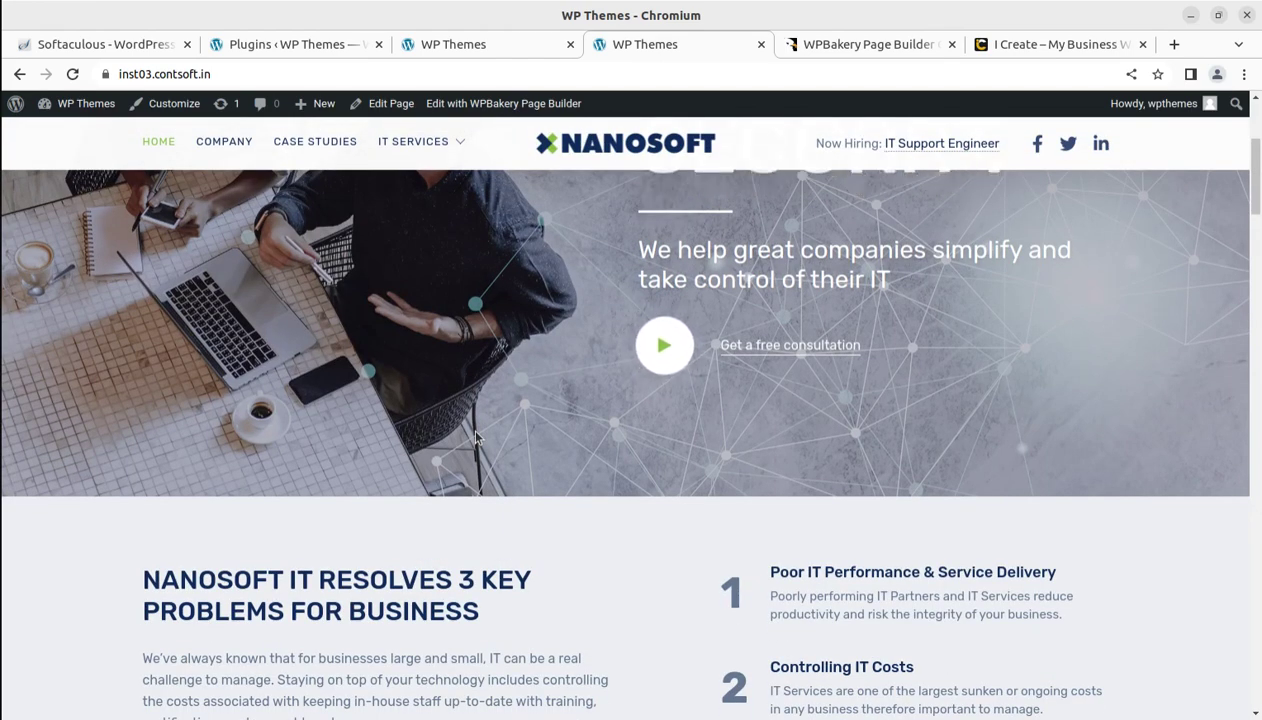
scroll(476, 436, "down", 5)
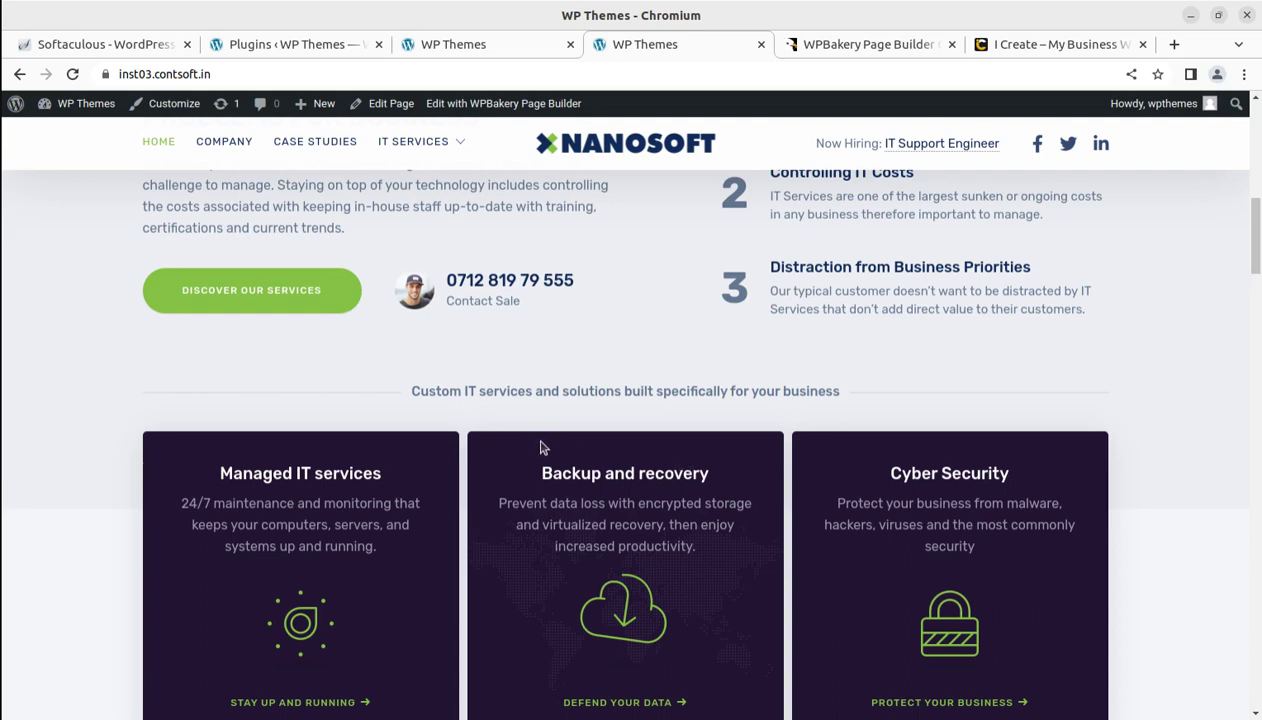
scroll(522, 388, "down", 2)
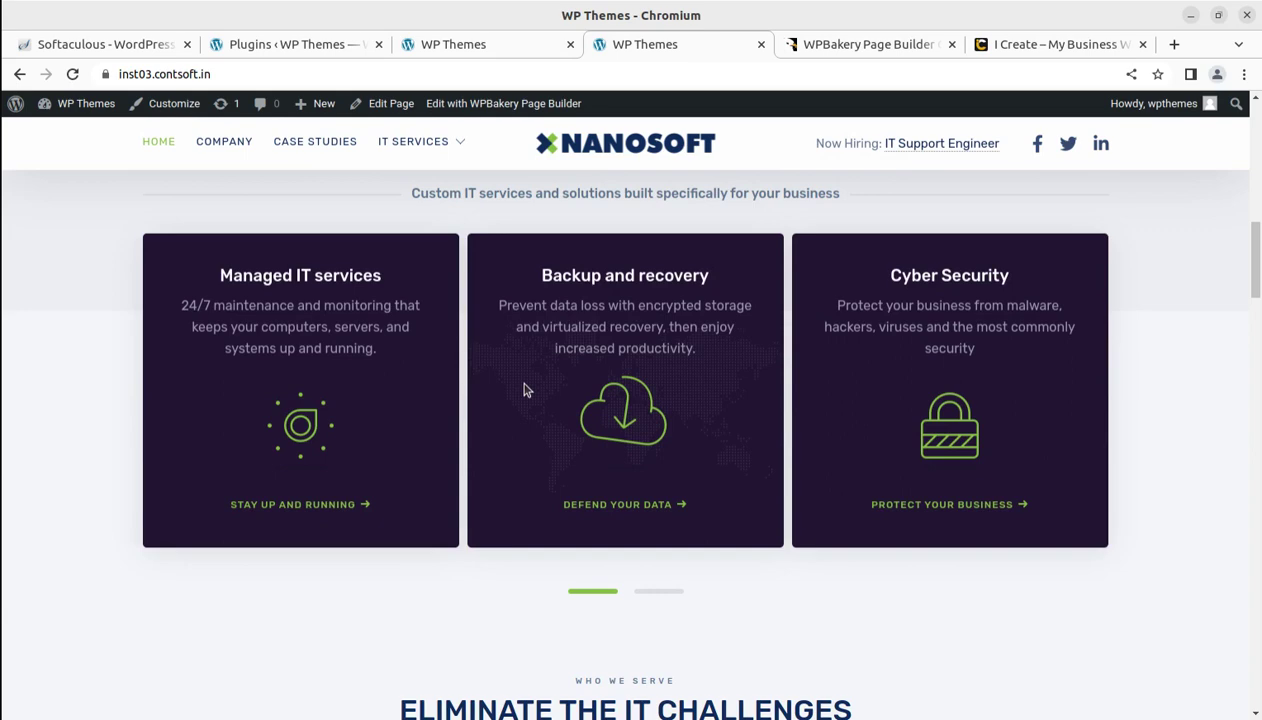
scroll(526, 390, "up", 10)
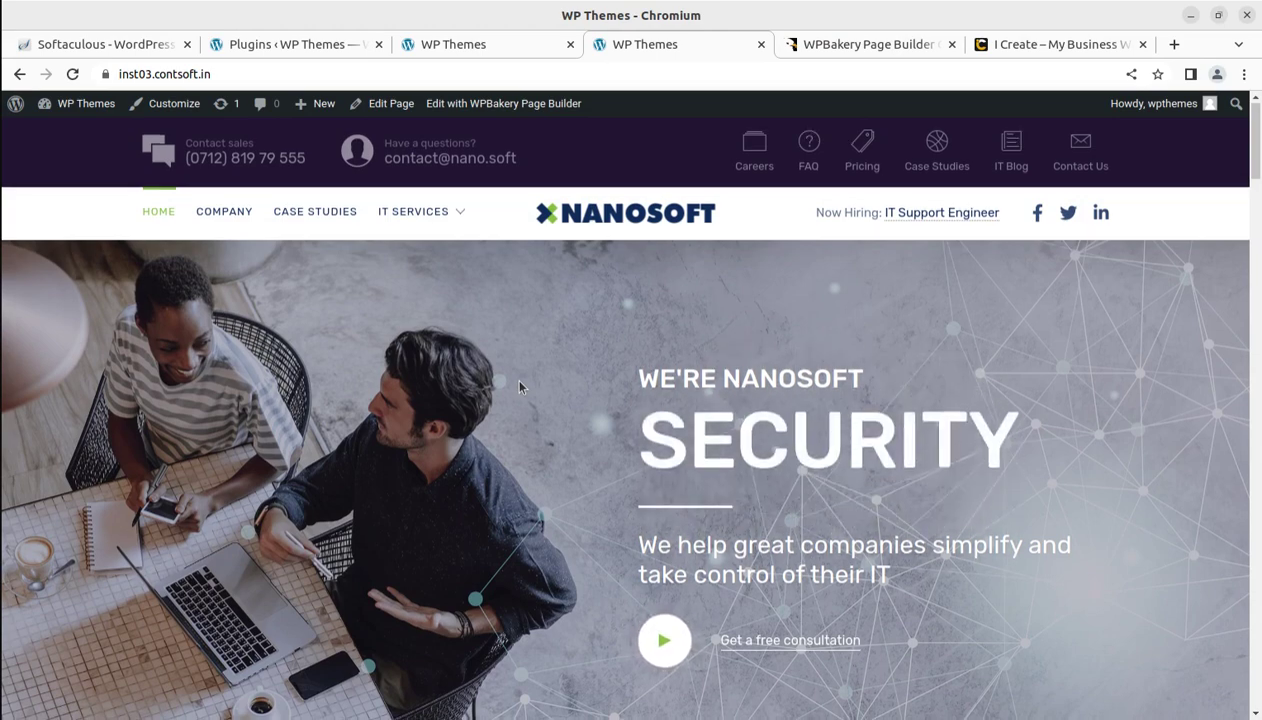
scroll(519, 387, "down", 4)
Step: Review the three key business problems section, then open the About page in a separate tab
left_click_drag(386, 442, 1110, 511)
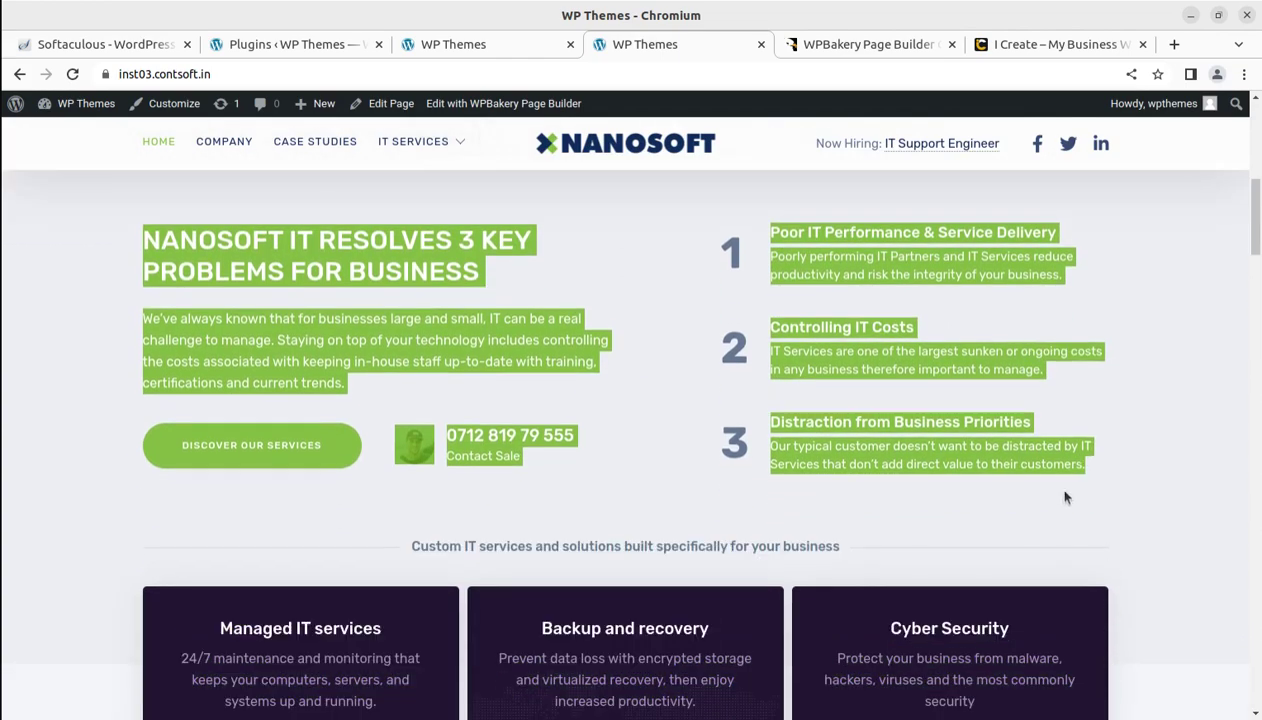
left_click(99, 307)
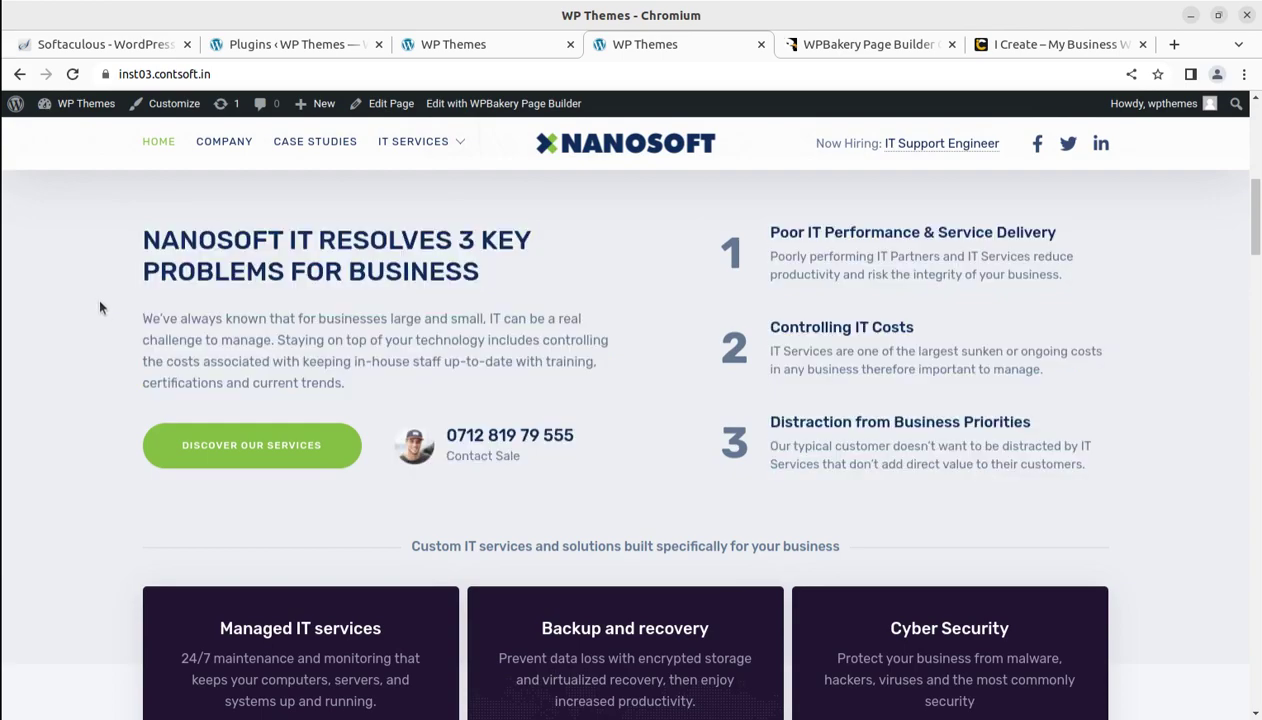
scroll(617, 399, "up", 4)
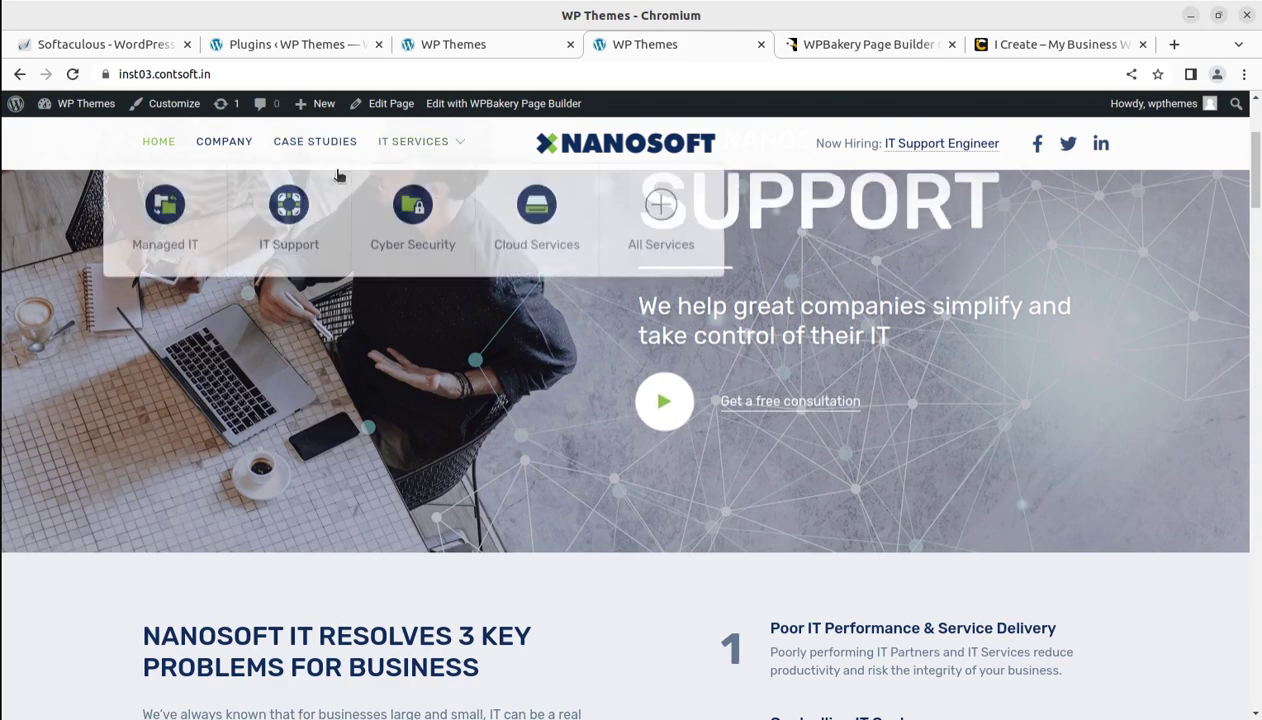
middle_click(224, 141)
Step: Compare the newly opened About page with the home page
left_click(722, 45)
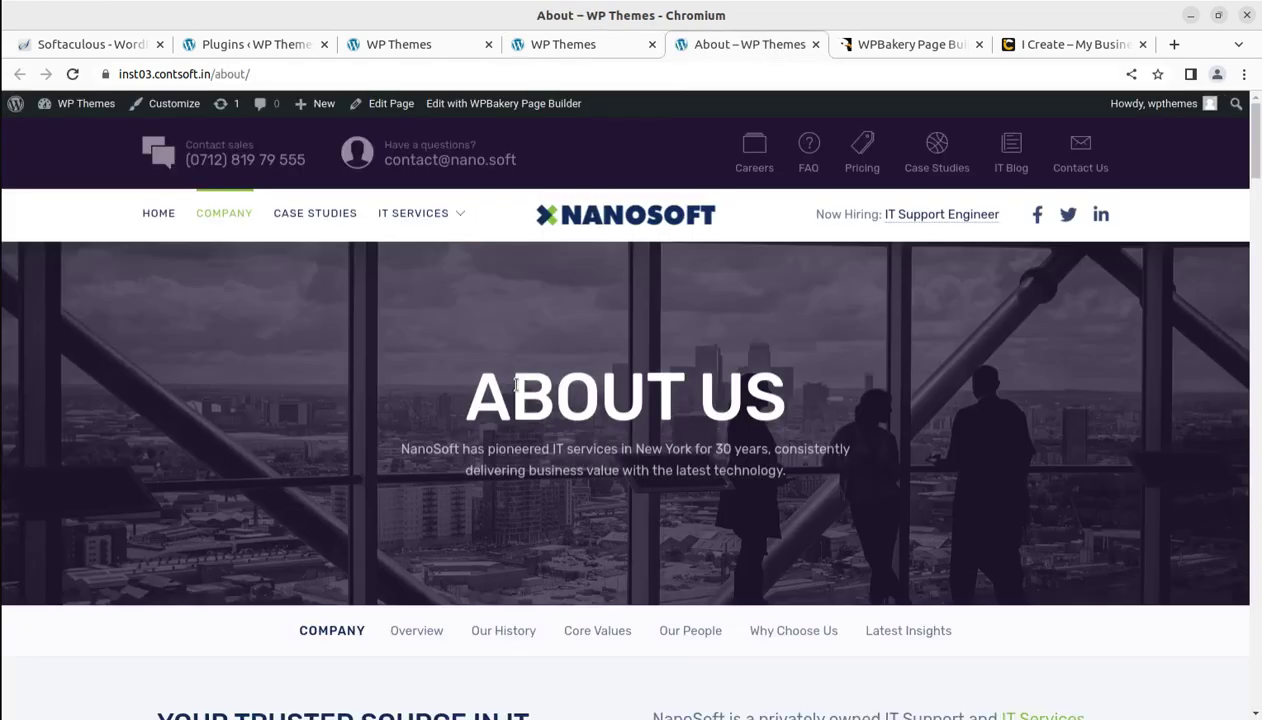
scroll(508, 377, "down", 5)
scroll(508, 377, "up", 4)
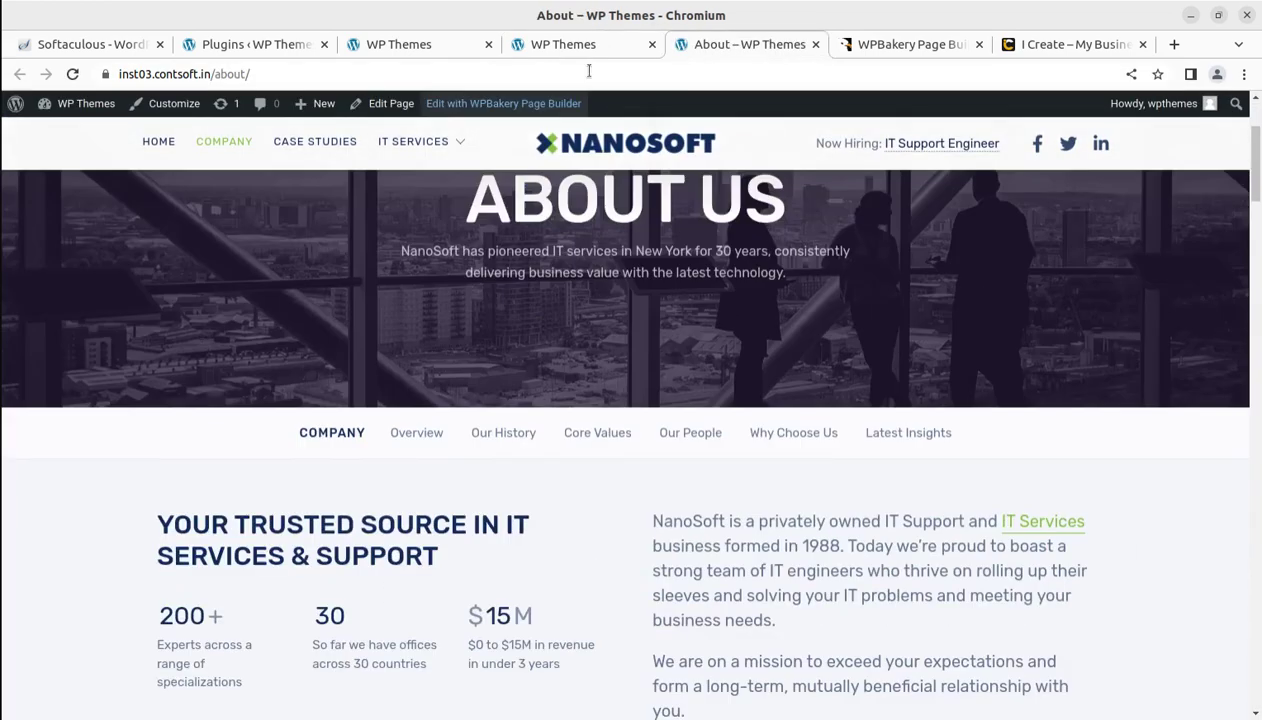
left_click(563, 44)
scroll(283, 434, "up", 1)
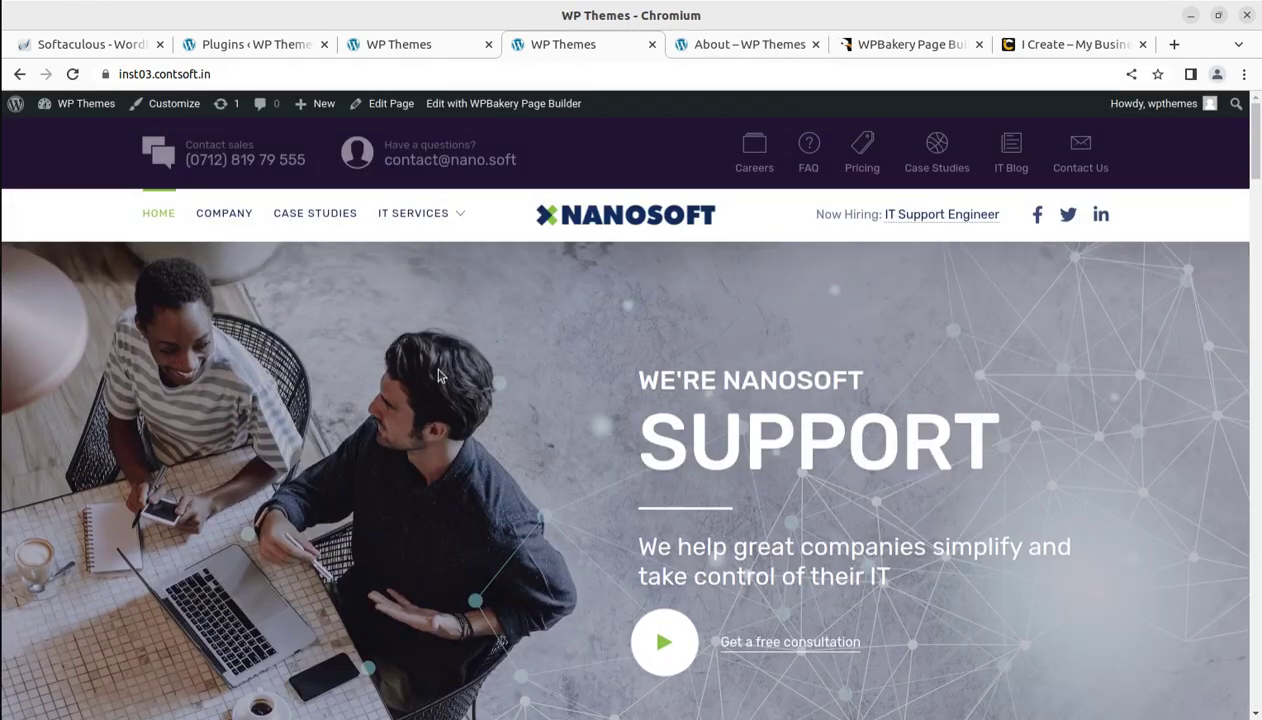
scroll(700, 391, "down", 6)
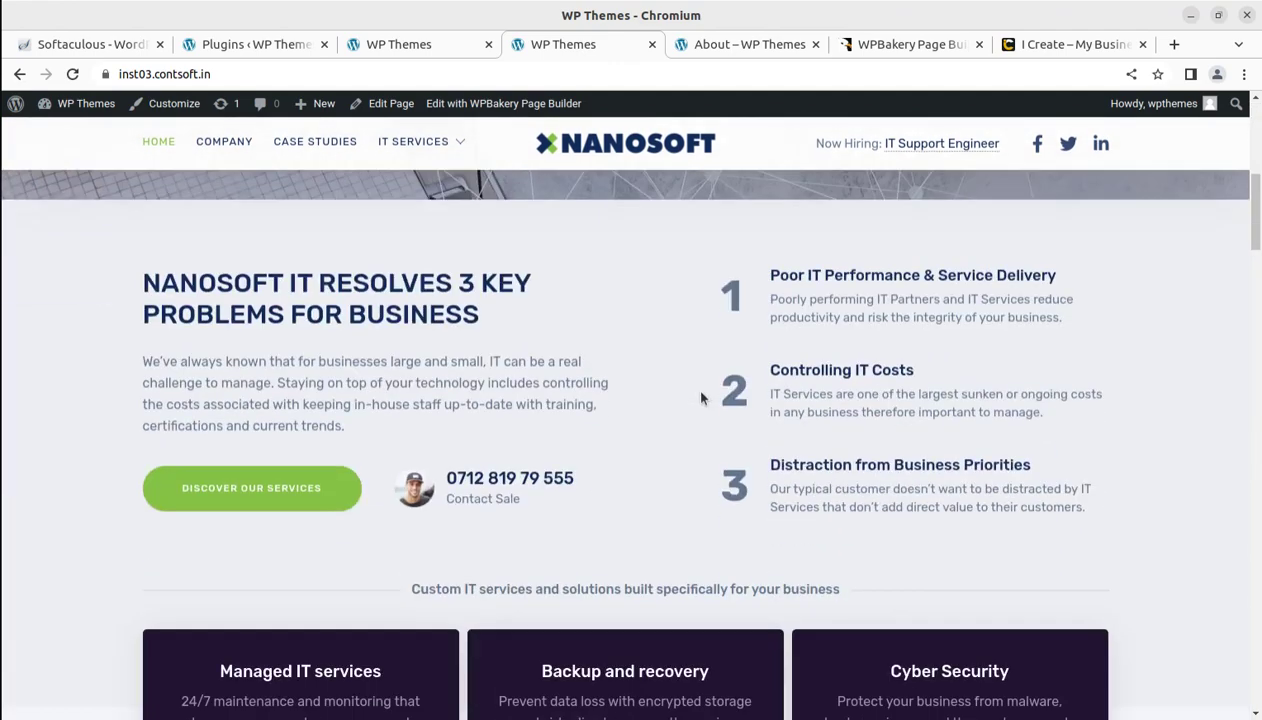
left_click(726, 44)
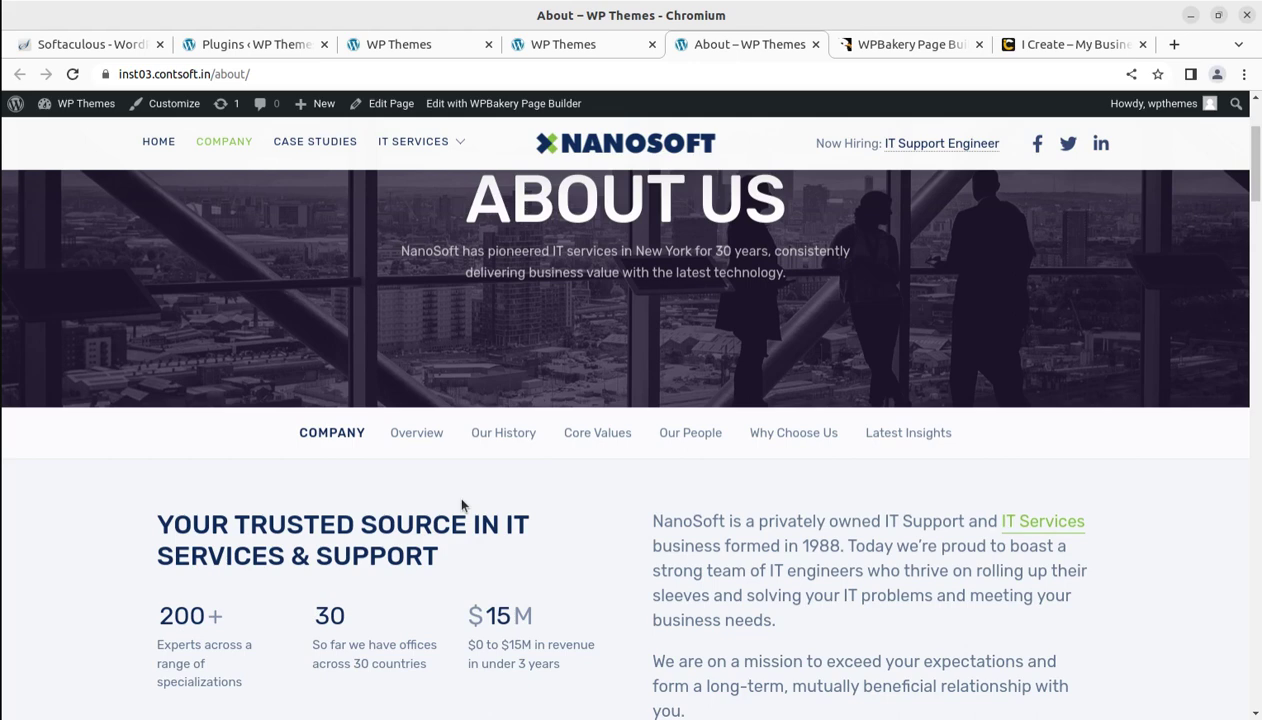
Step: Scroll the About page to inspect its Mission, Values and Approach & Culture cards
scroll(465, 483, "down", 3)
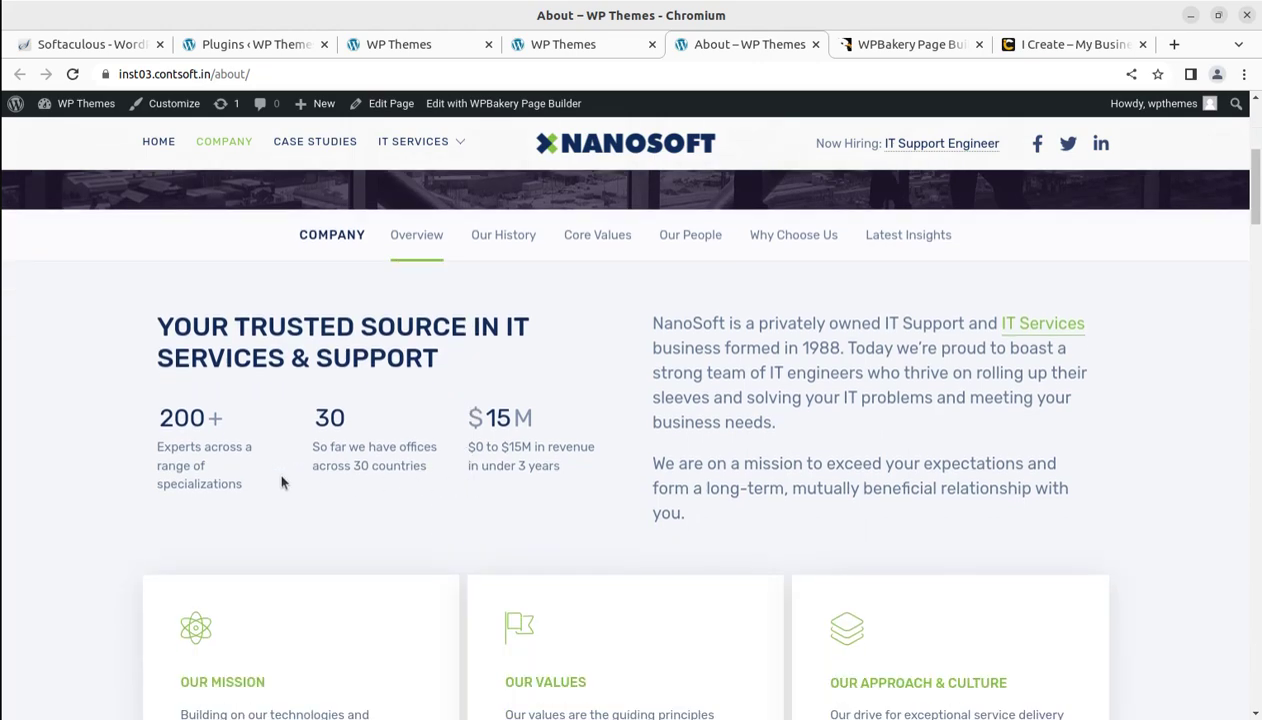
scroll(280, 487, "down", 1)
left_click_drag(82, 344, 994, 451)
left_click(1028, 437)
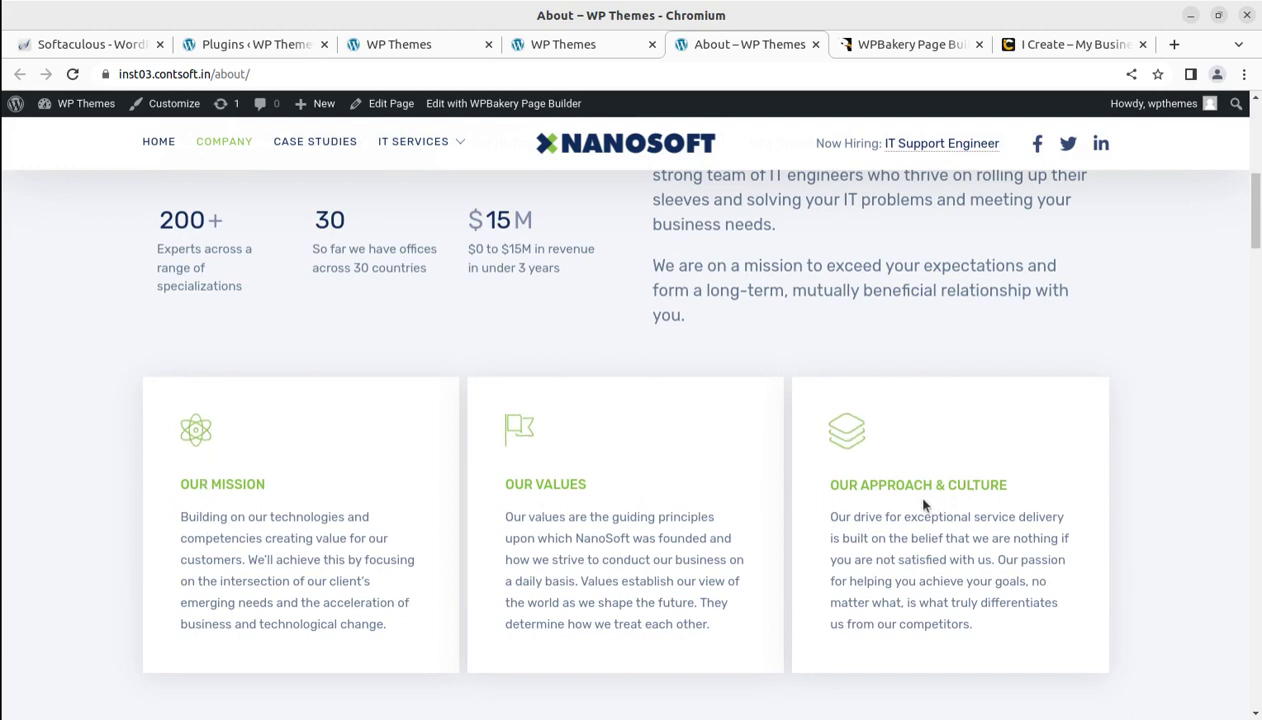
scroll(704, 453, "down", 2)
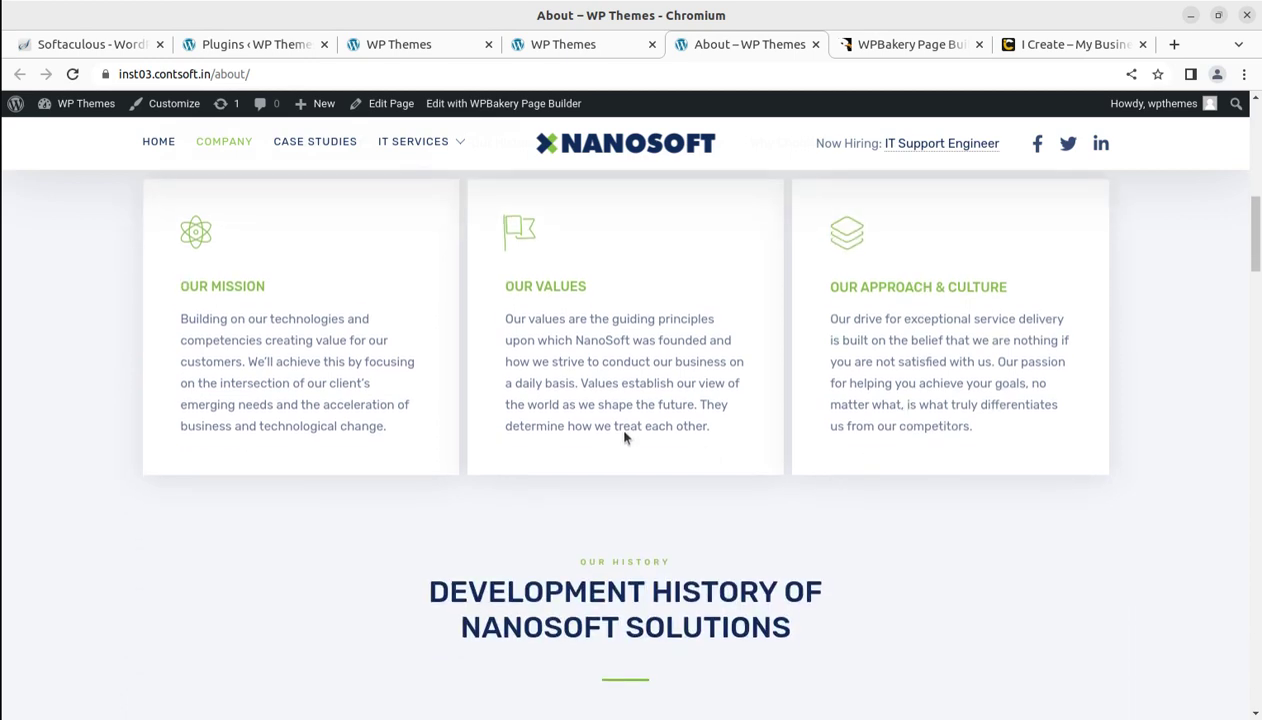
scroll(149, 344, "up", 1)
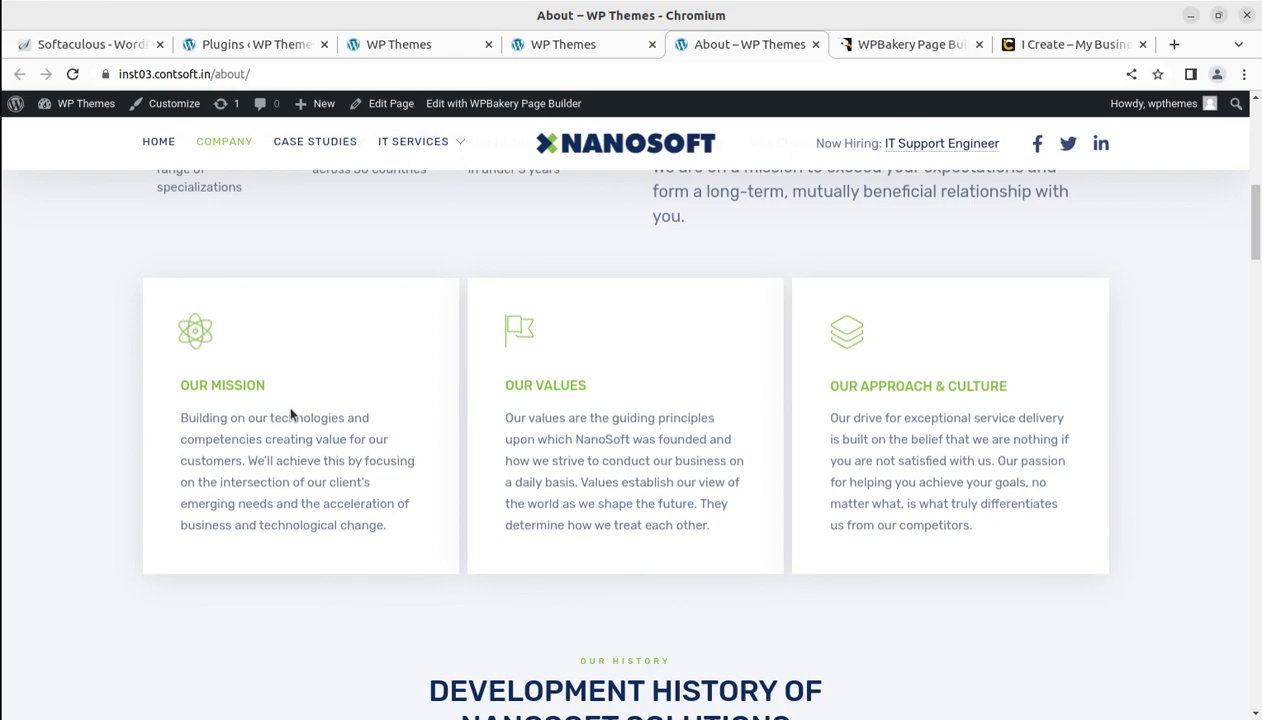
Step: Recheck the home page layout, then launch WPBakery Page Builder on the About page
left_click(565, 44)
scroll(340, 380, "down", 1)
scroll(337, 375, "up", 4)
scroll(337, 375, "down", 6)
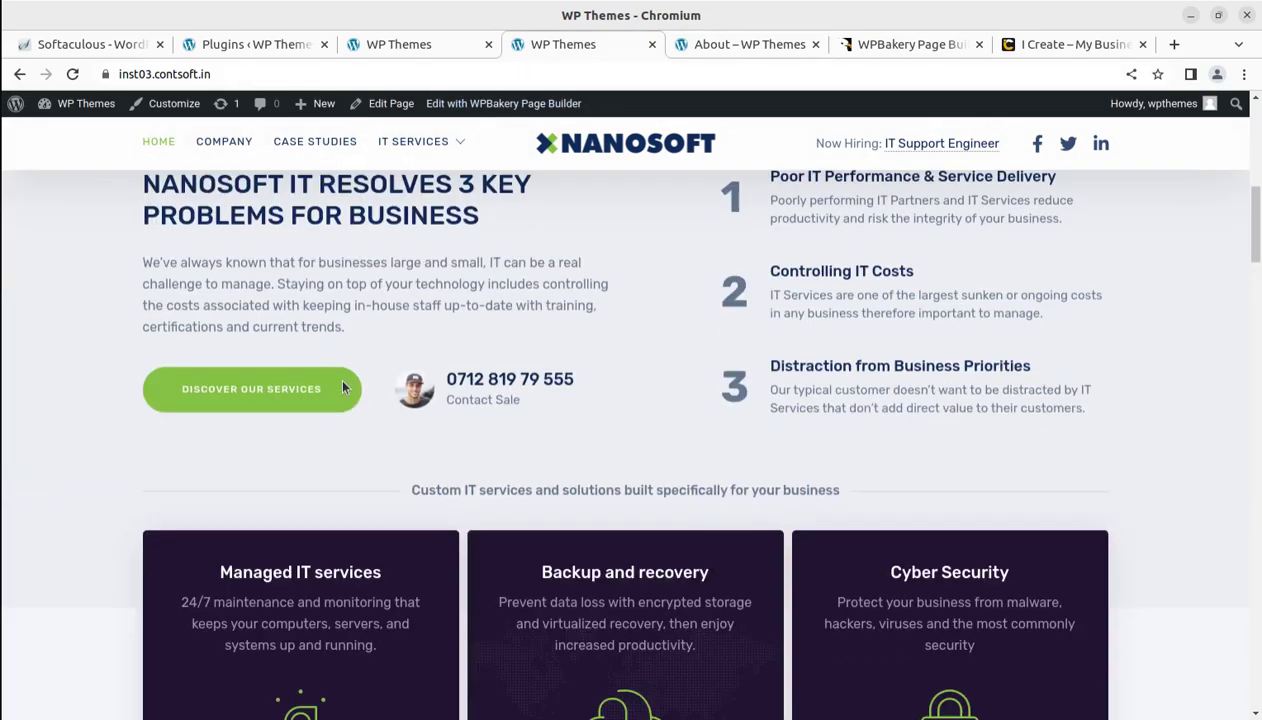
scroll(183, 372, "down", 3)
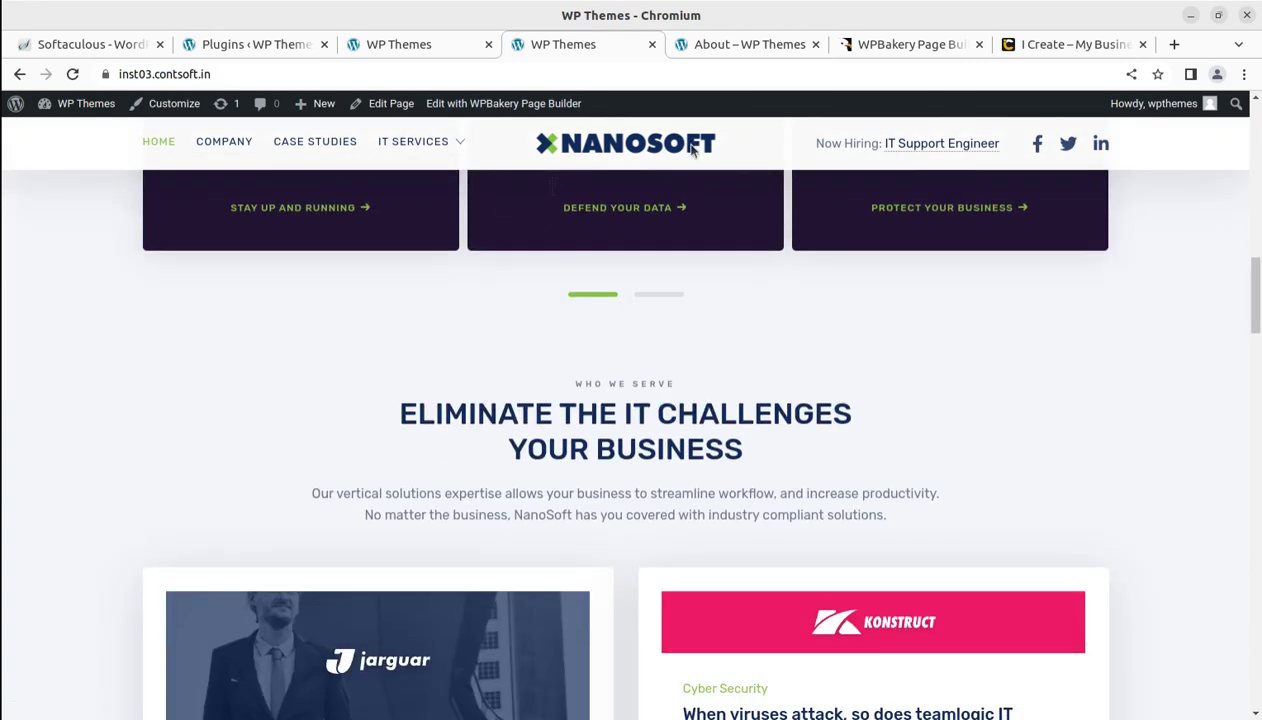
left_click(730, 50)
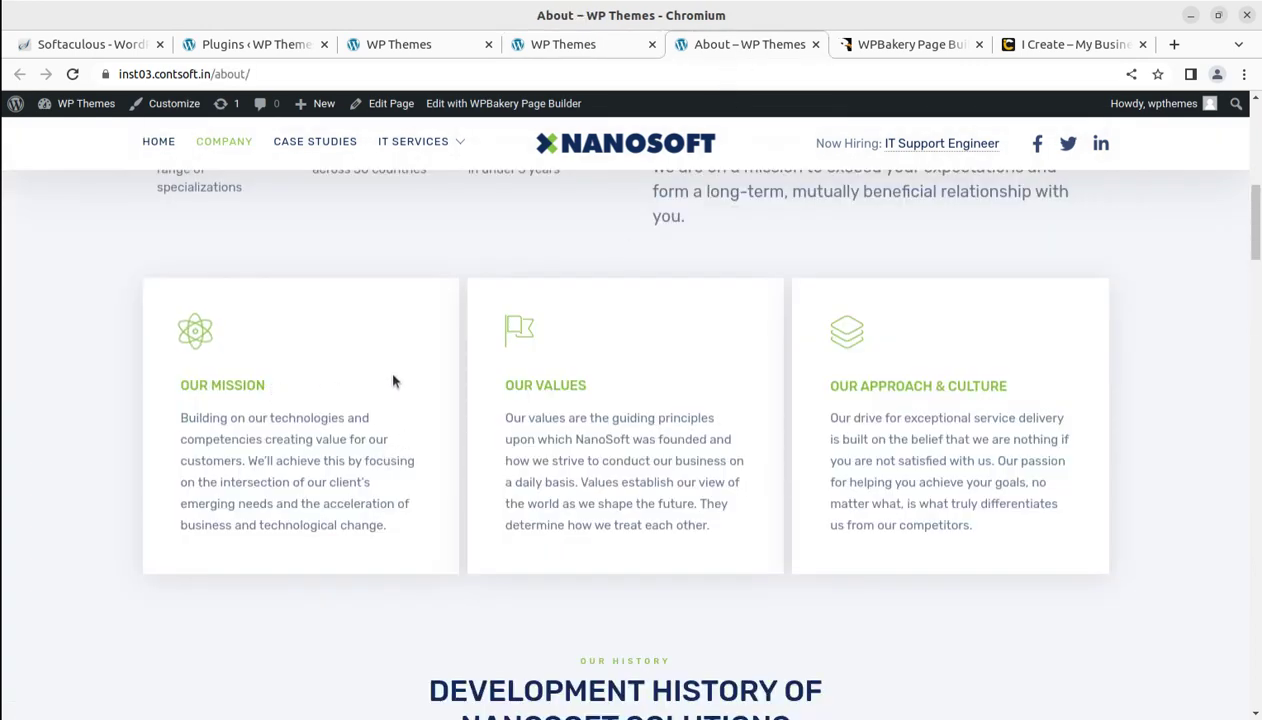
left_click(476, 110)
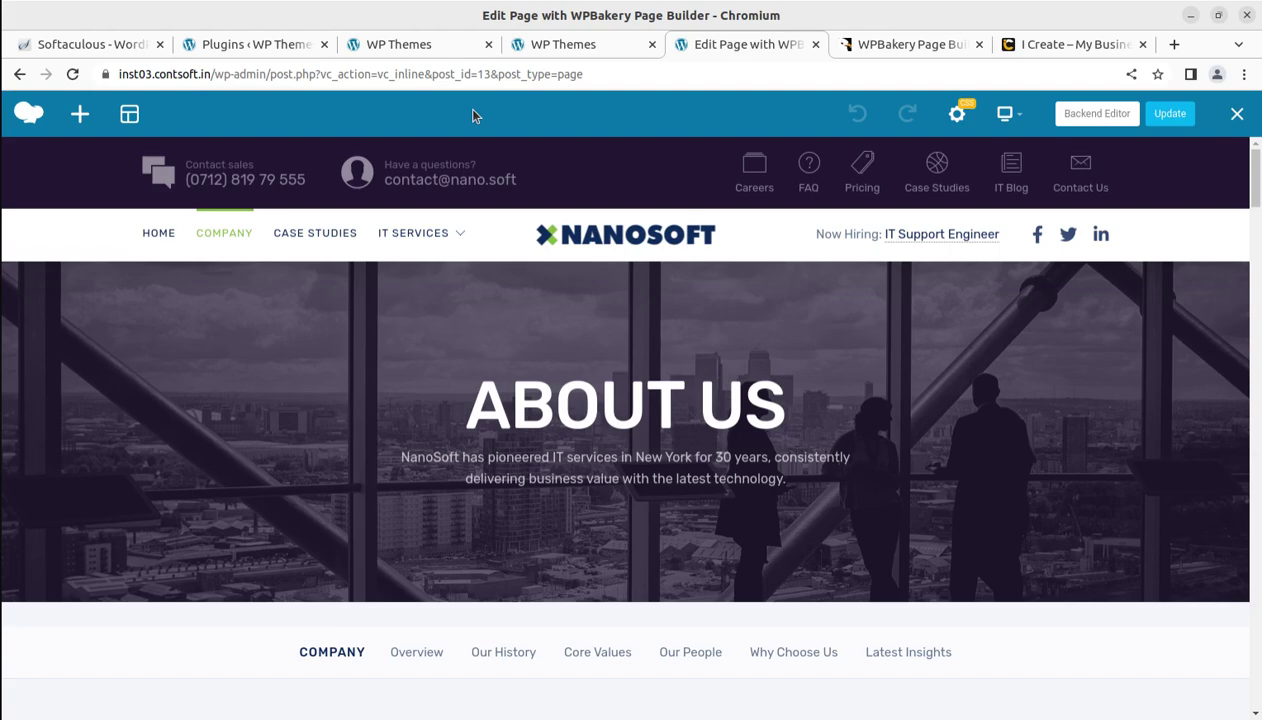
Step: Scroll to the Mission/Values/Approach cards and switch the About page to the Backend Editor
scroll(545, 238, "down", 6)
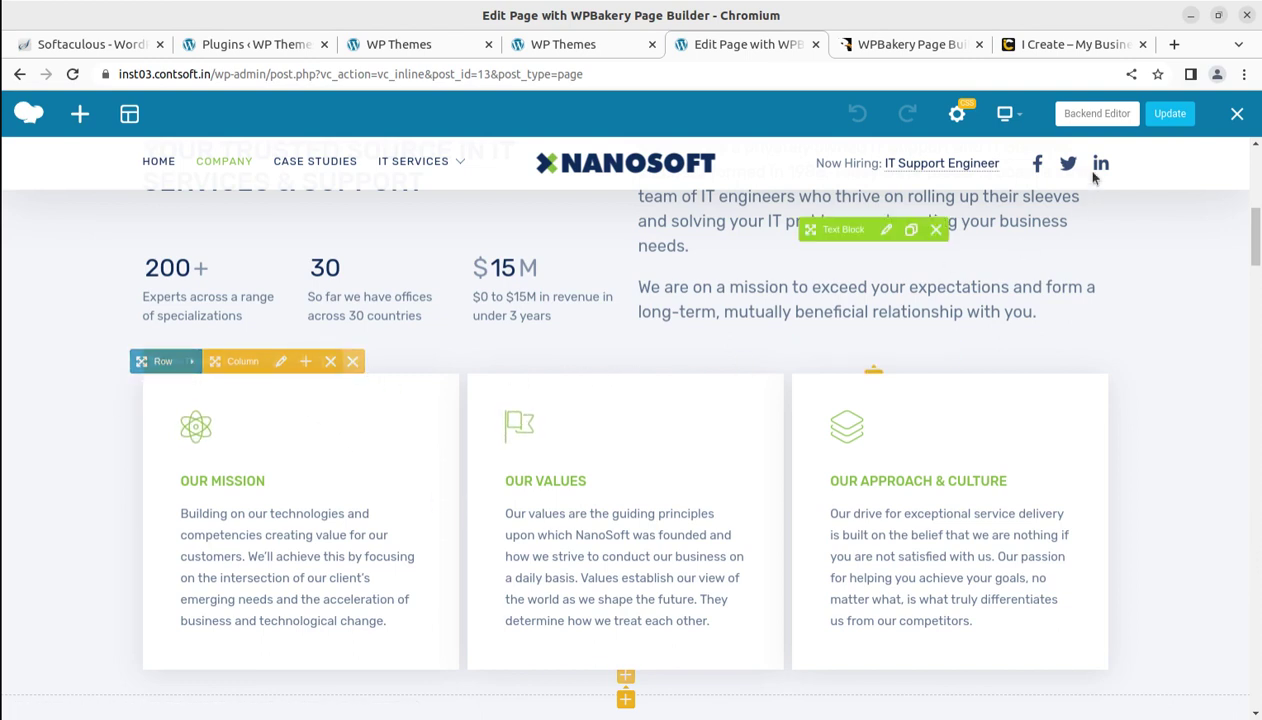
left_click(1105, 114)
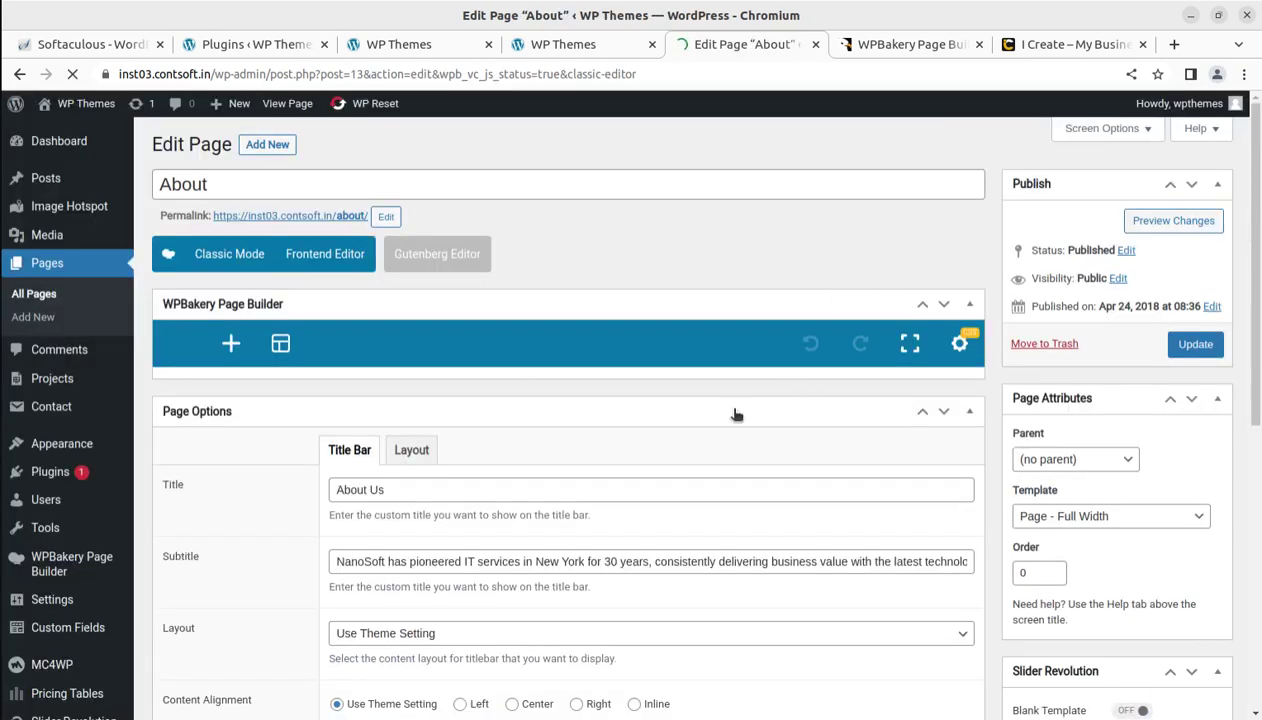
scroll(718, 411, "down", 5)
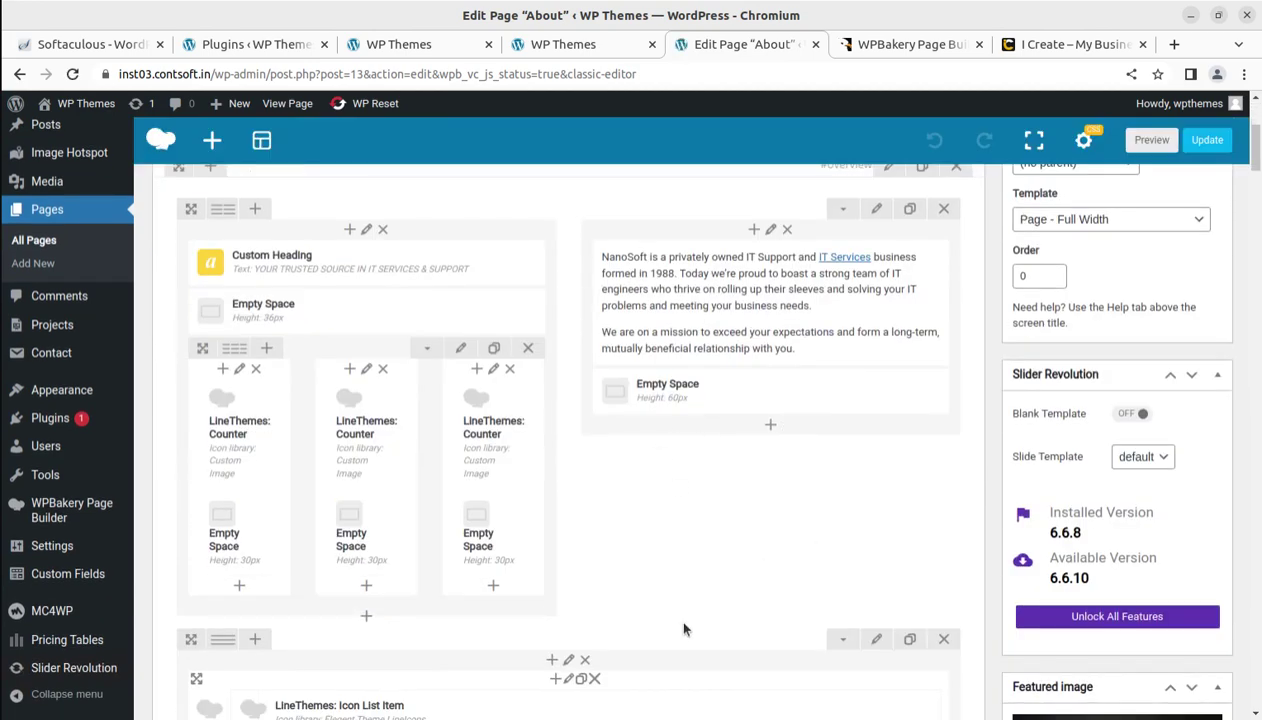
scroll(608, 617, "down", 3)
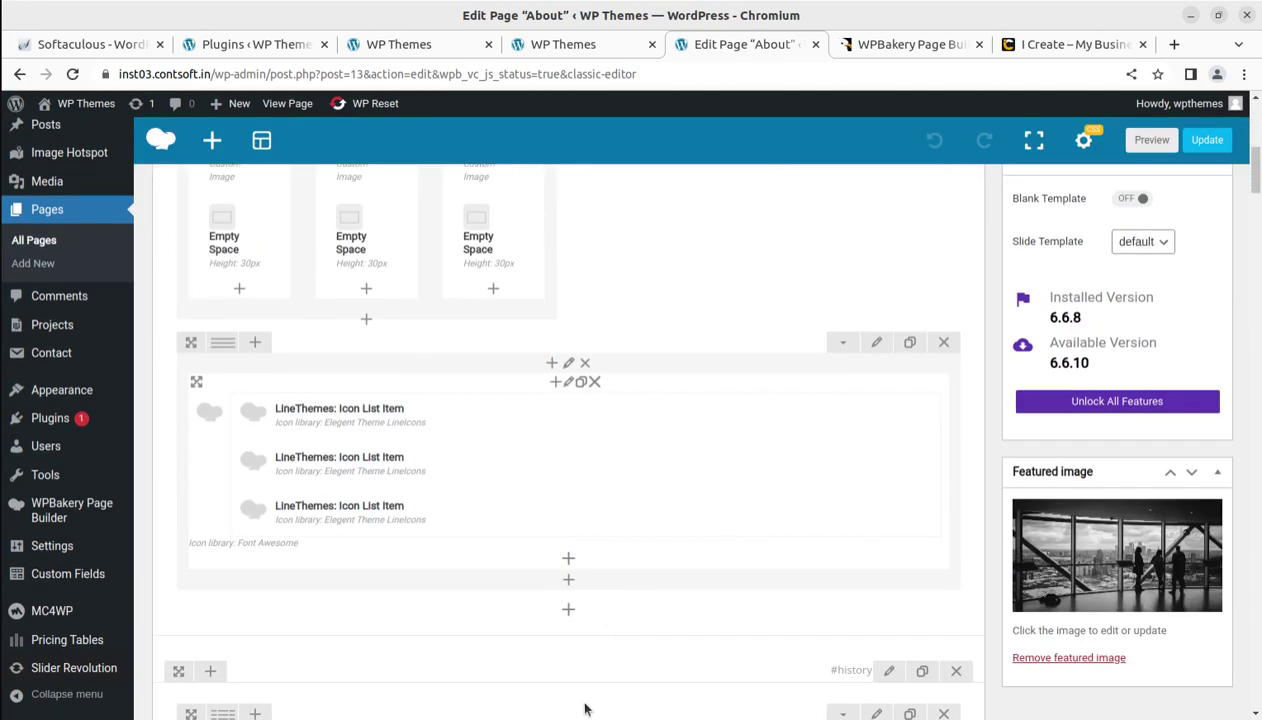
Step: Browse the i-Create reference site and the WPBakery Clipboard page, then return to the About editor
mouse_move(245, 463)
left_click(1034, 55)
scroll(499, 396, "down", 2)
scroll(506, 411, "up", 2)
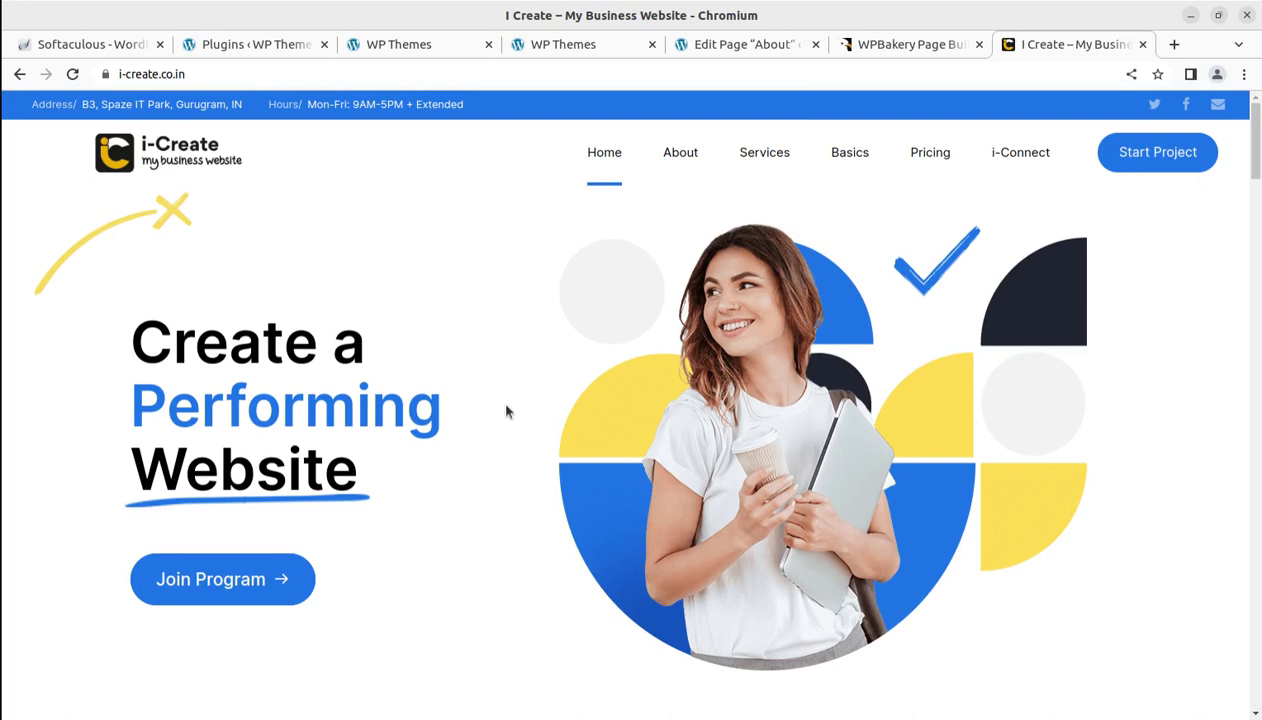
scroll(492, 293, "down", 6)
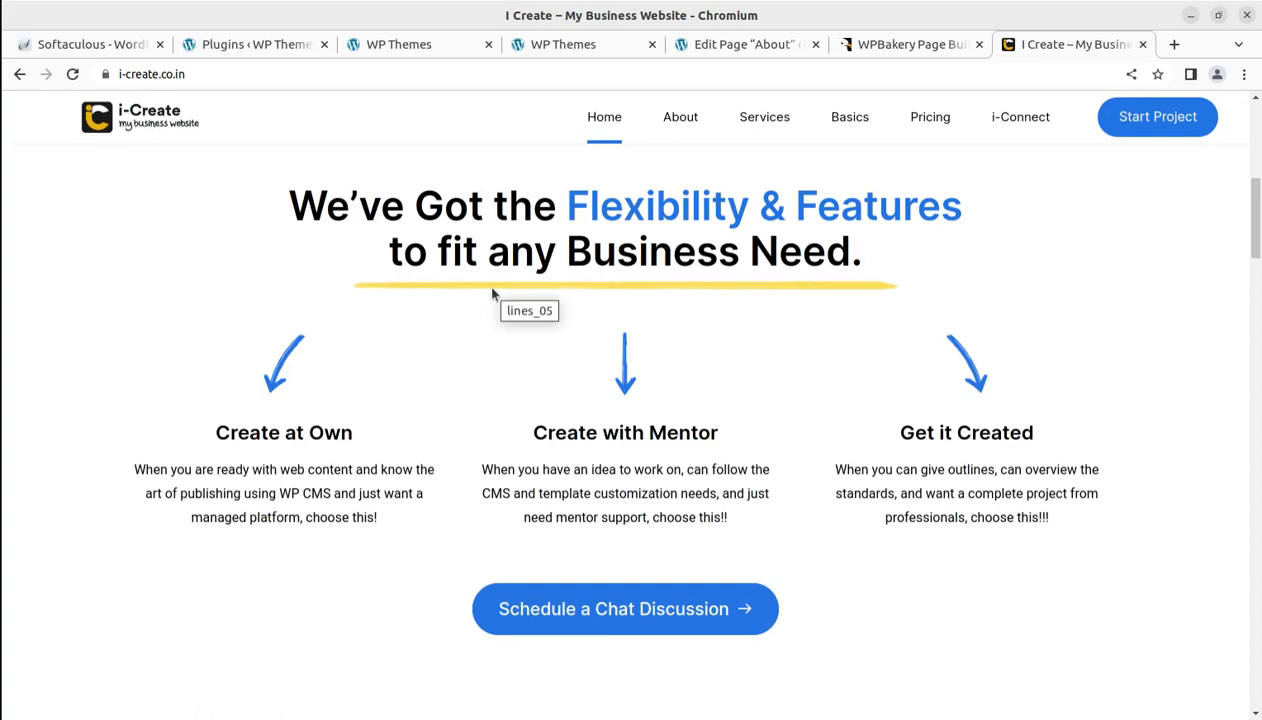
scroll(471, 344, "down", 1)
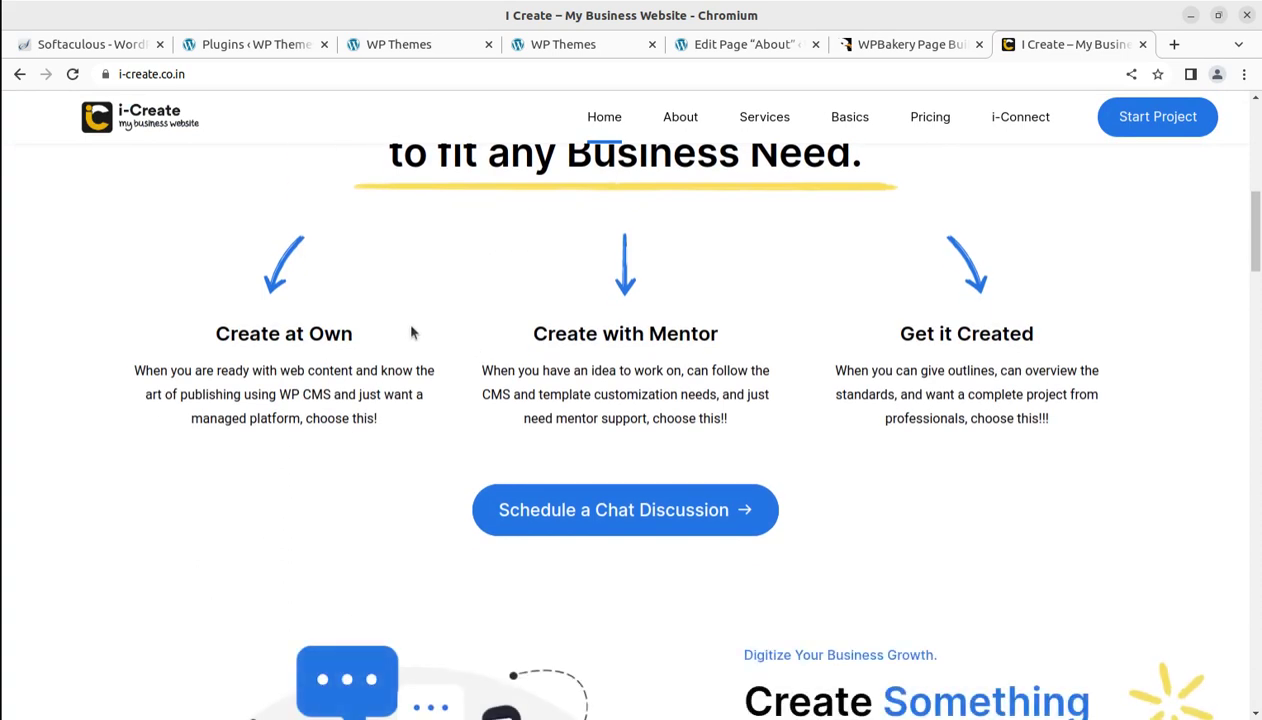
scroll(411, 333, "up", 3)
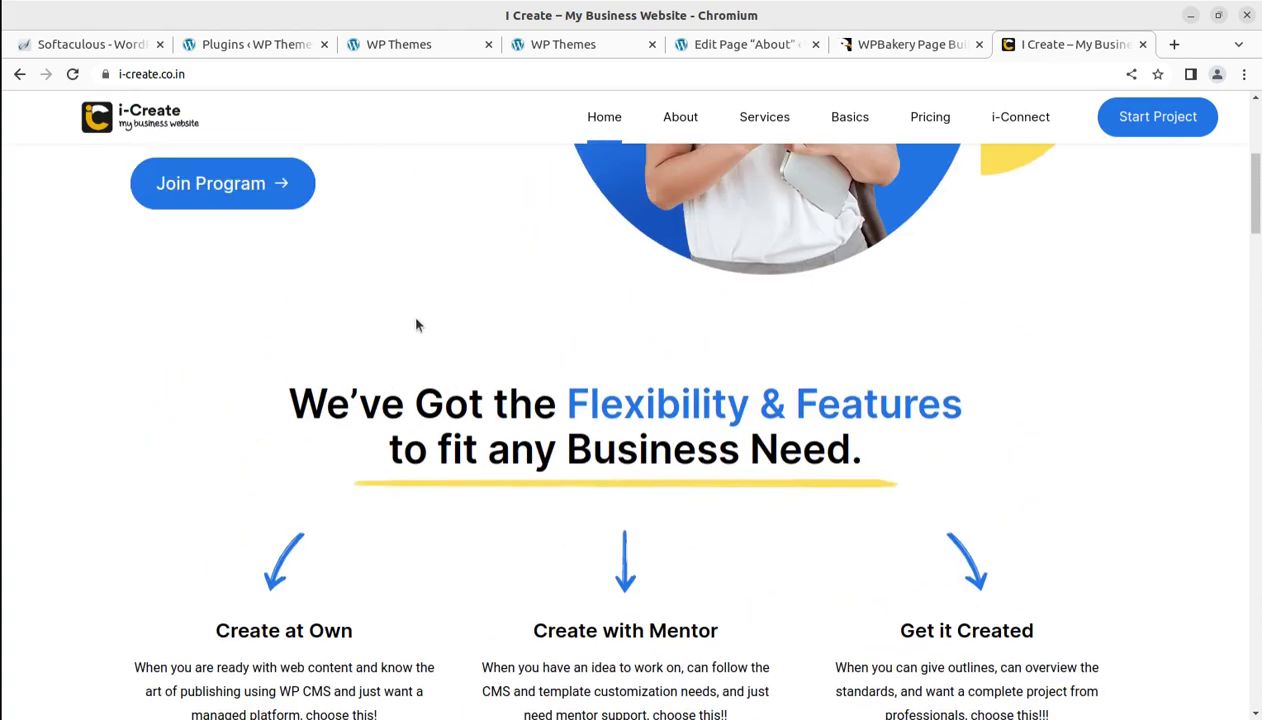
scroll(417, 325, "up", 2)
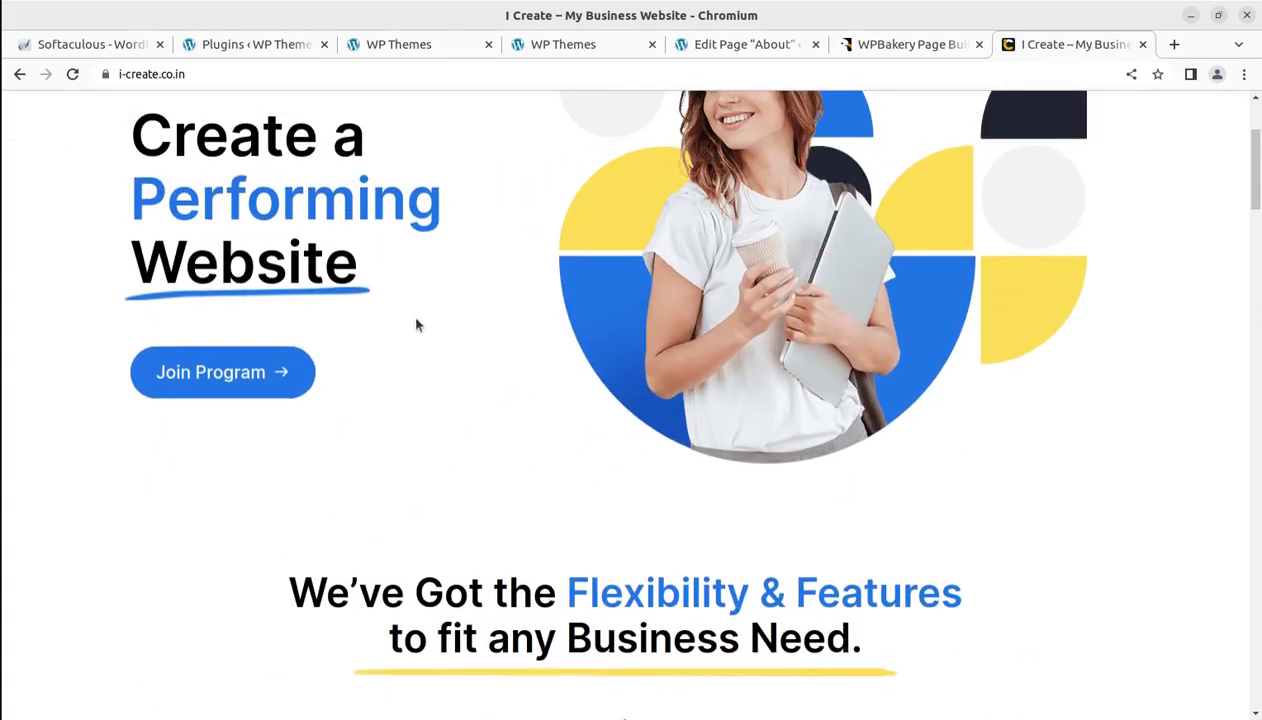
scroll(417, 325, "up", 2)
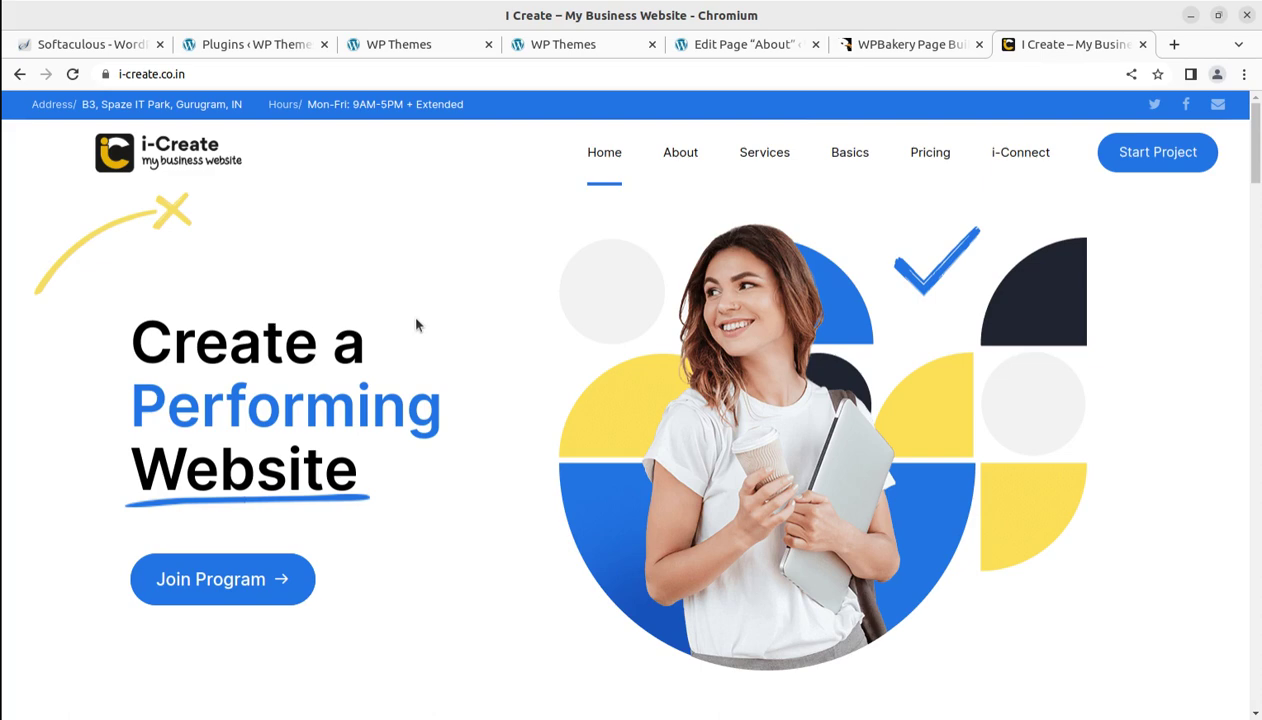
scroll(417, 325, "down", 2)
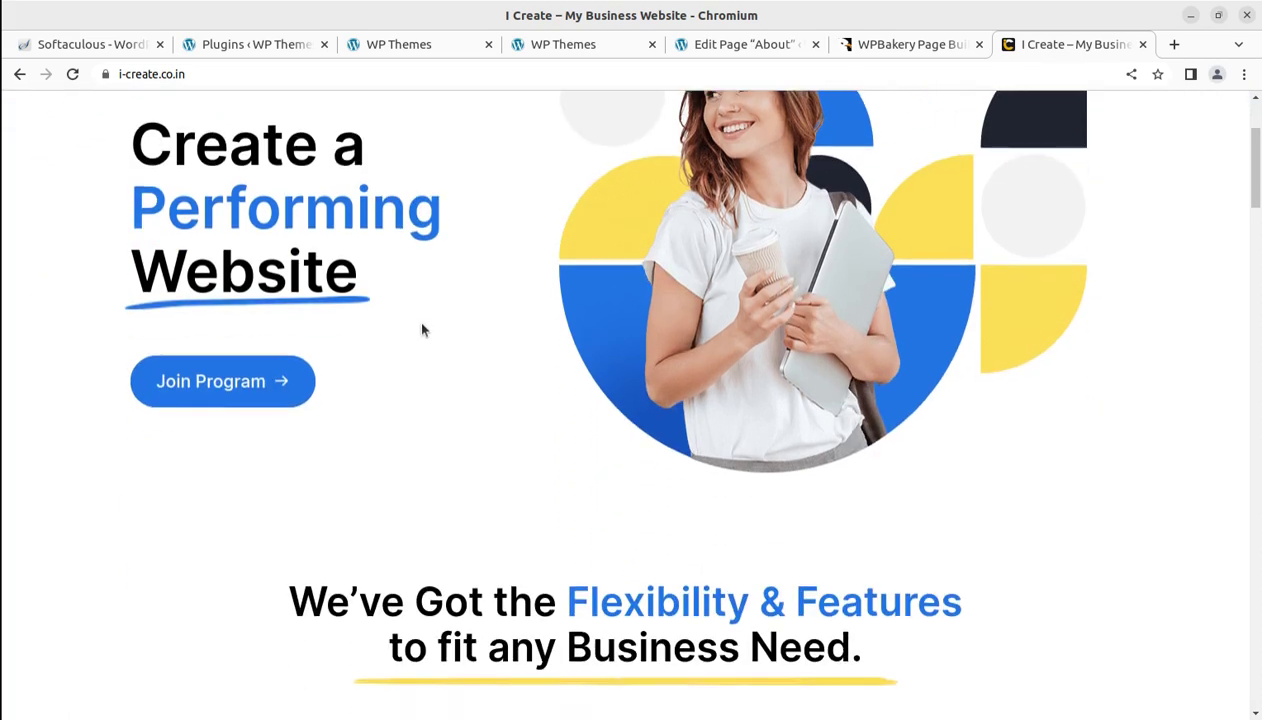
left_click(921, 55)
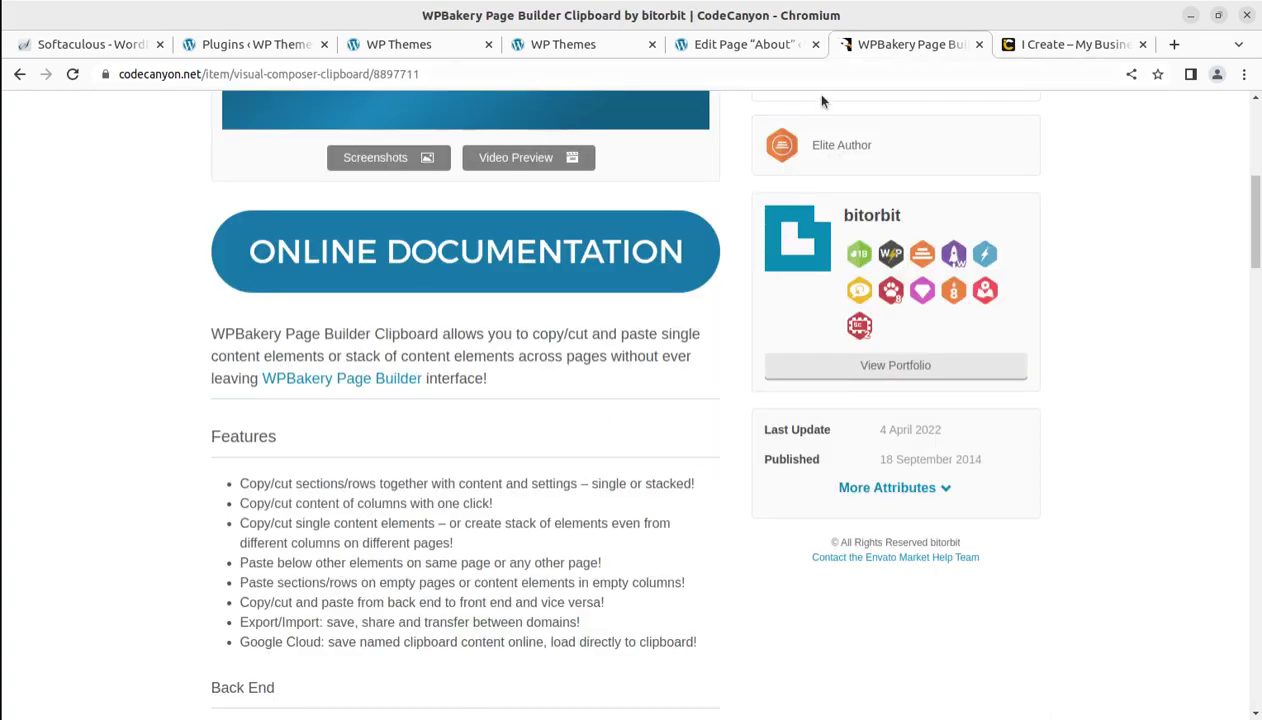
left_click(774, 47)
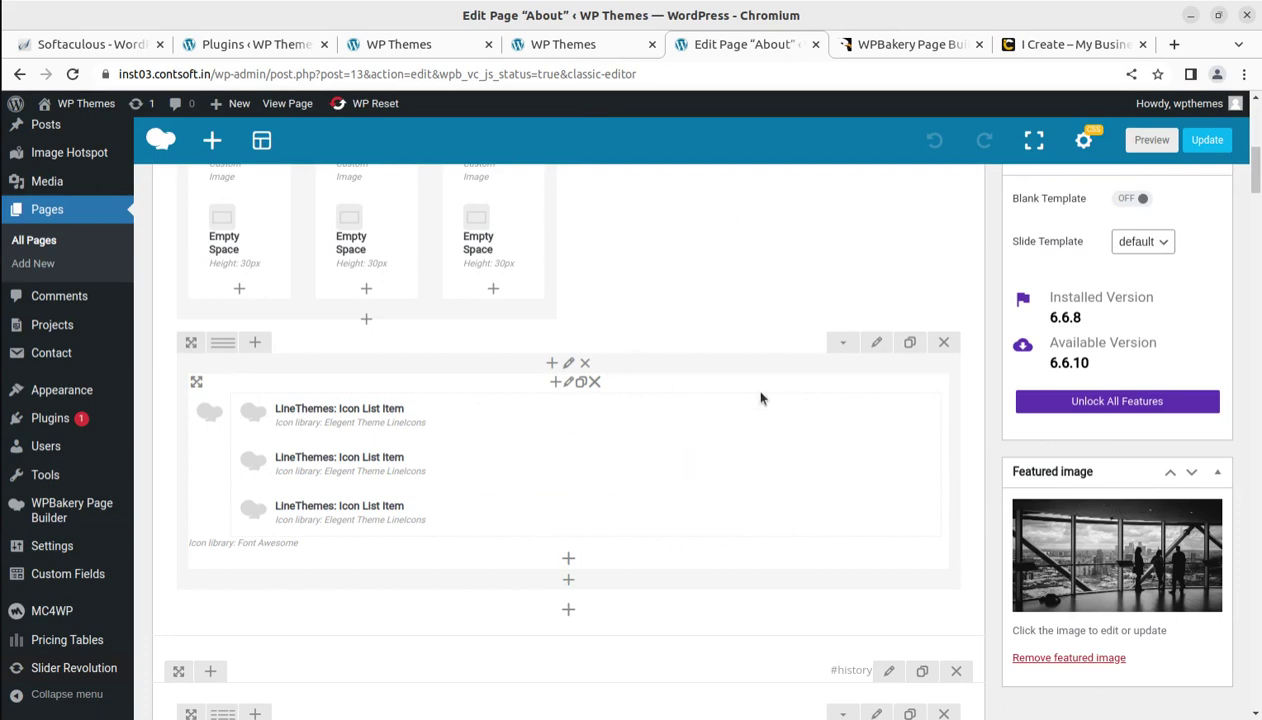
Step: Inspect the Our Mission icon list item's settings and close them without changes
left_click(634, 418)
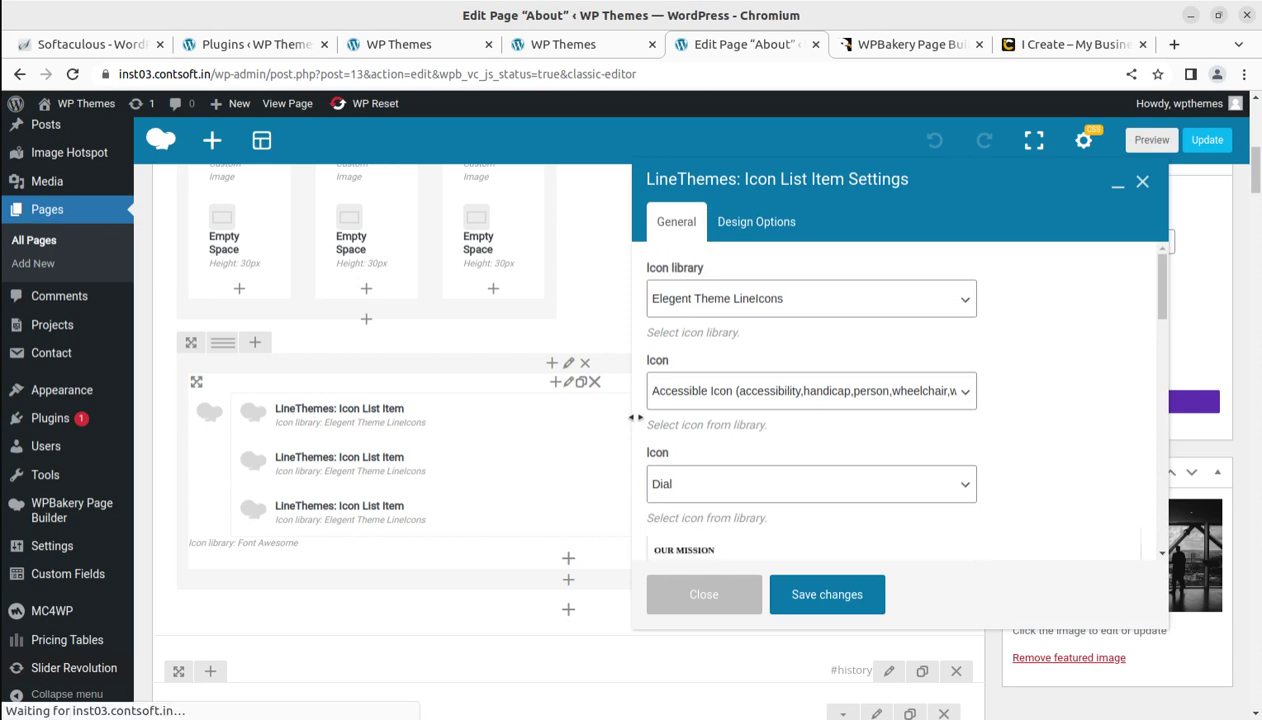
scroll(785, 433, "down", 2)
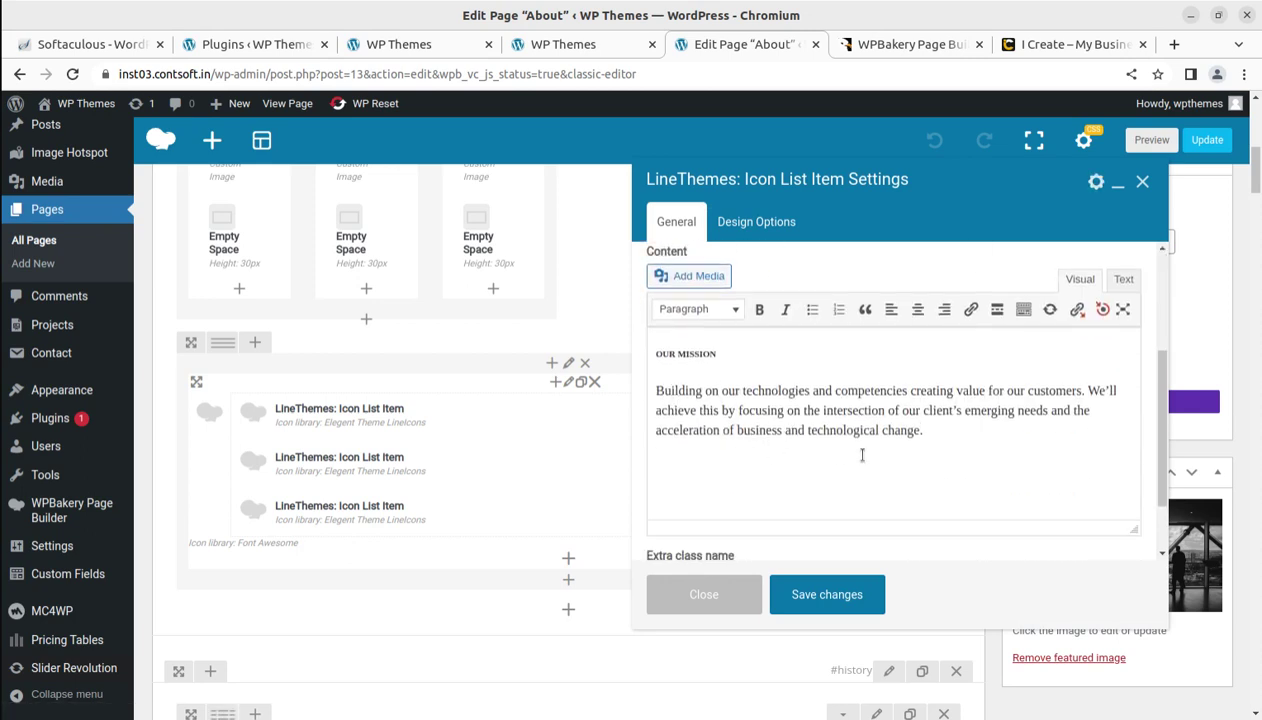
left_click(1142, 181)
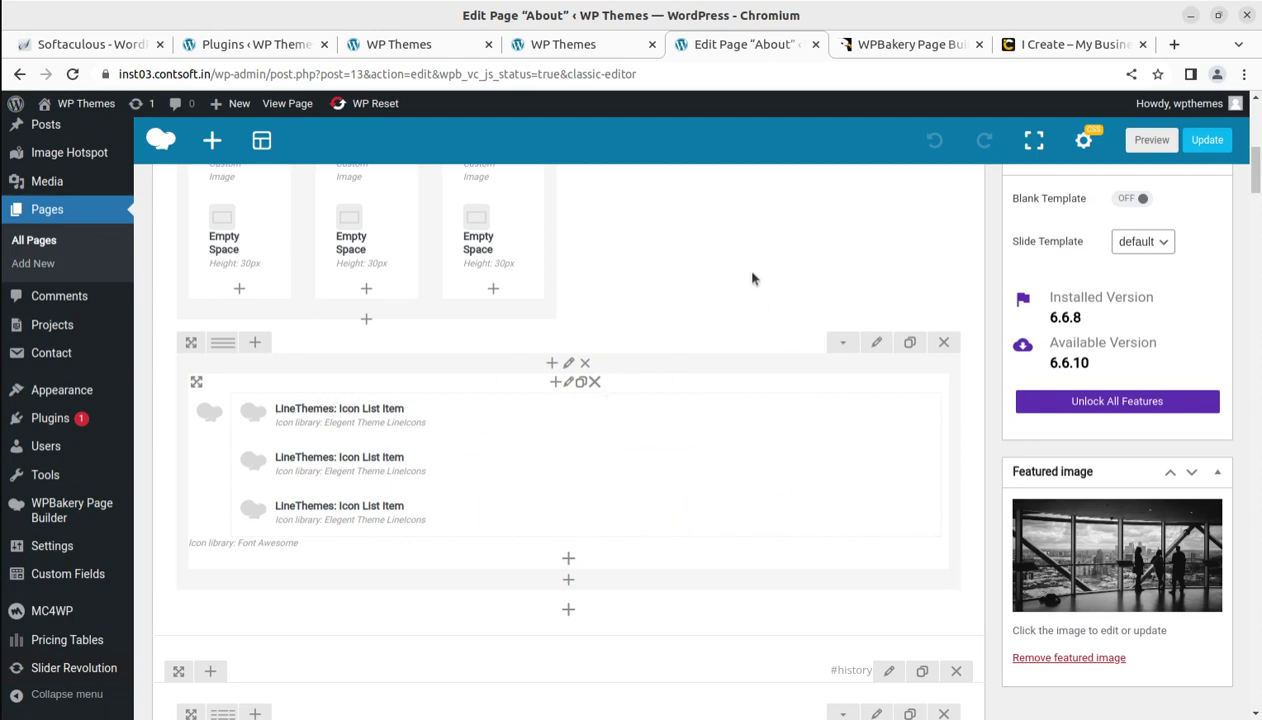
Step: Go back to the NanoSoft home page showing its three IT service cards
key("ctrl+Page_Up")
scroll(524, 363, "up", 5)
scroll(526, 366, "up", 4)
Step: Open the live About page in its own tab and scroll to the value cards
scroll(520, 360, "down", 3)
scroll(417, 400, "down", 2)
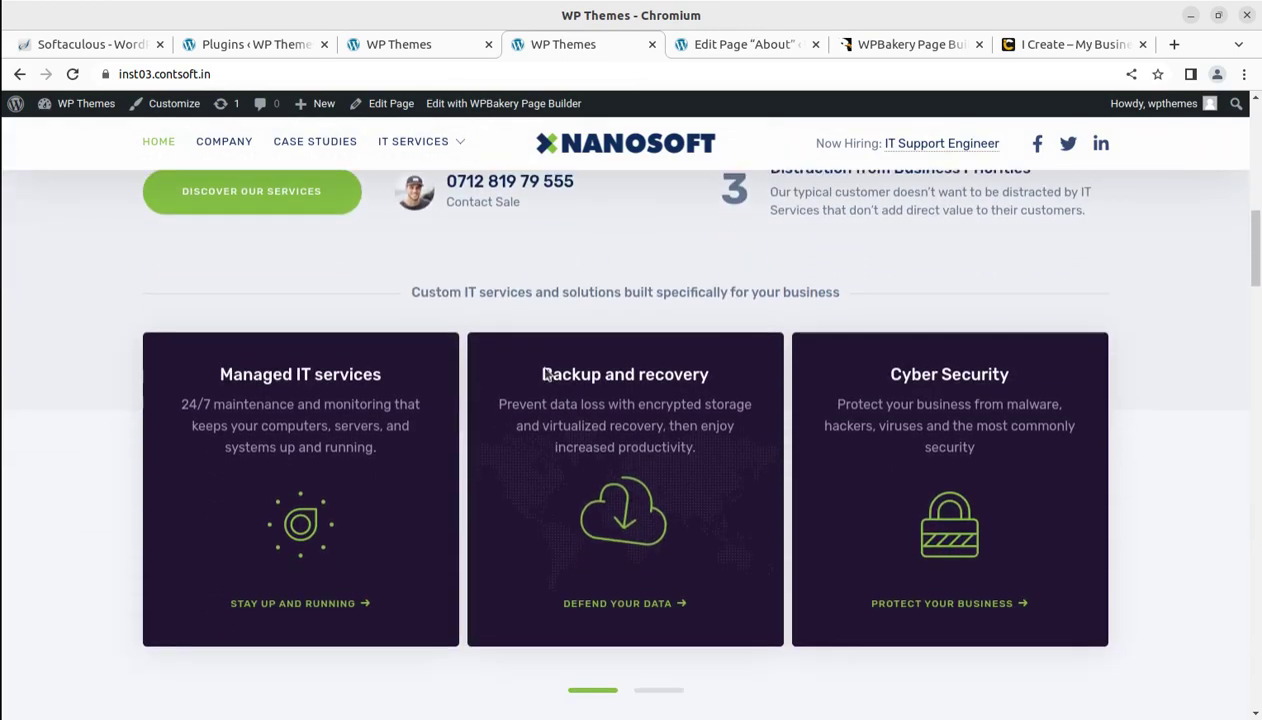
left_click(748, 44)
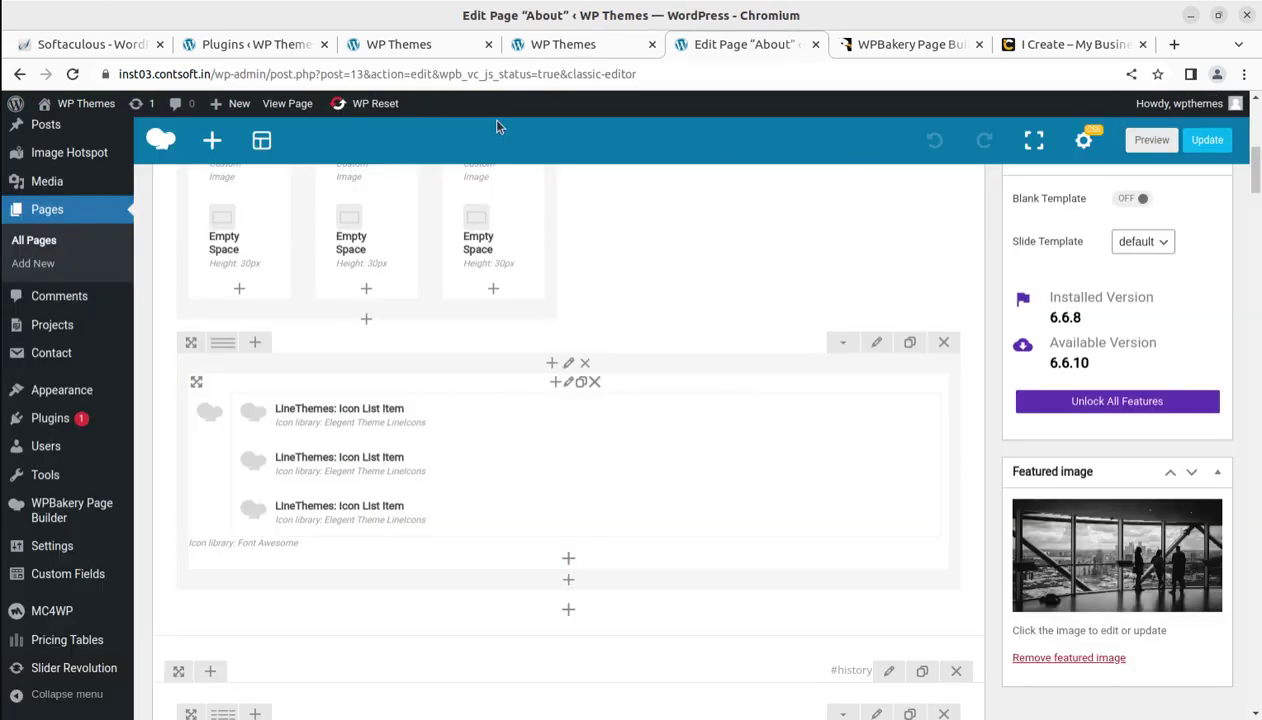
left_click(287, 103)
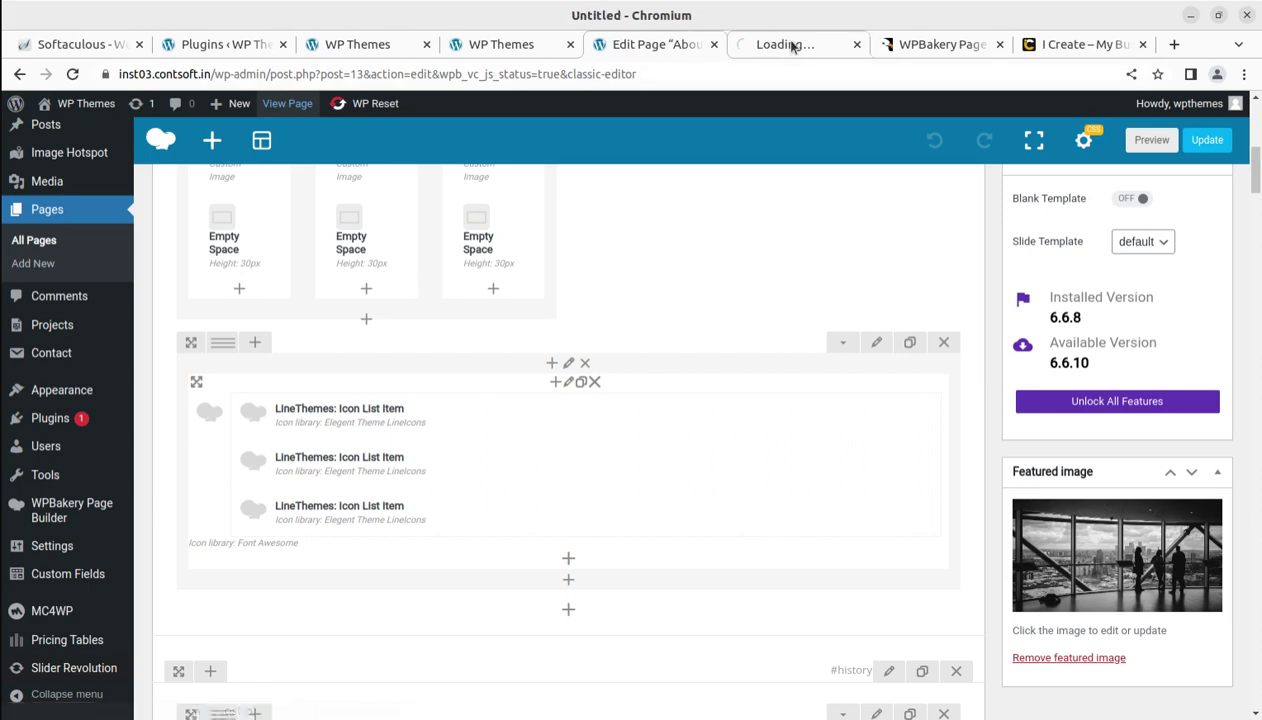
scroll(631, 237, "down", 5)
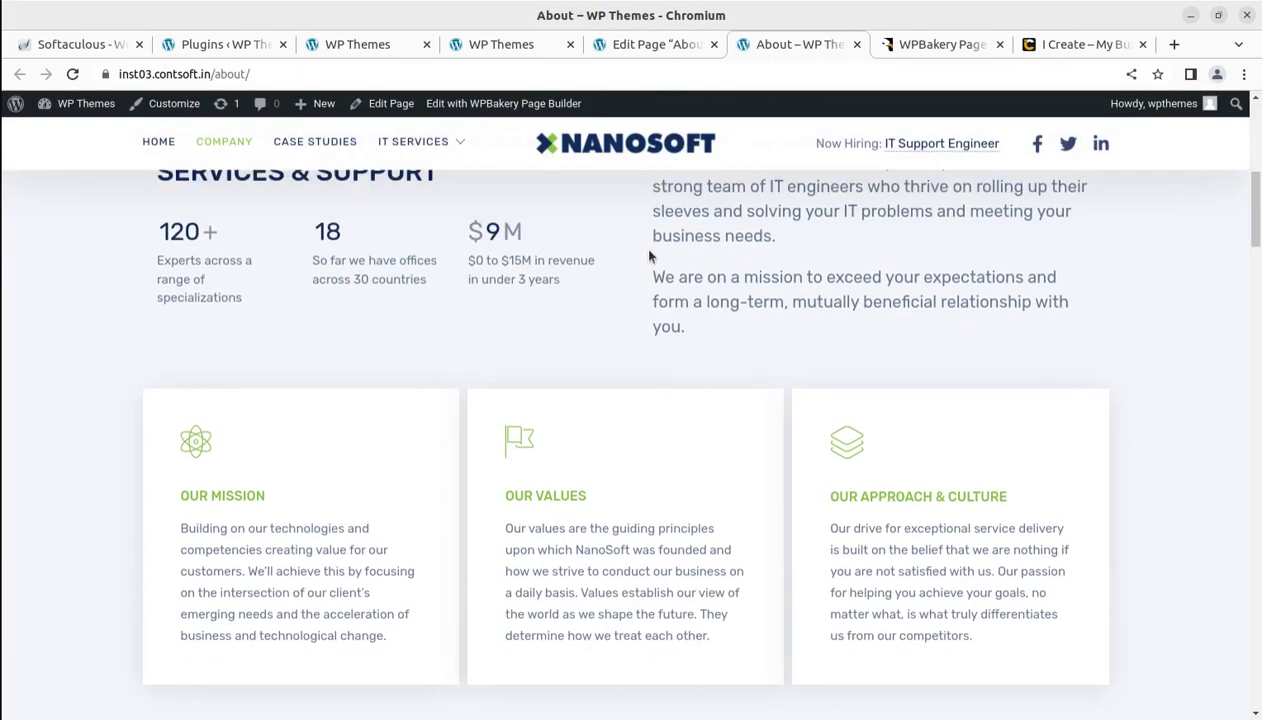
scroll(649, 255, "down", 1)
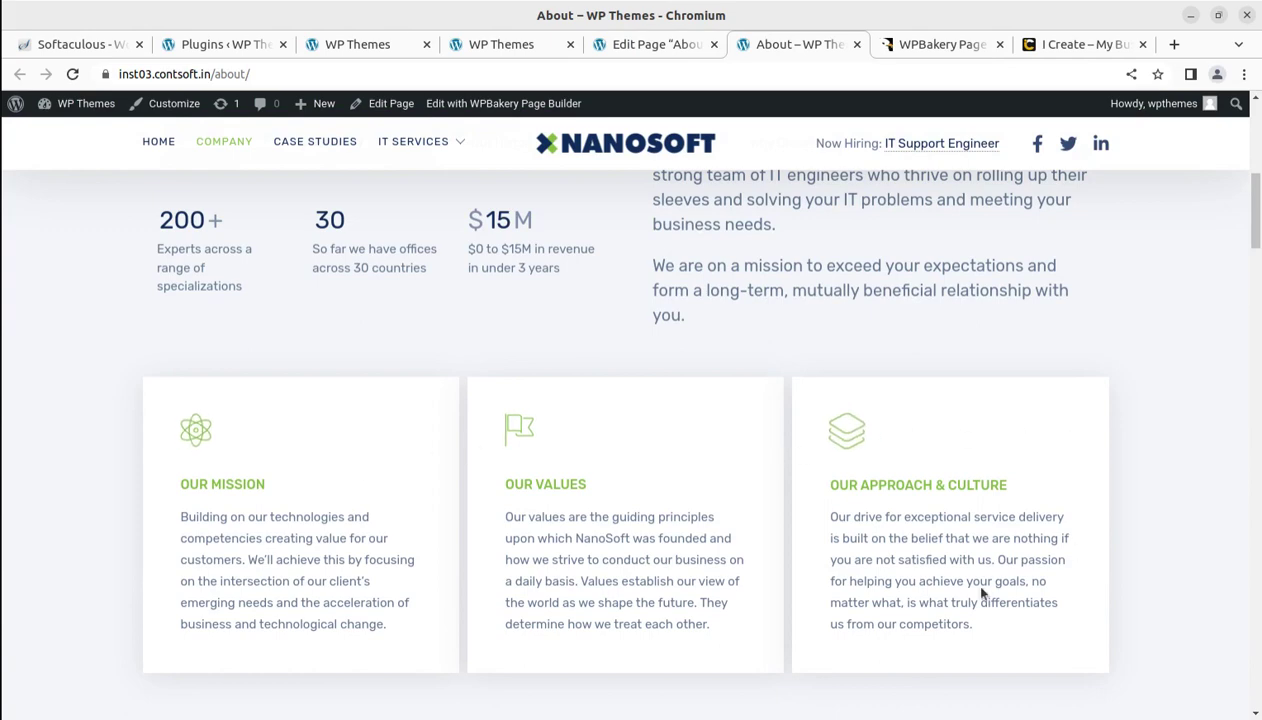
scroll(998, 595, "down", 5)
scroll(823, 403, "up", 4)
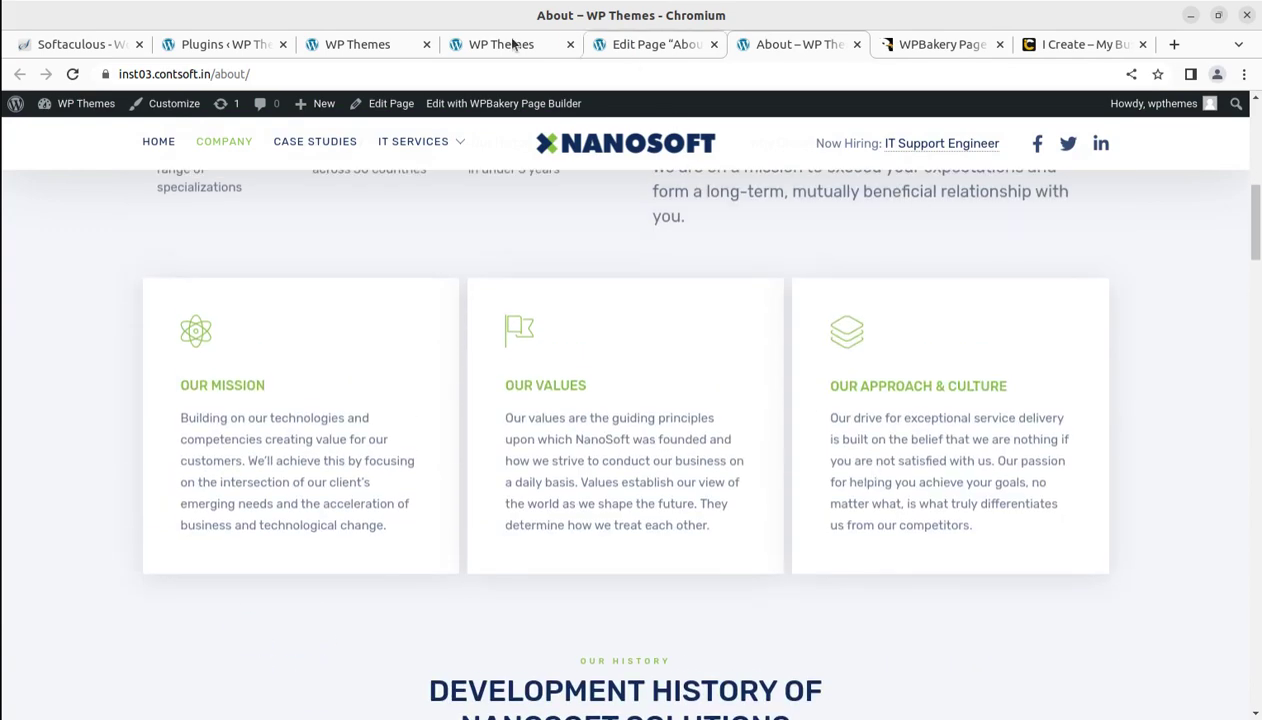
Step: Compare the About editor, the home page and the live About page
left_click(616, 45)
scroll(447, 397, "up", 2)
scroll(448, 397, "down", 2)
left_click(501, 44)
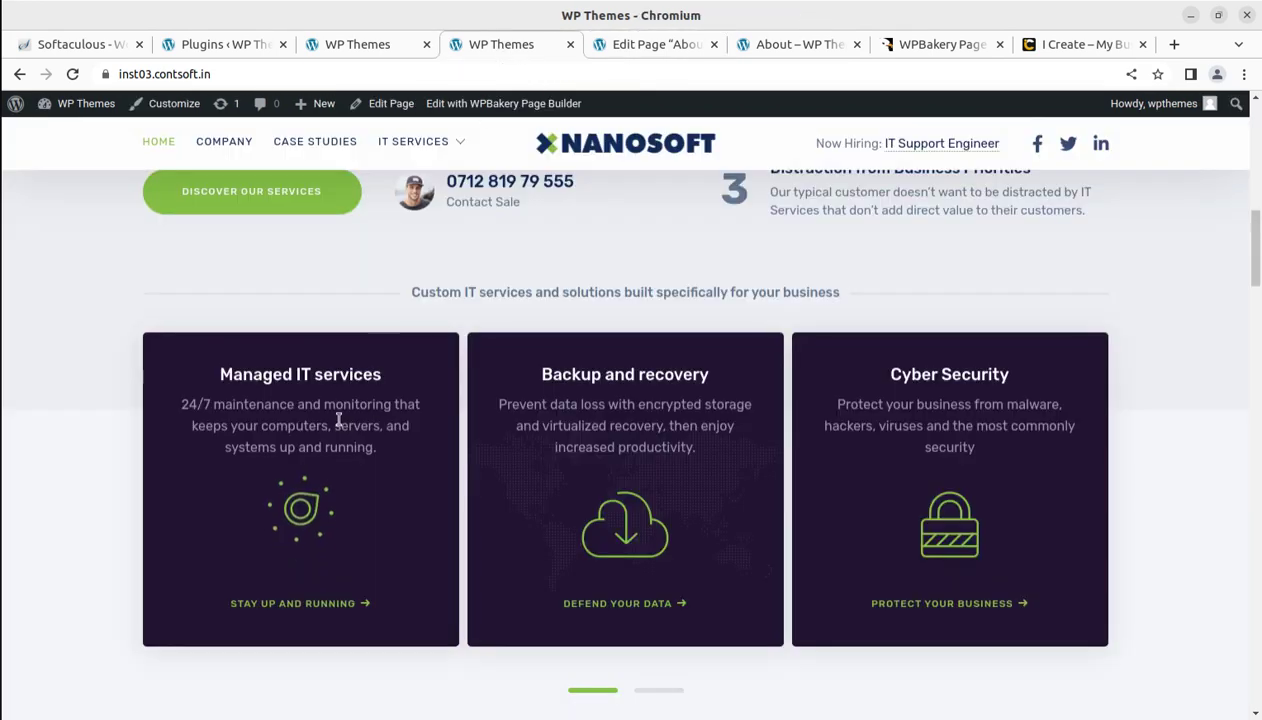
scroll(337, 420, "up", 3)
scroll(341, 417, "down", 3)
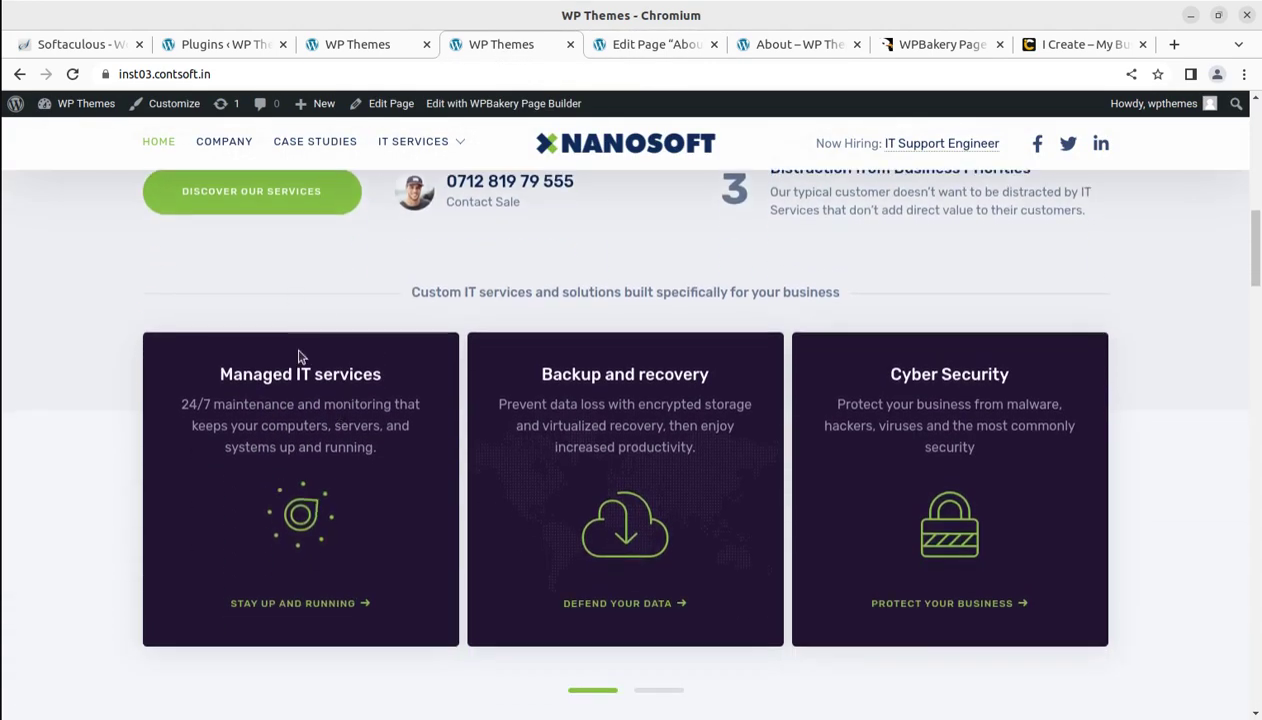
scroll(300, 360, "up", 2)
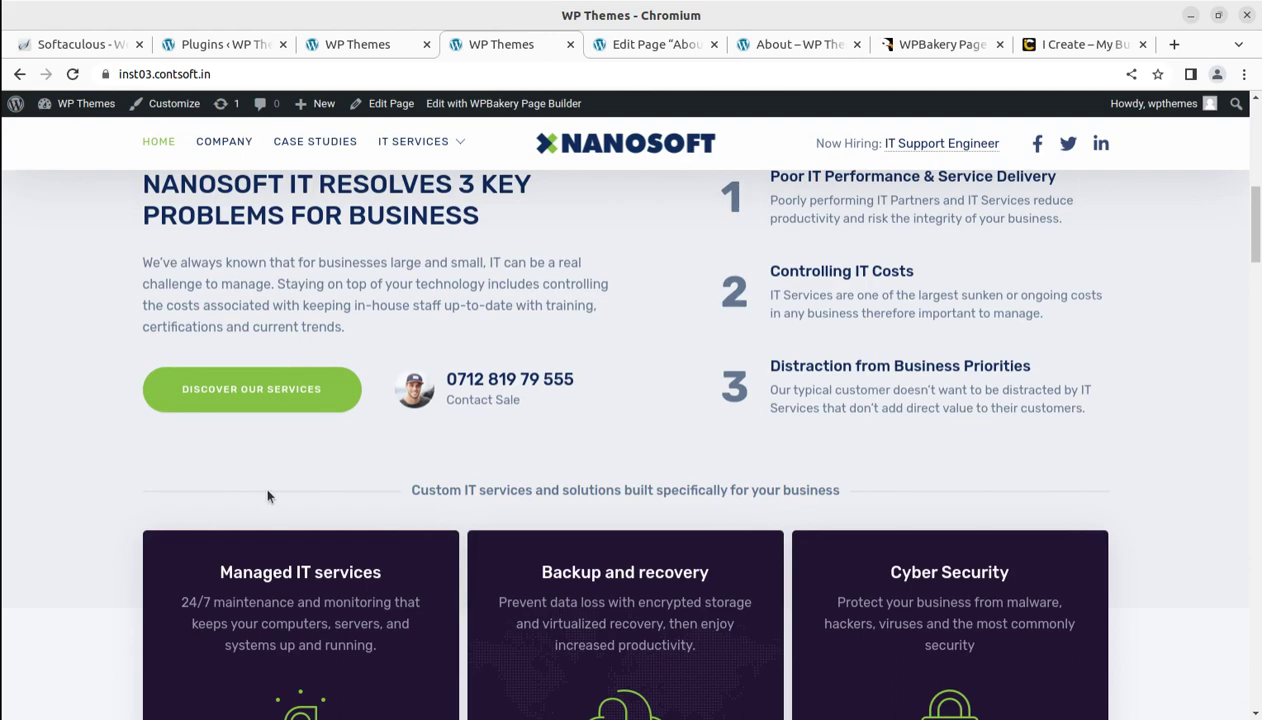
scroll(448, 470, "up", 1)
scroll(450, 473, "up", 1)
scroll(590, 280, "up", 1)
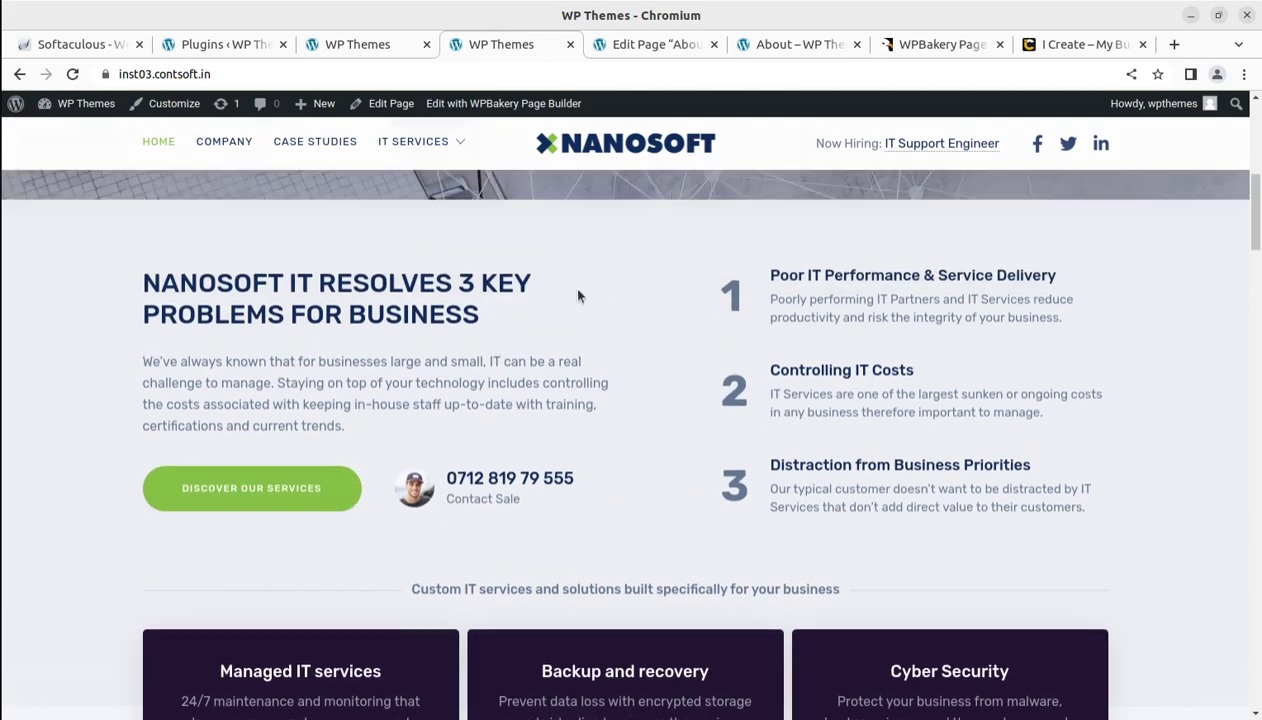
left_click(778, 48)
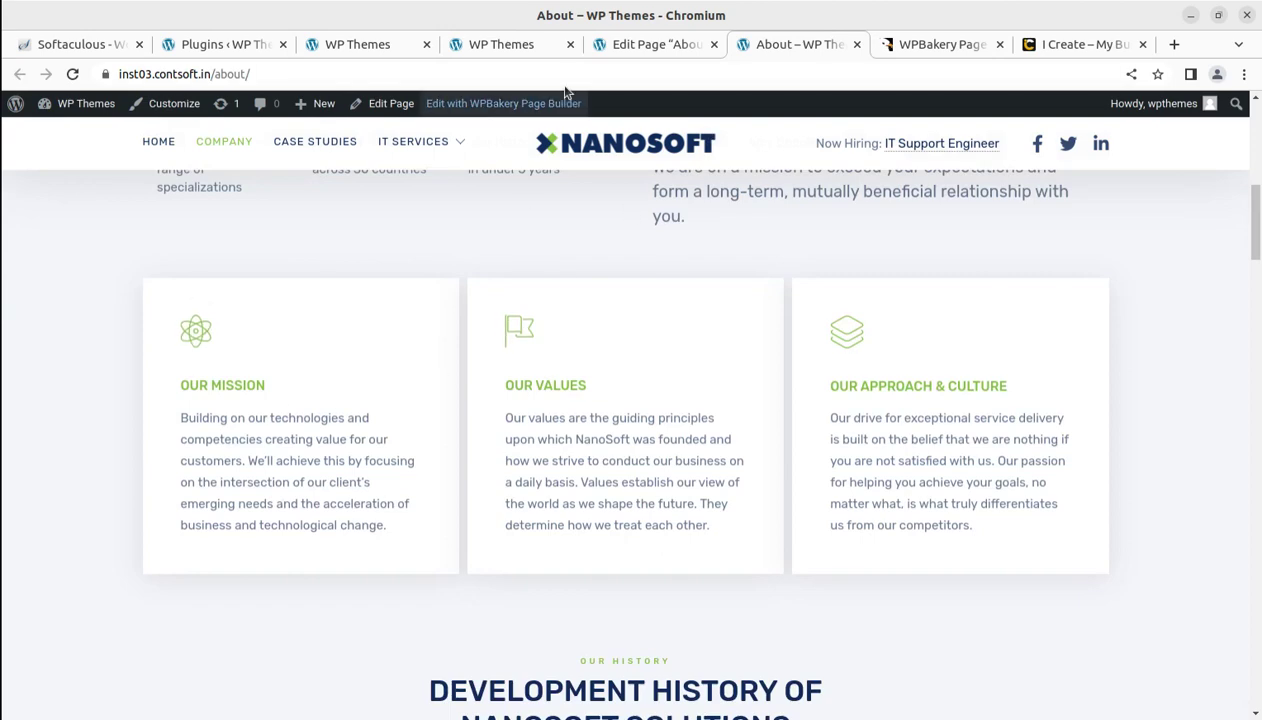
left_click(520, 44)
Step: Compare the About and home page sections, then close the duplicate WP Themes tab
scroll(178, 519, "down", 3)
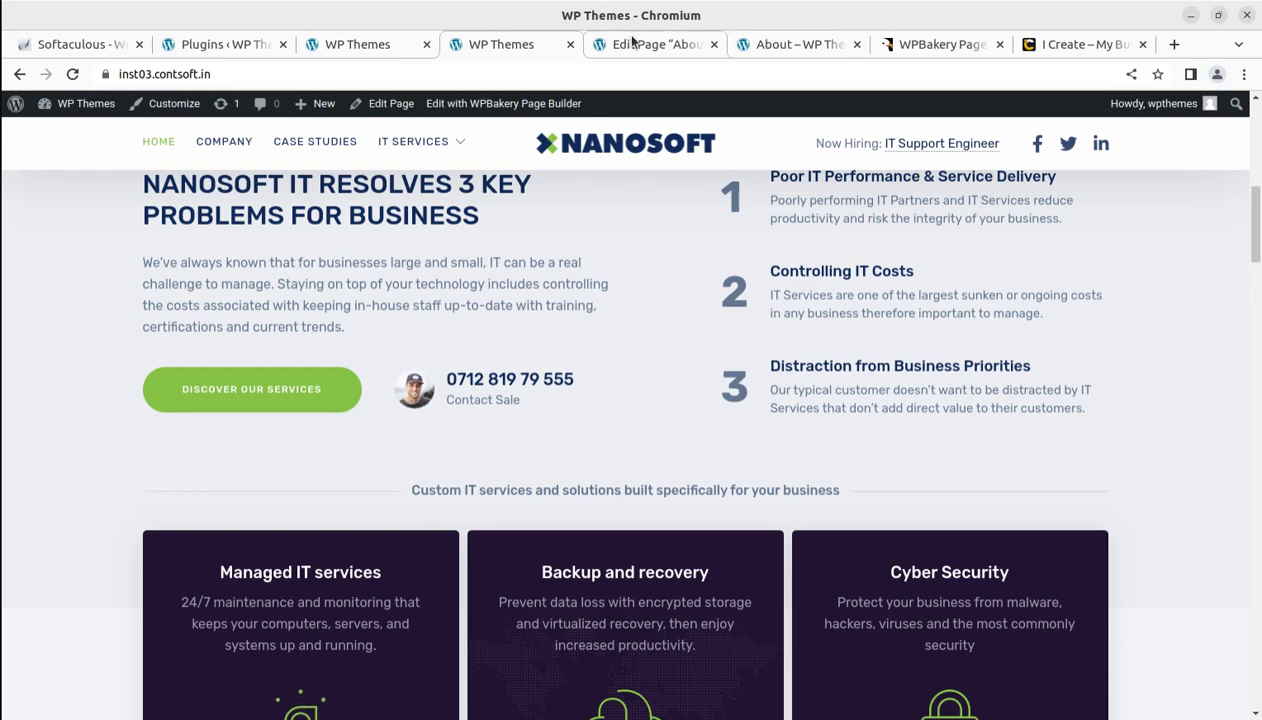
mouse_move(632, 40)
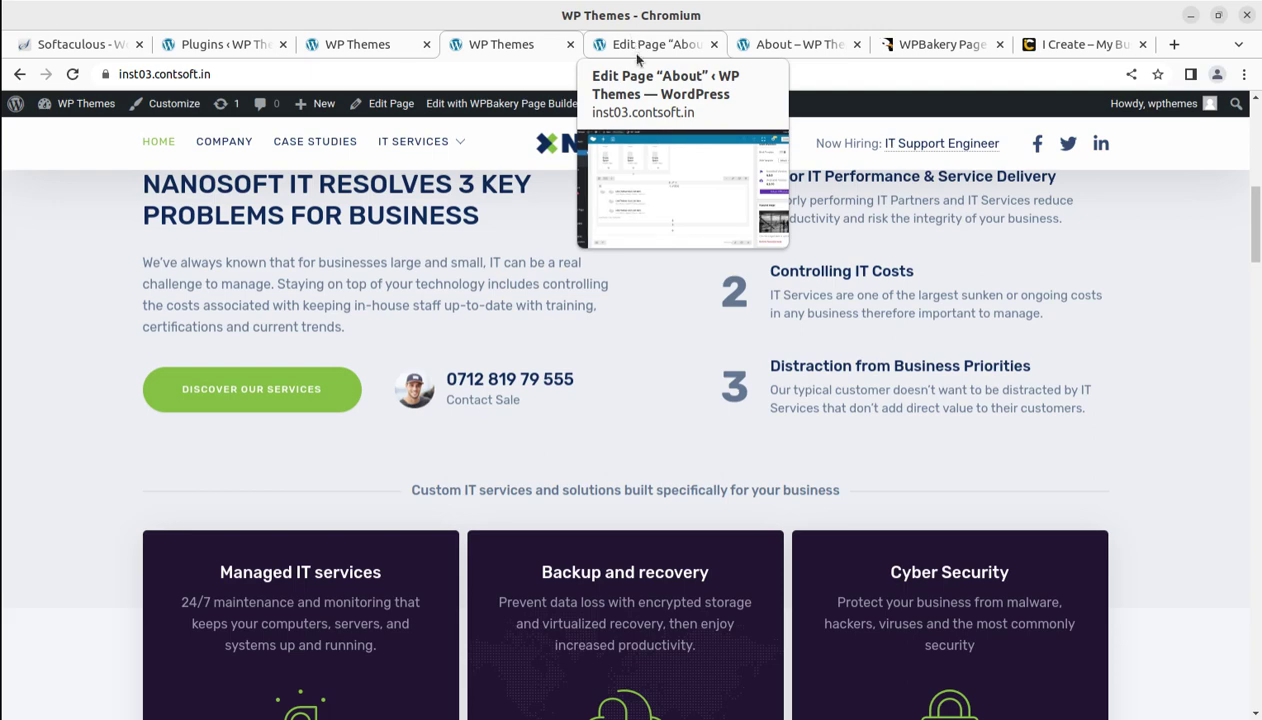
left_click(772, 44)
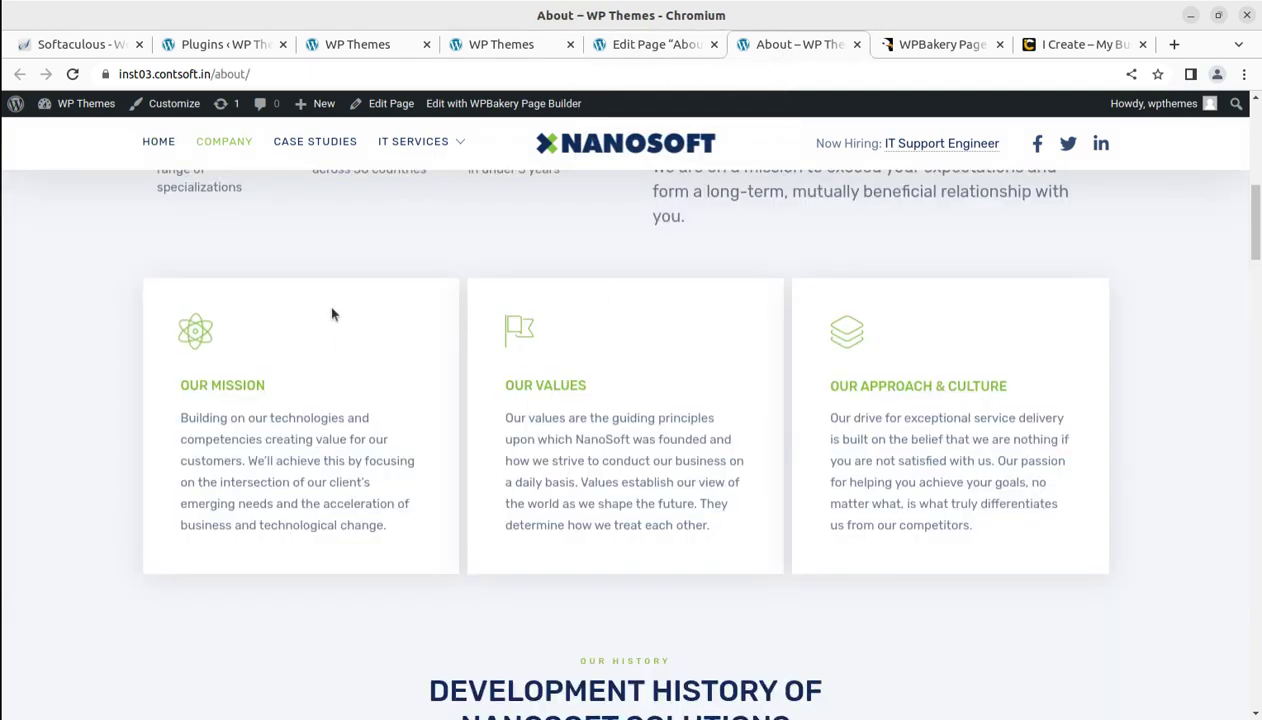
left_click(508, 44)
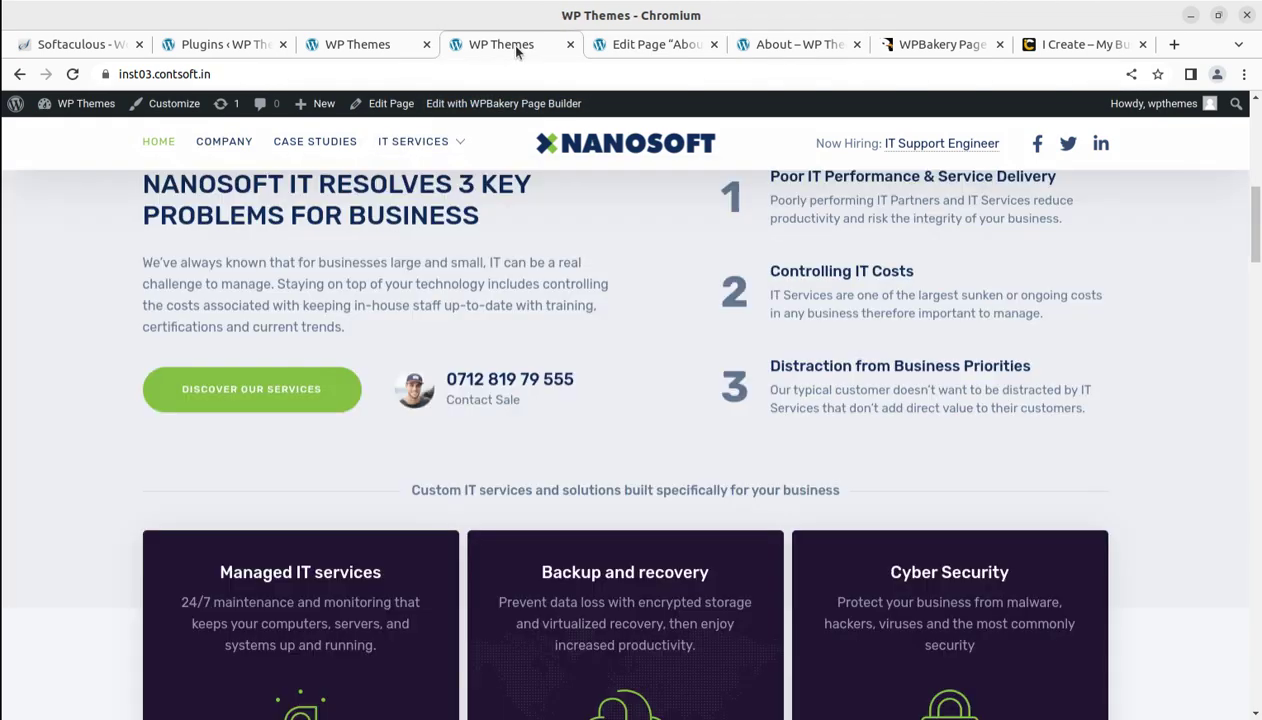
scroll(258, 360, "down", 2)
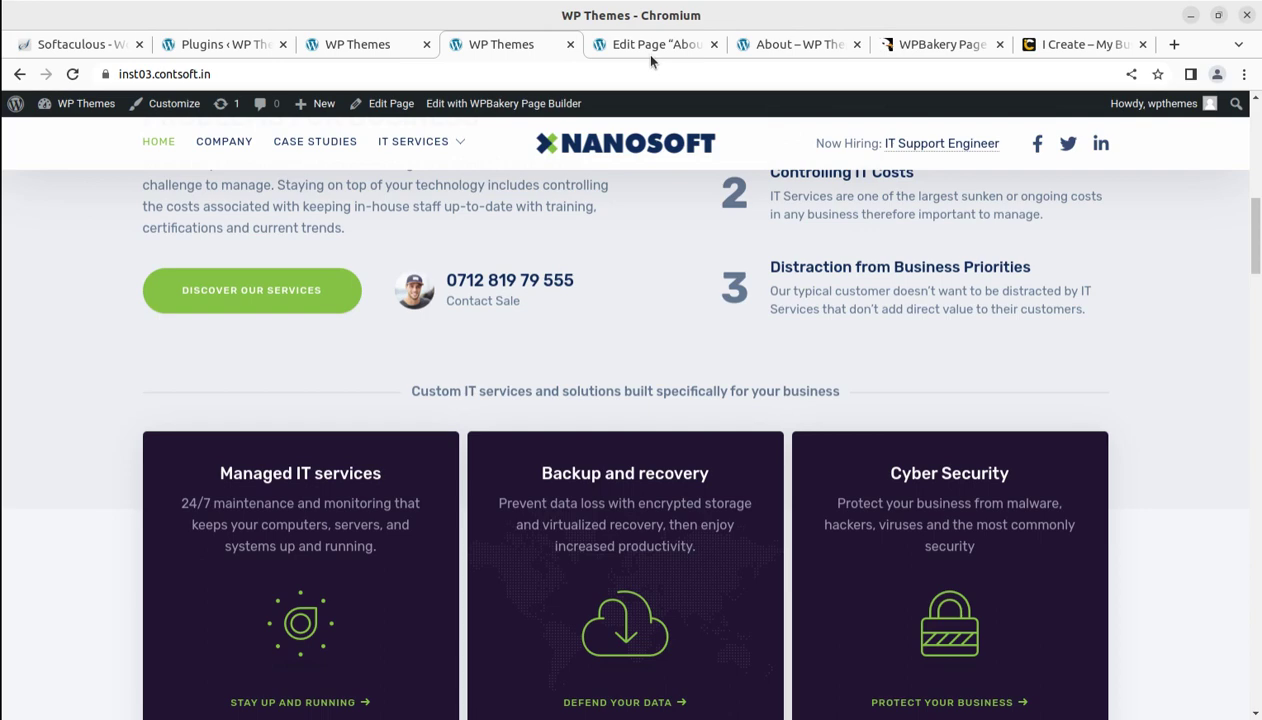
left_click(761, 50)
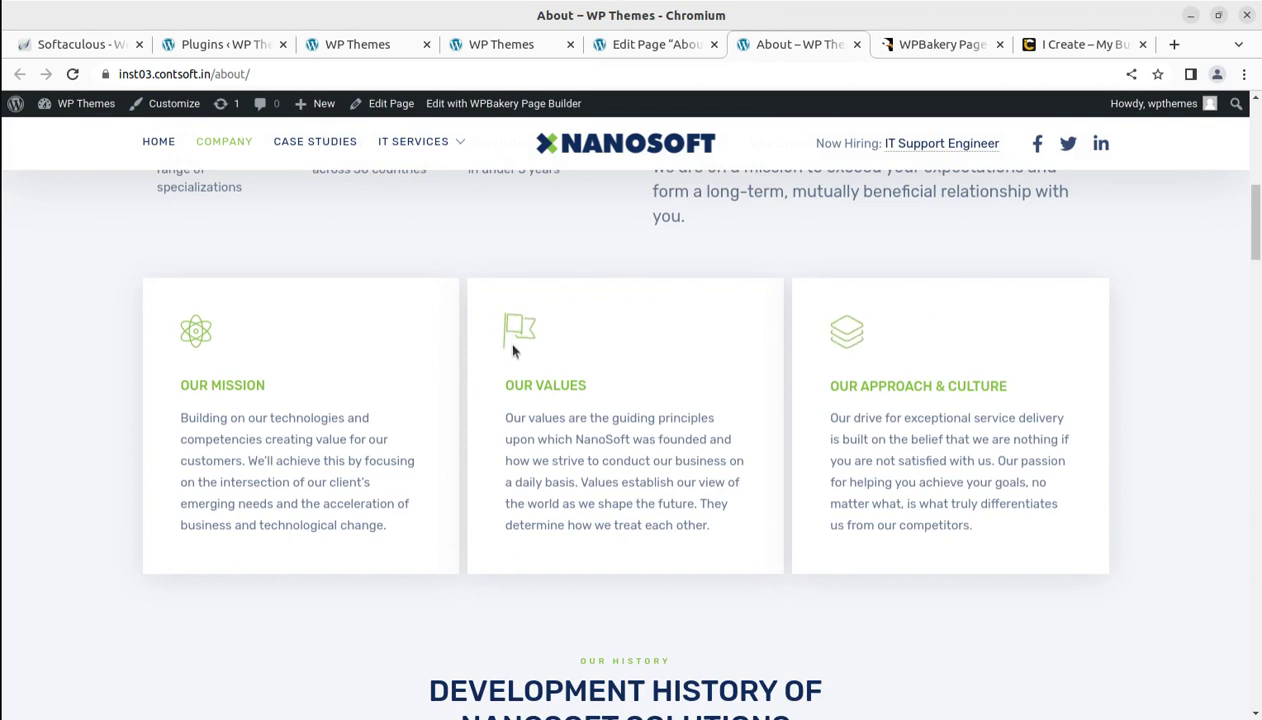
mouse_move(517, 50)
left_click(426, 44)
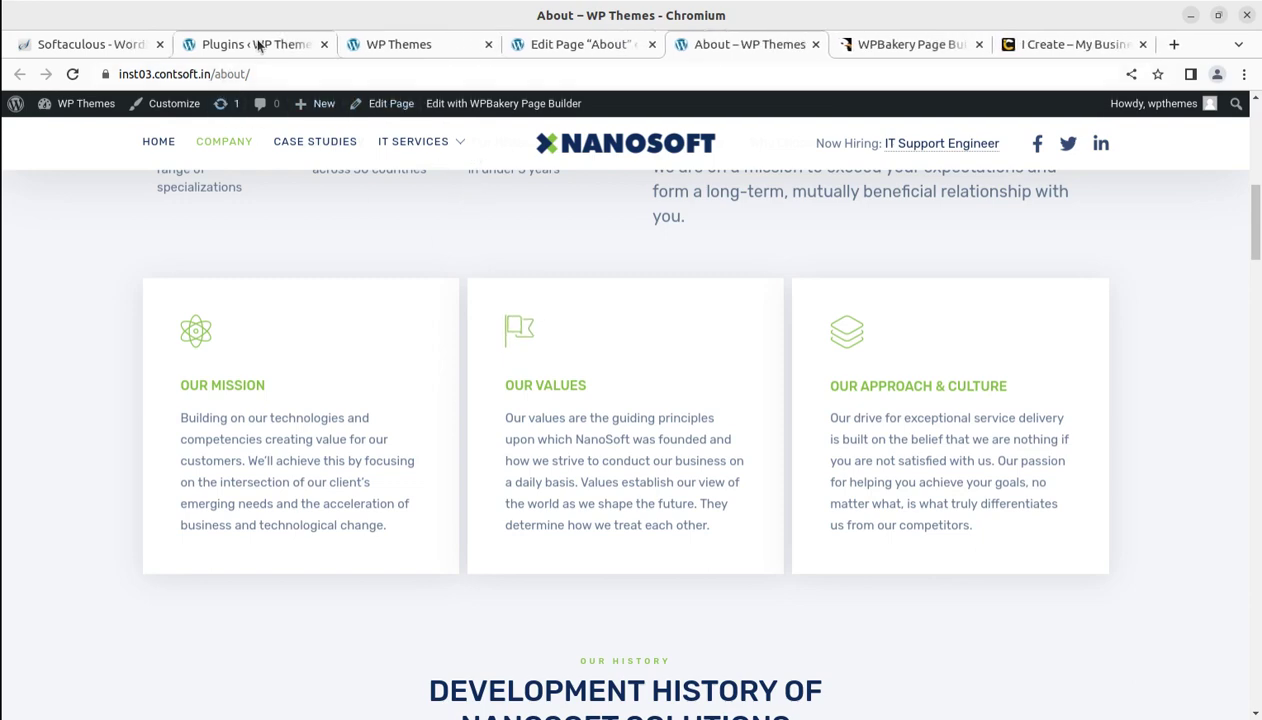
Step: Go to the Installed Plugins list and start adding a new plugin
left_click(257, 46)
scroll(290, 217, "up", 4)
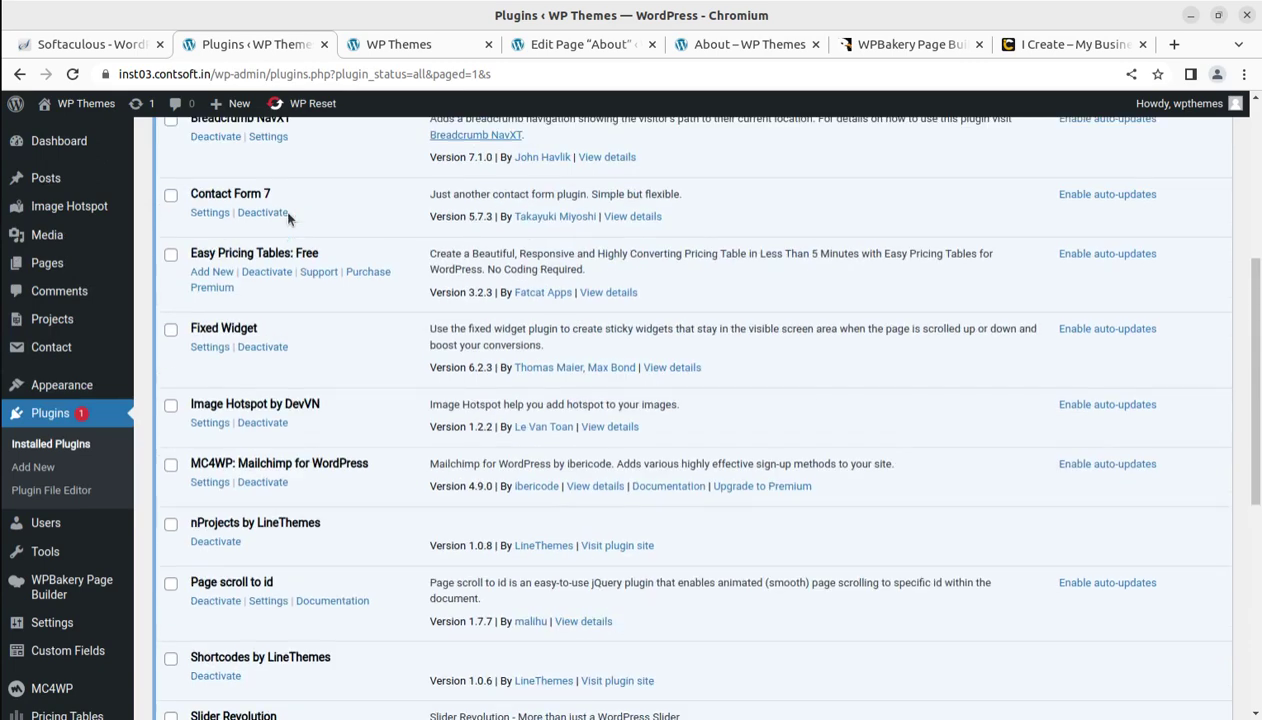
scroll(285, 214, "up", 4)
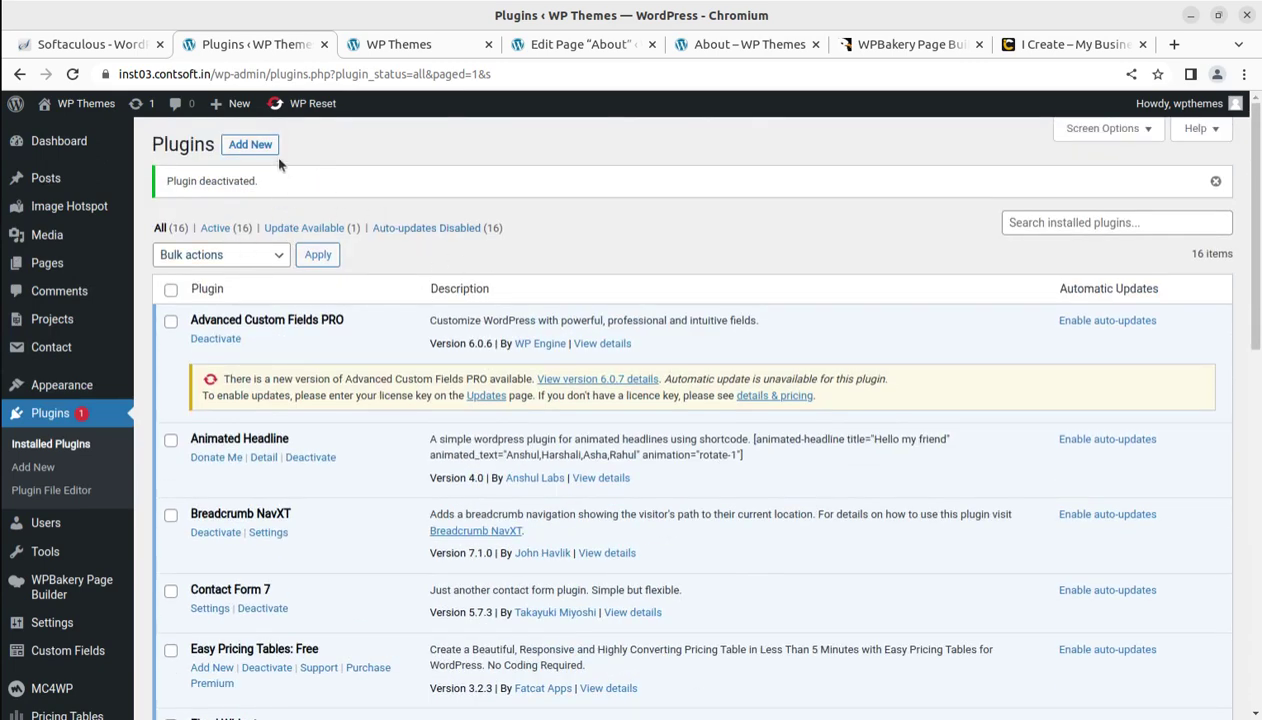
left_click(250, 146)
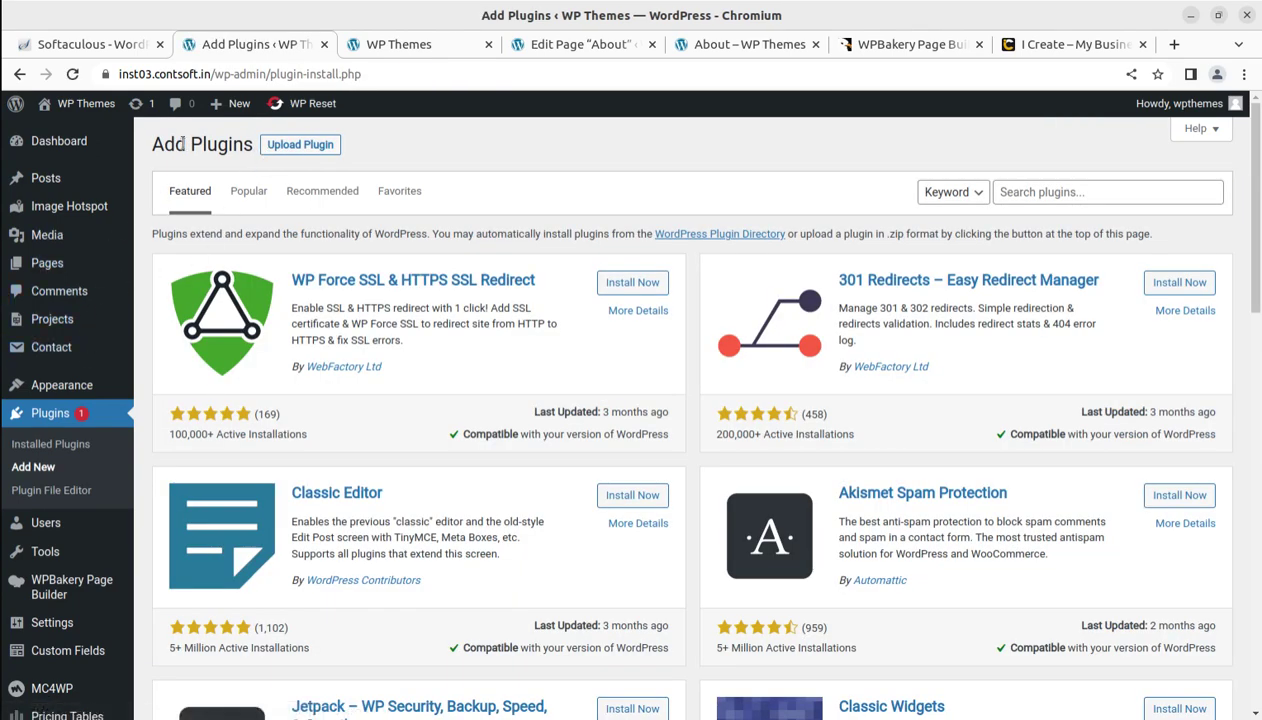
Step: Upload vc_clipboard.zip from Downloads/vc_clipboard_v5.0.3, install it and activate the plugin
left_click(283, 146)
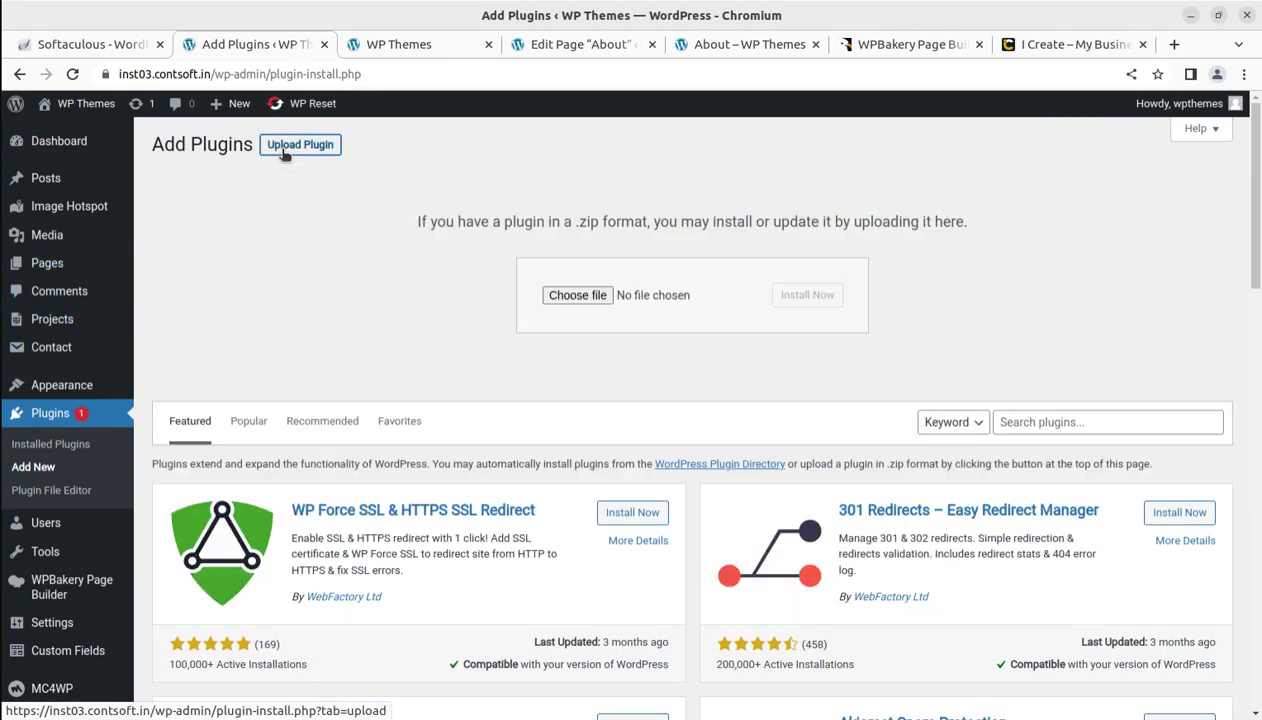
left_click(553, 291)
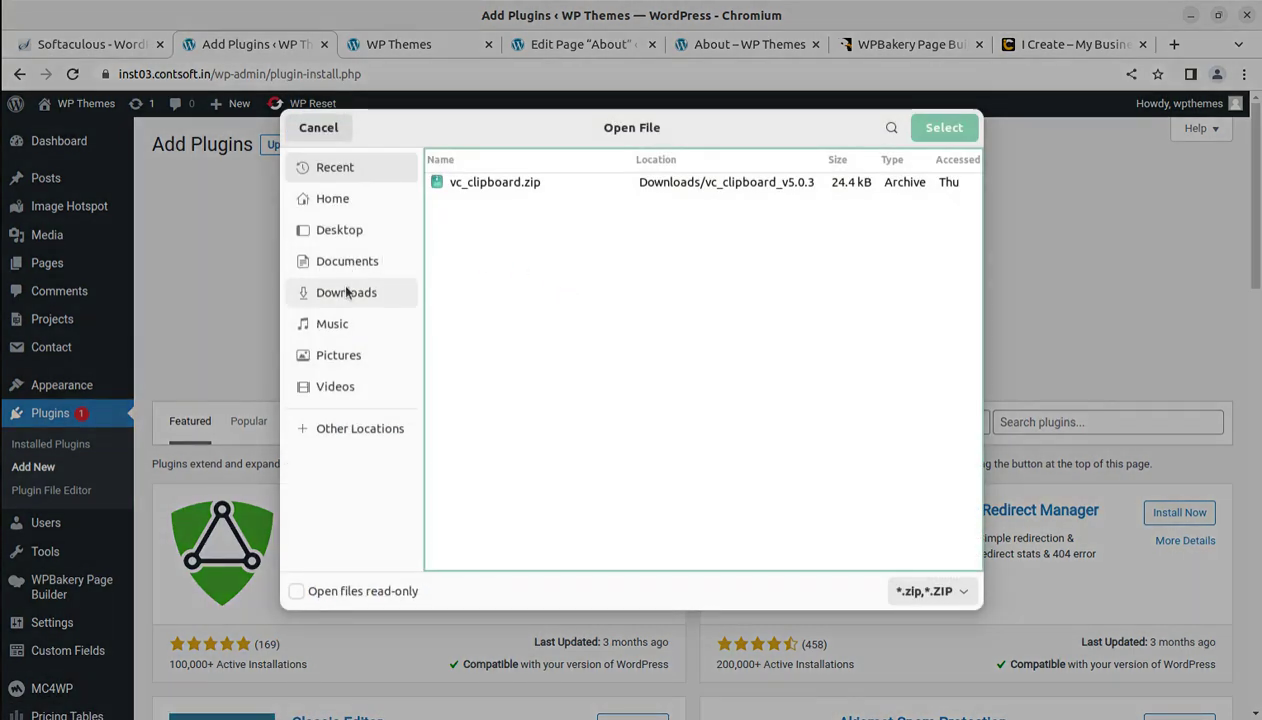
left_click(330, 292)
double_click(510, 221)
left_click(510, 221)
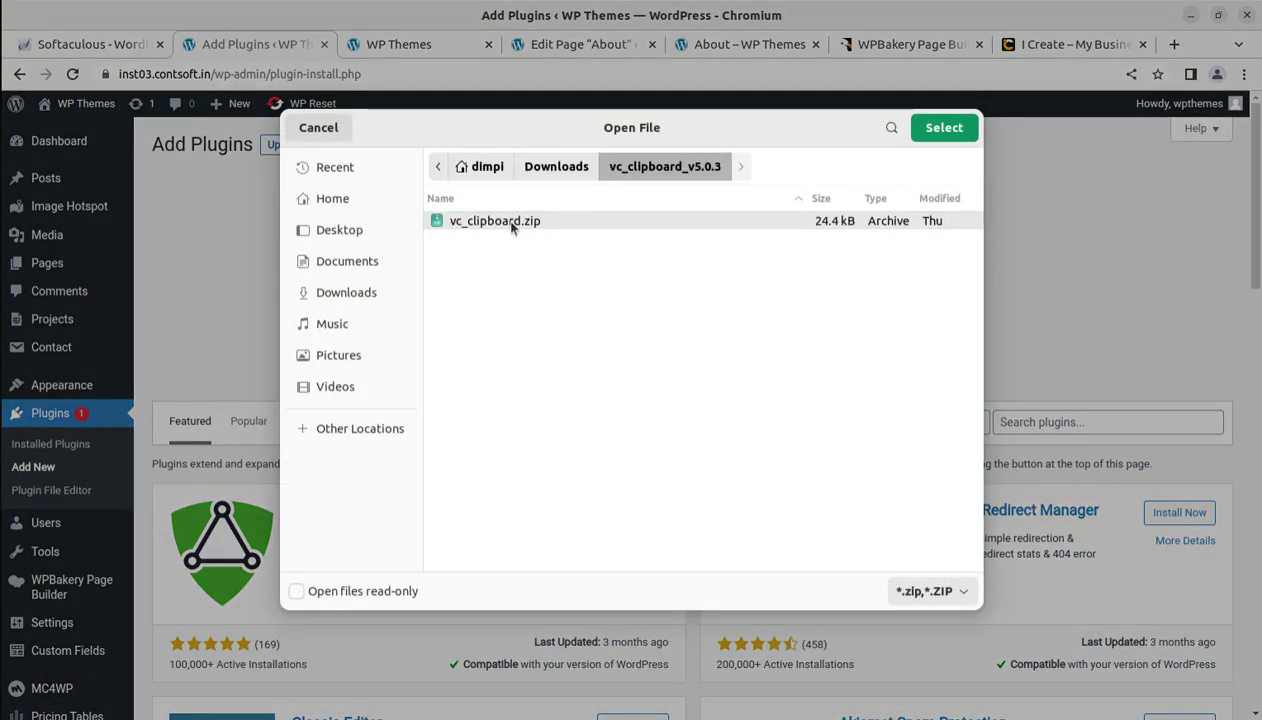
left_click(941, 134)
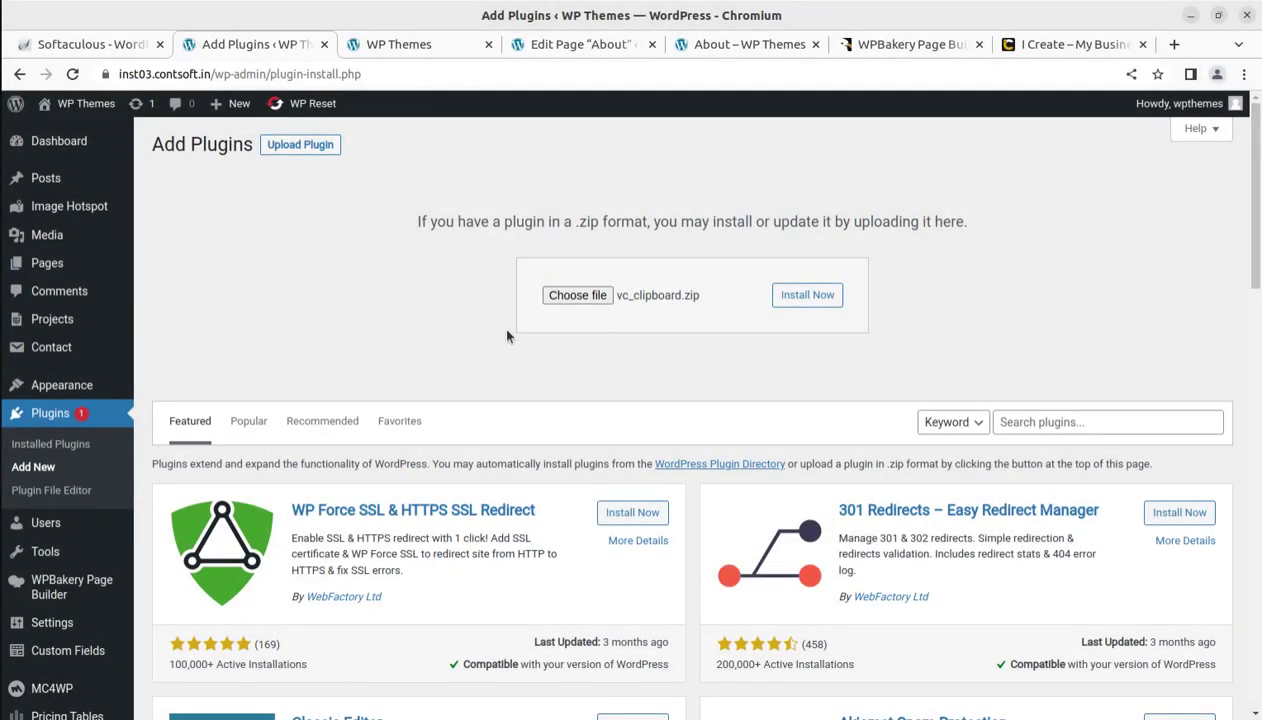
left_click(792, 302)
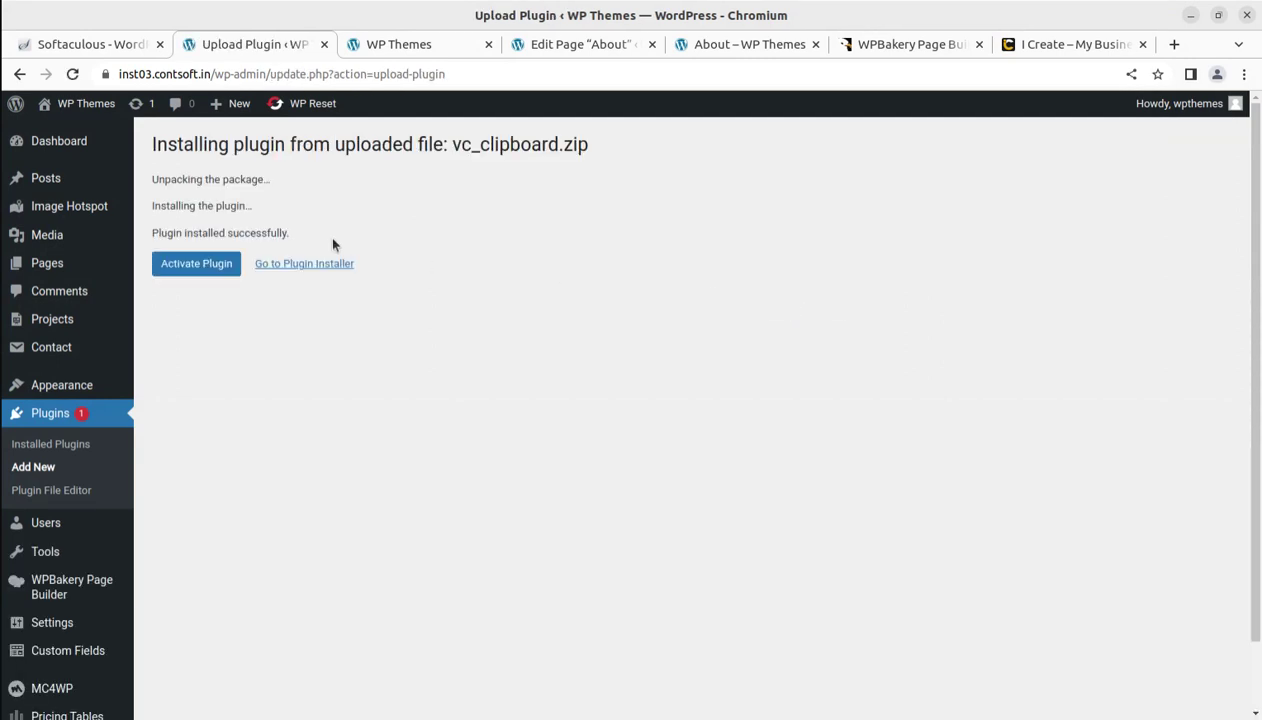
left_click(198, 272)
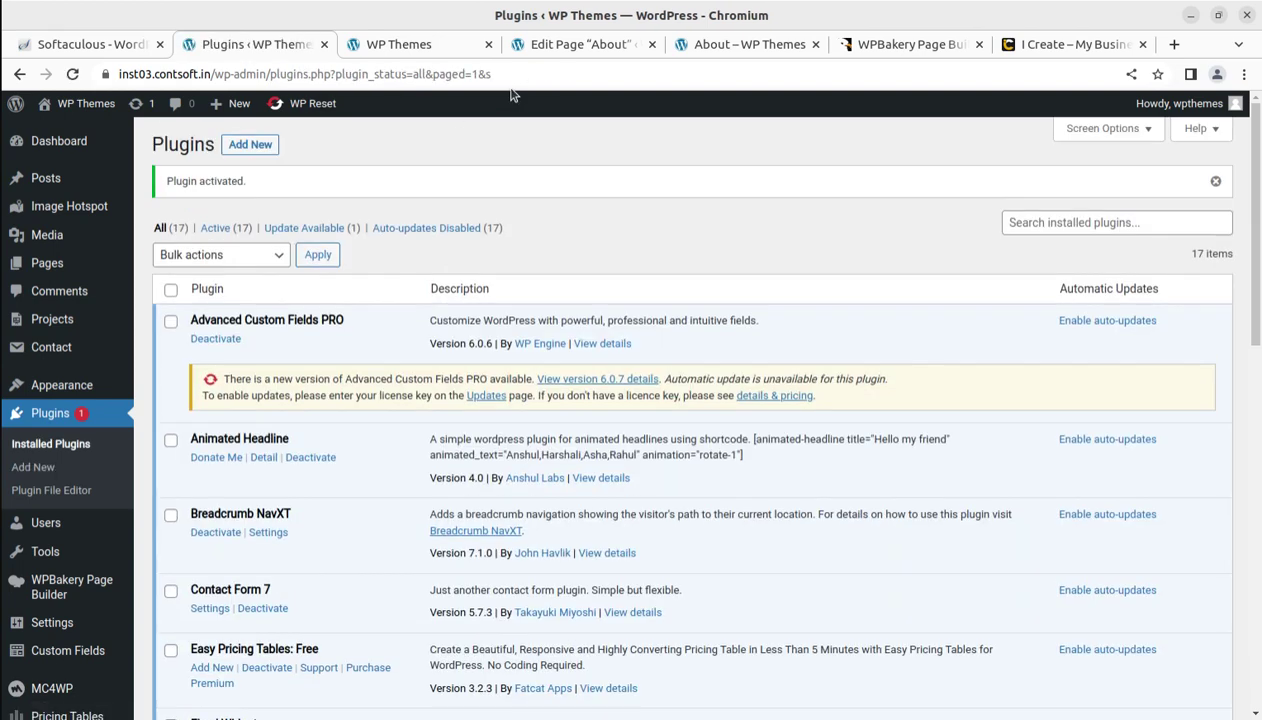
Step: Reload the About page editor so the clipboard plugin's copy, cut and paste options appear
left_click(583, 44)
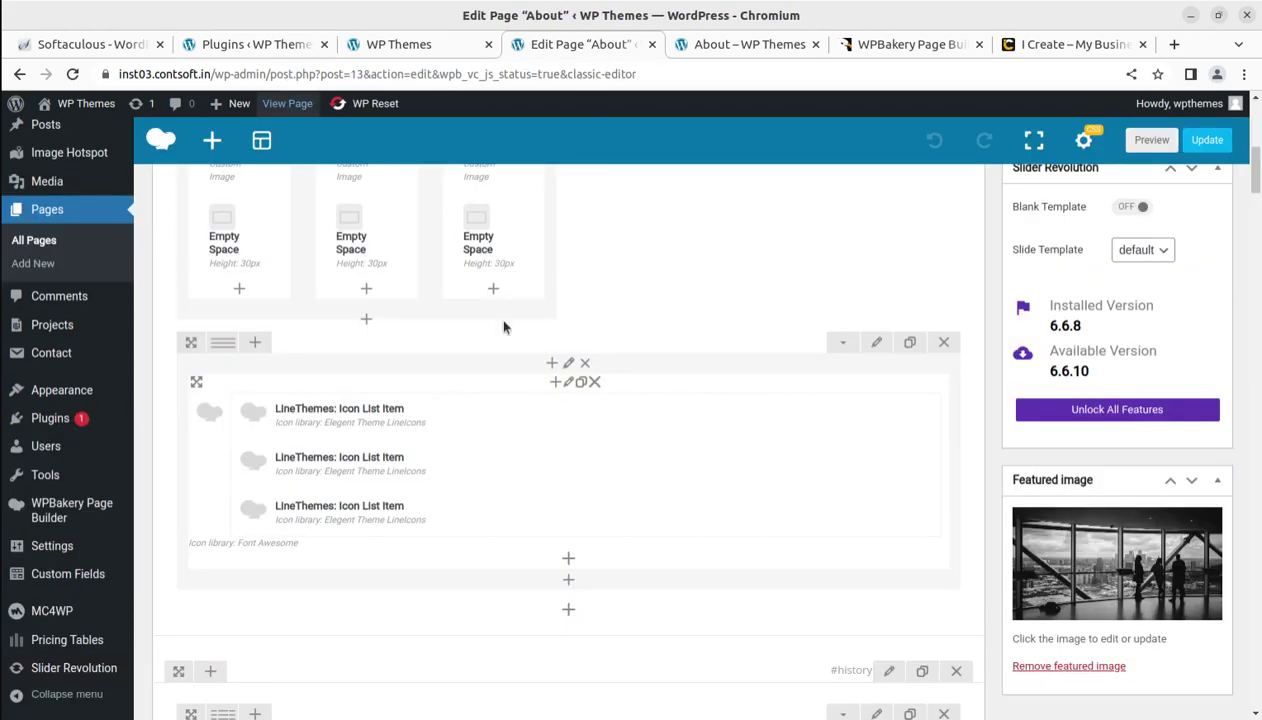
scroll(442, 440, "up", 3)
scroll(277, 458, "down", 2)
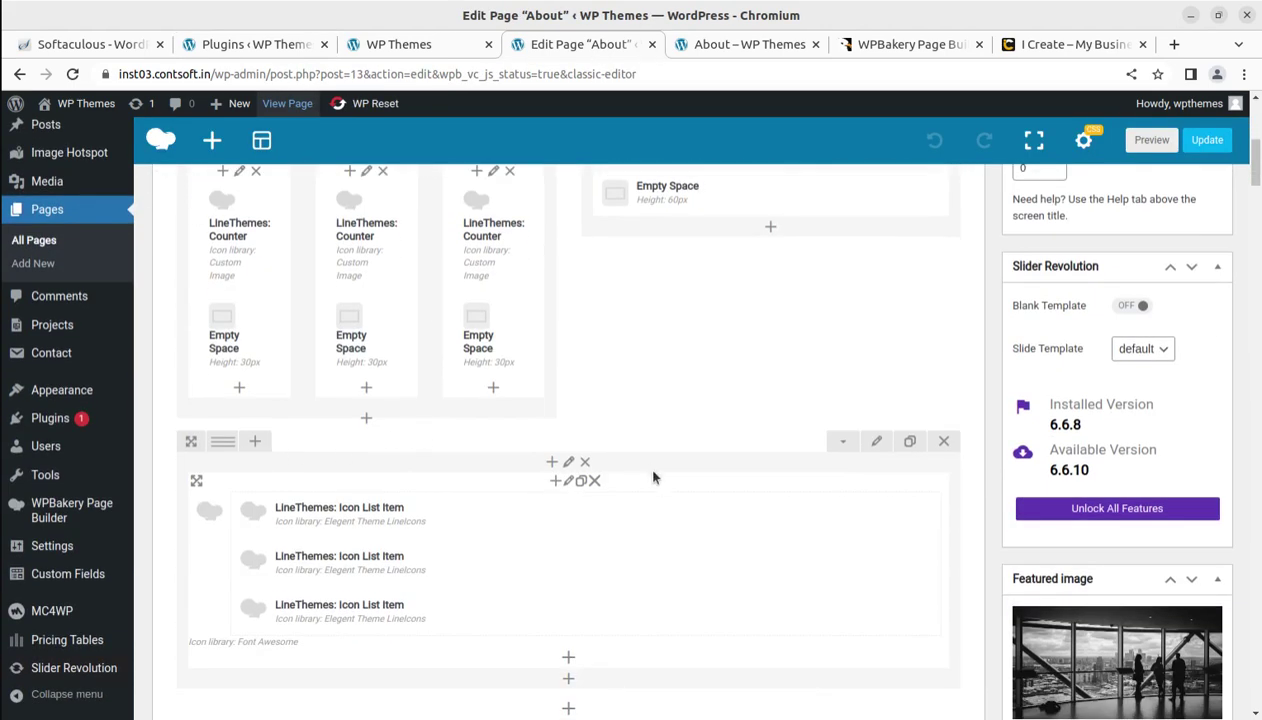
scroll(300, 487, "up", 1)
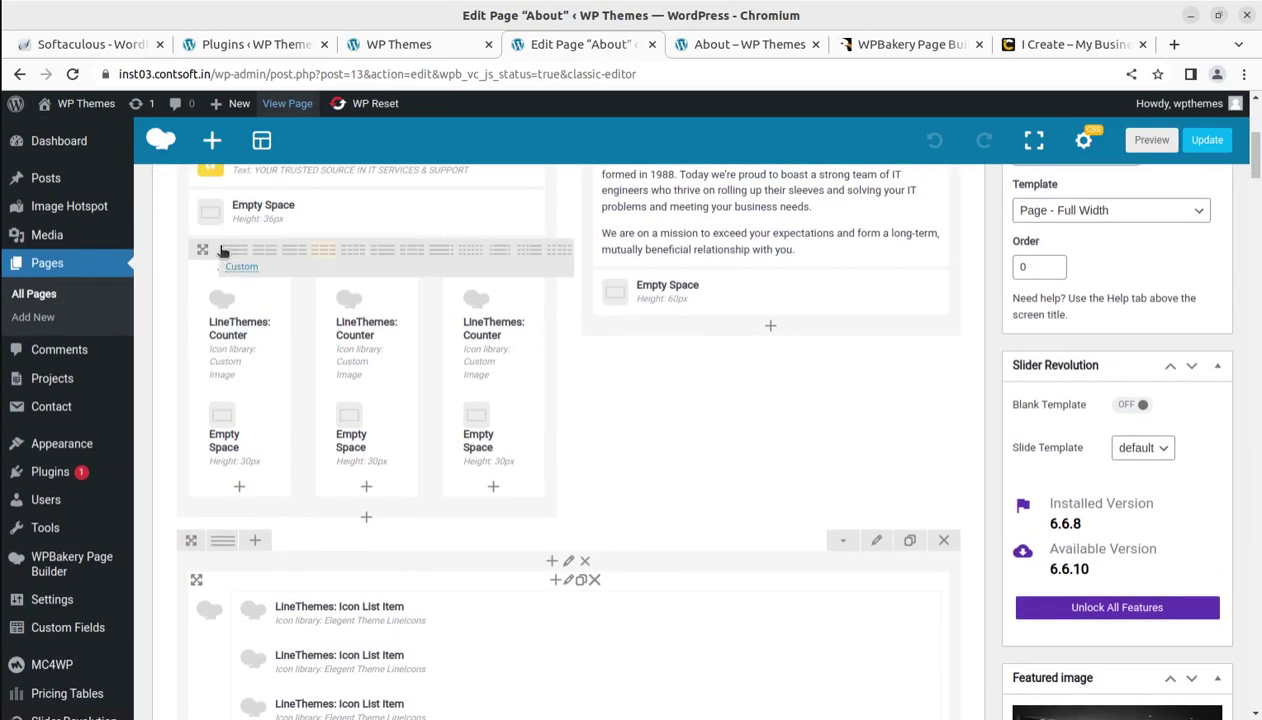
left_click(72, 75)
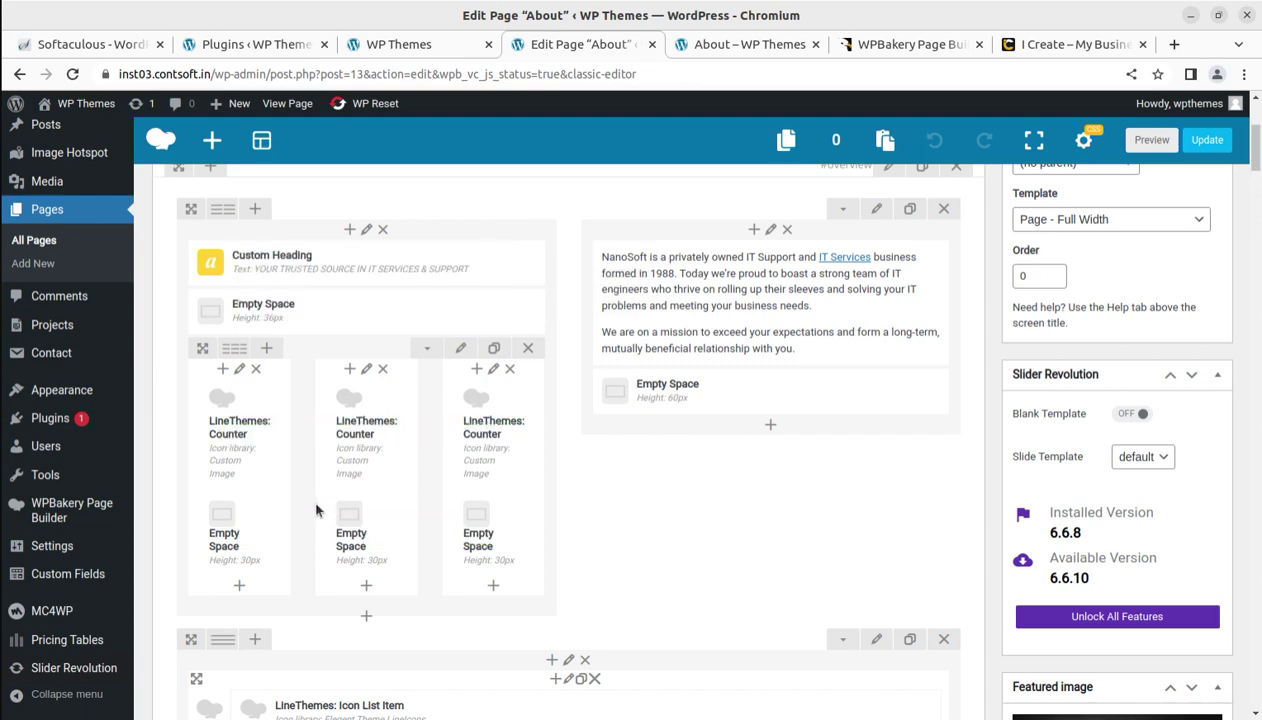
left_click(407, 46)
Step: Open the Home page in the front-end builder, look it over, then return to the live About page
scroll(437, 140, "up", 3)
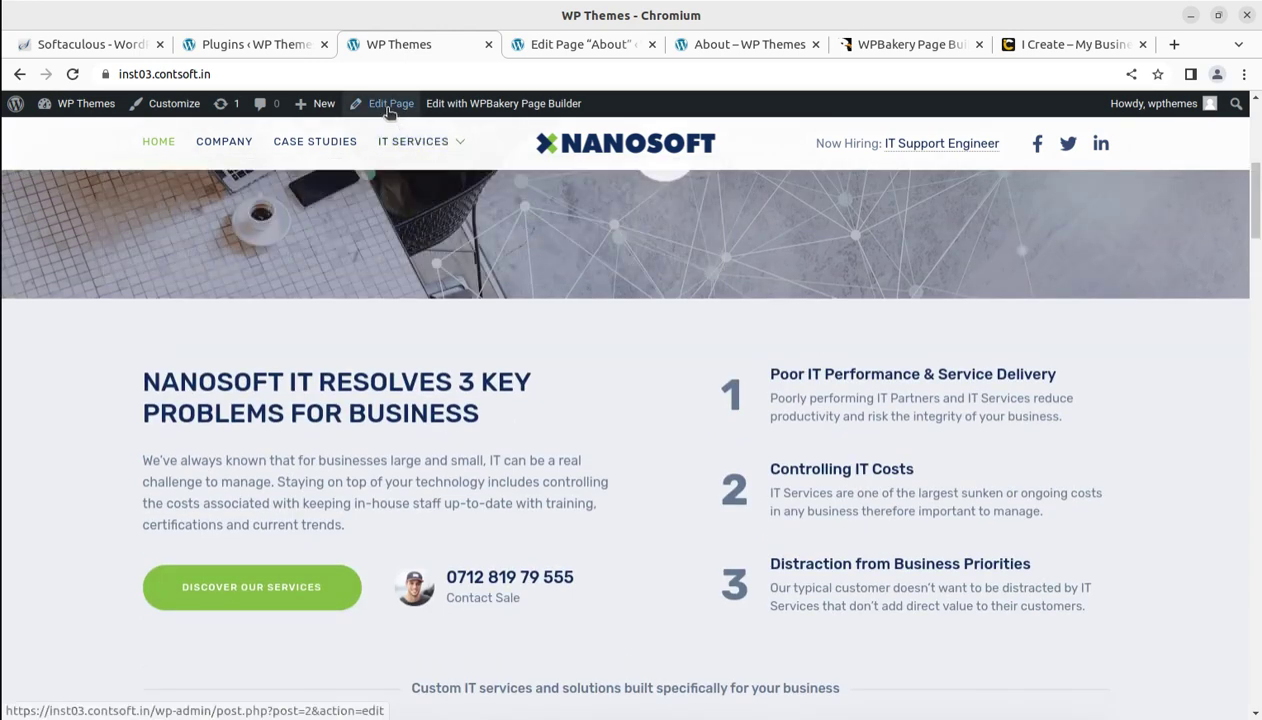
left_click(443, 109)
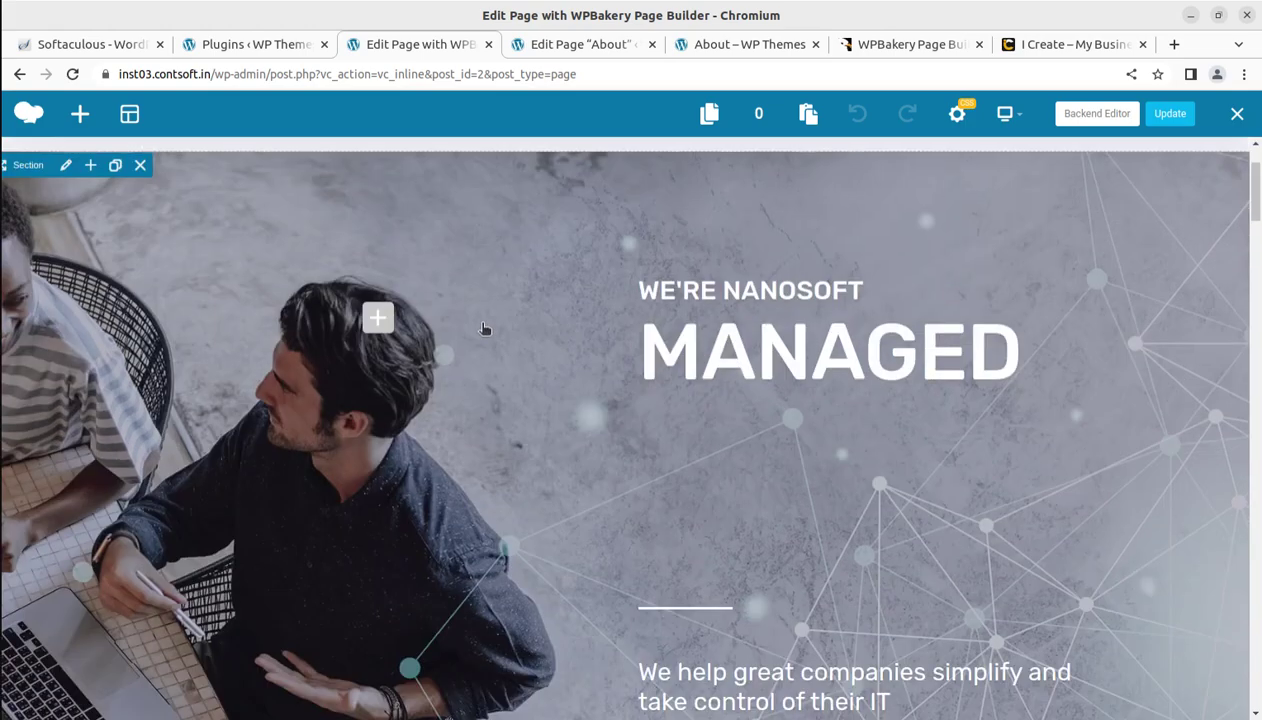
scroll(480, 325, "down", 7)
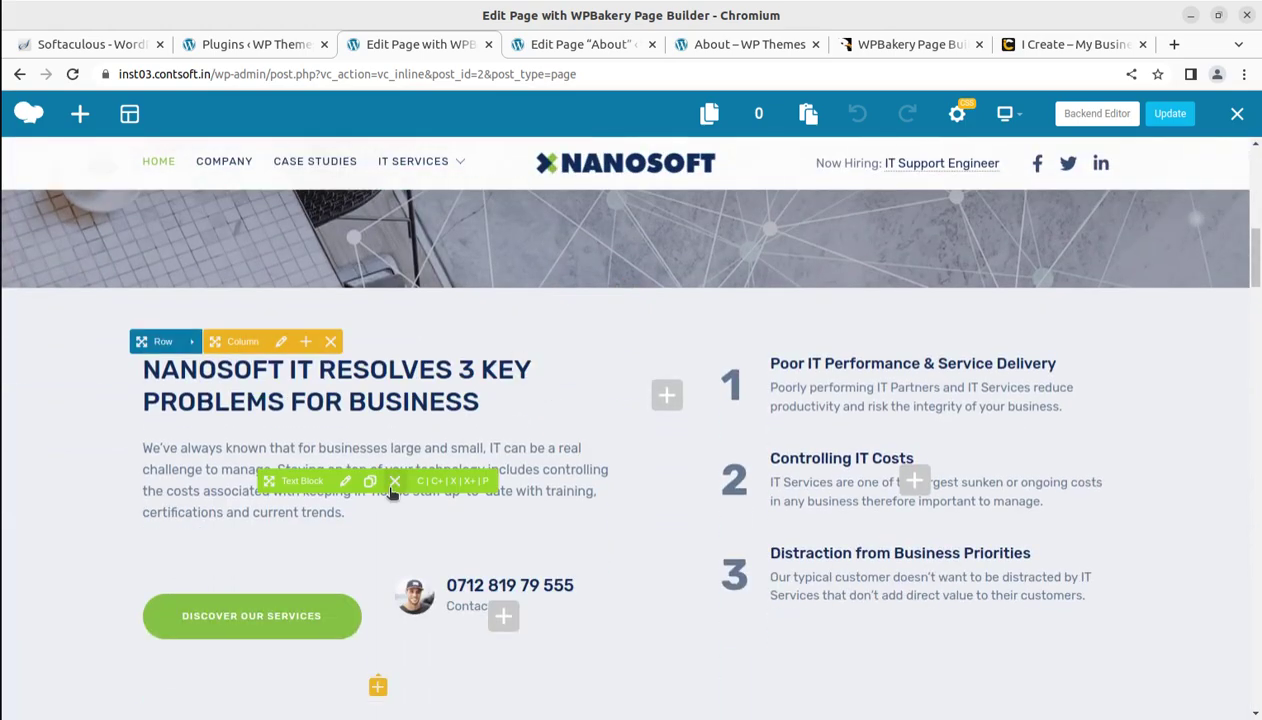
scroll(388, 490, "down", 3)
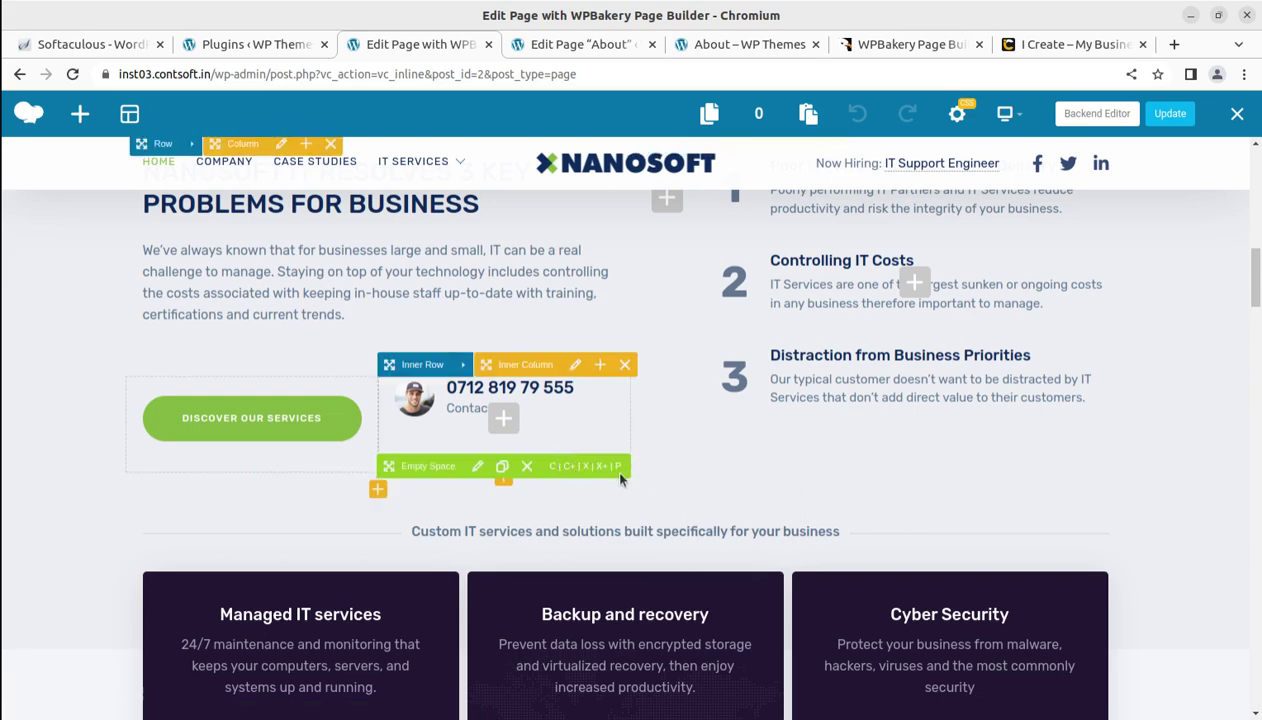
scroll(590, 480, "down", 2)
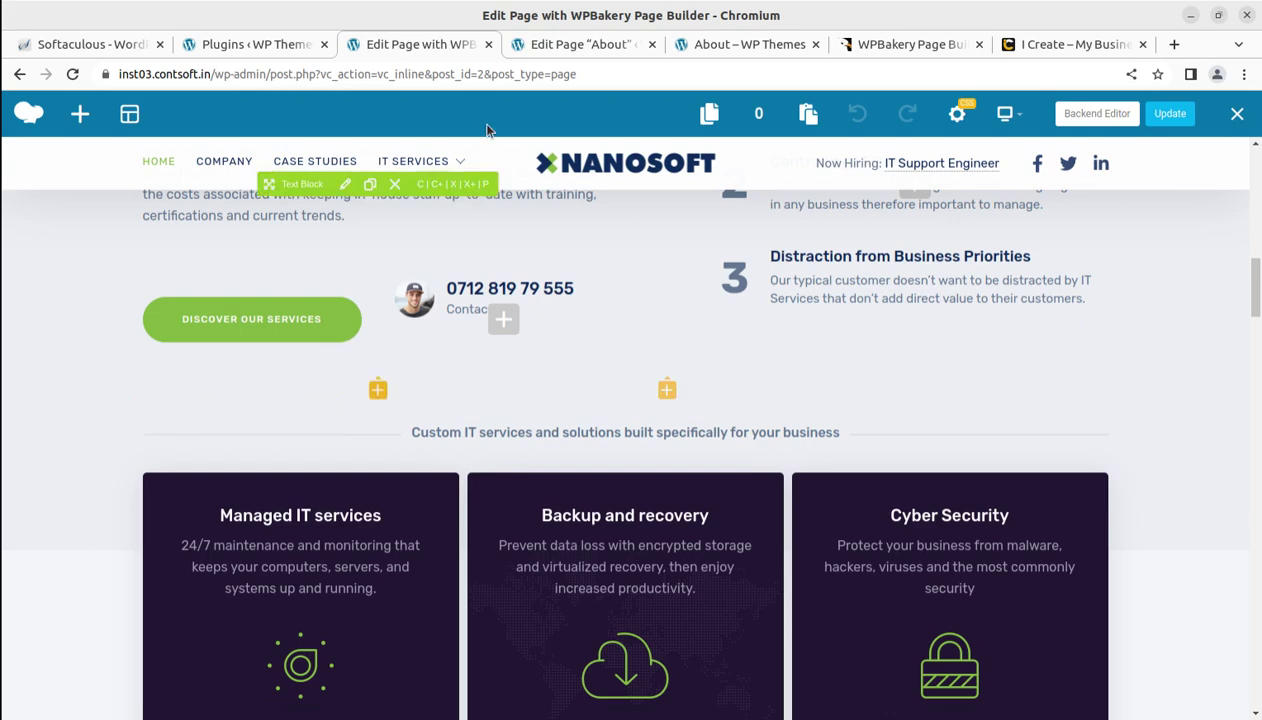
left_click(741, 44)
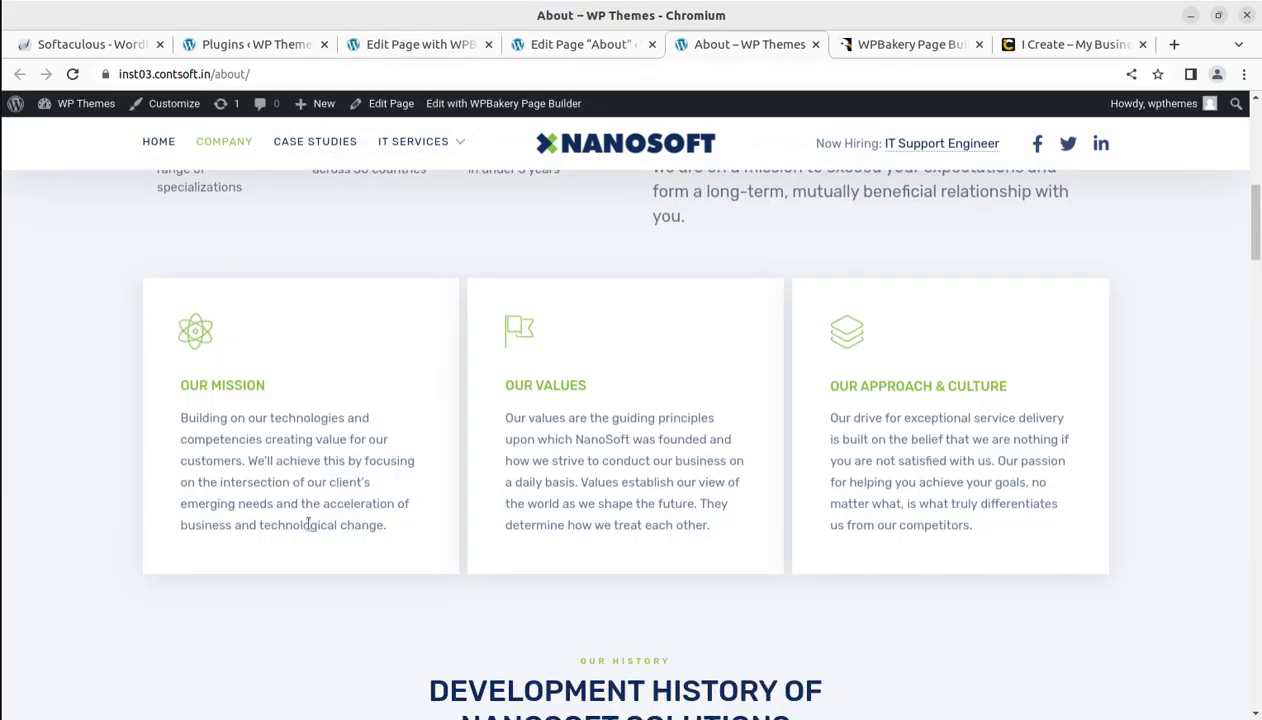
Step: In the About page builder, copy the Mission/Values/Approach Icon List row to the clipboard
left_click(582, 45)
scroll(640, 400, "down", 3)
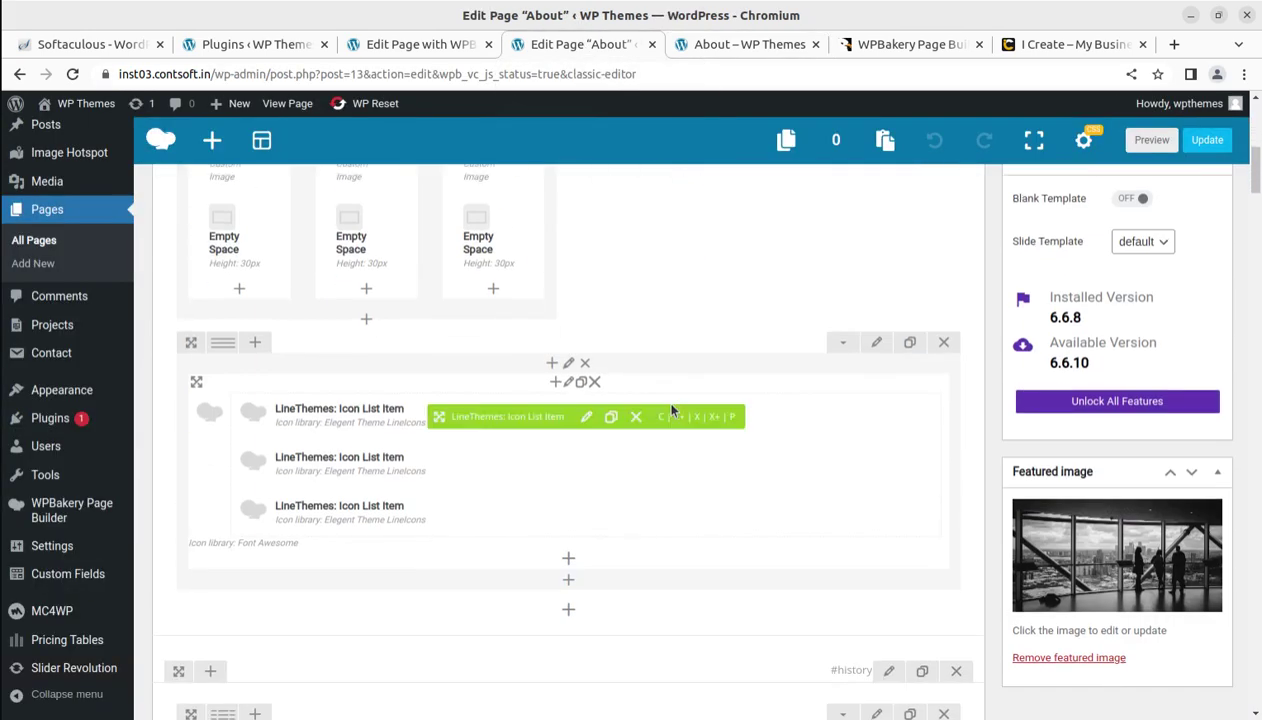
mouse_move(700, 345)
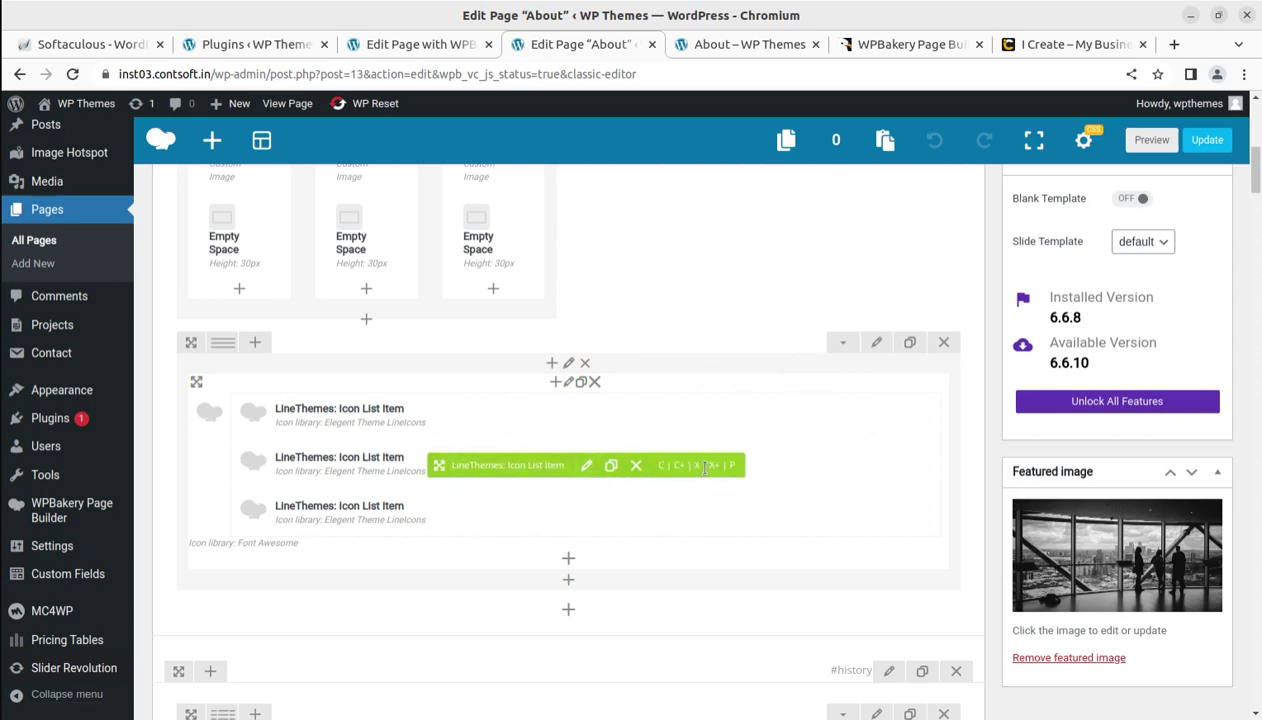
scroll(320, 430, "down", 1)
scroll(320, 430, "down", 3)
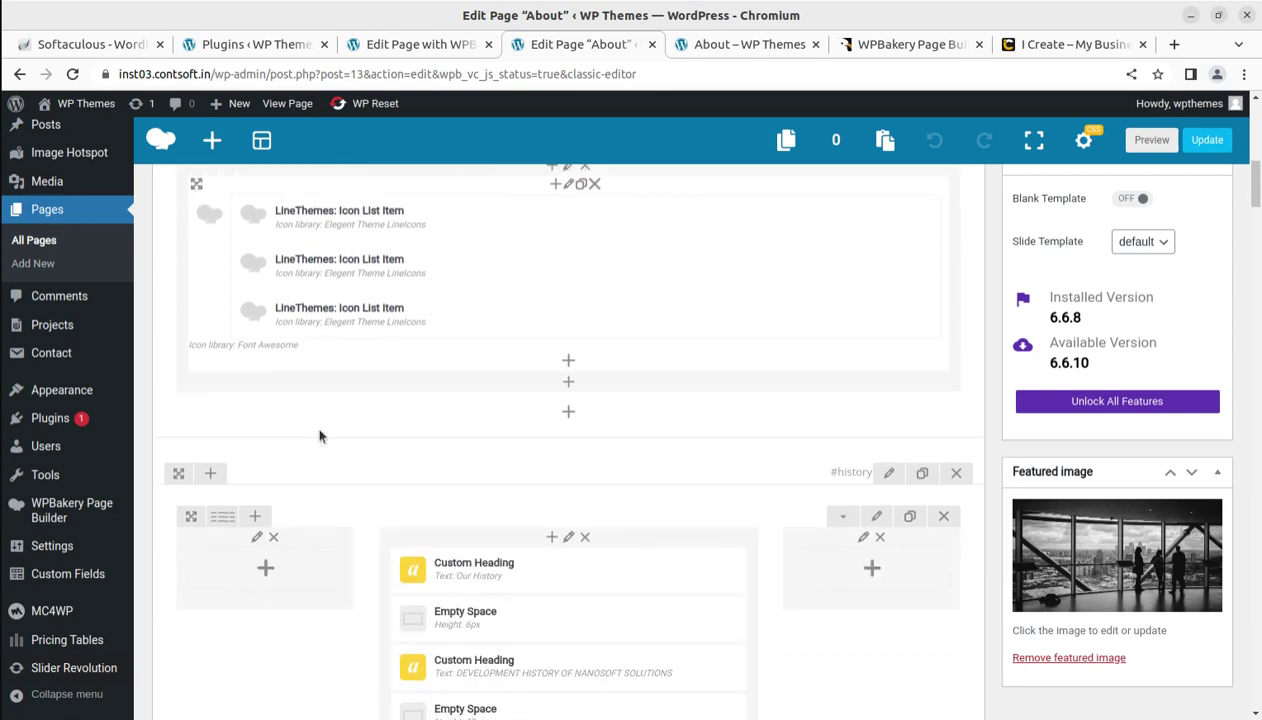
scroll(510, 434, "up", 4)
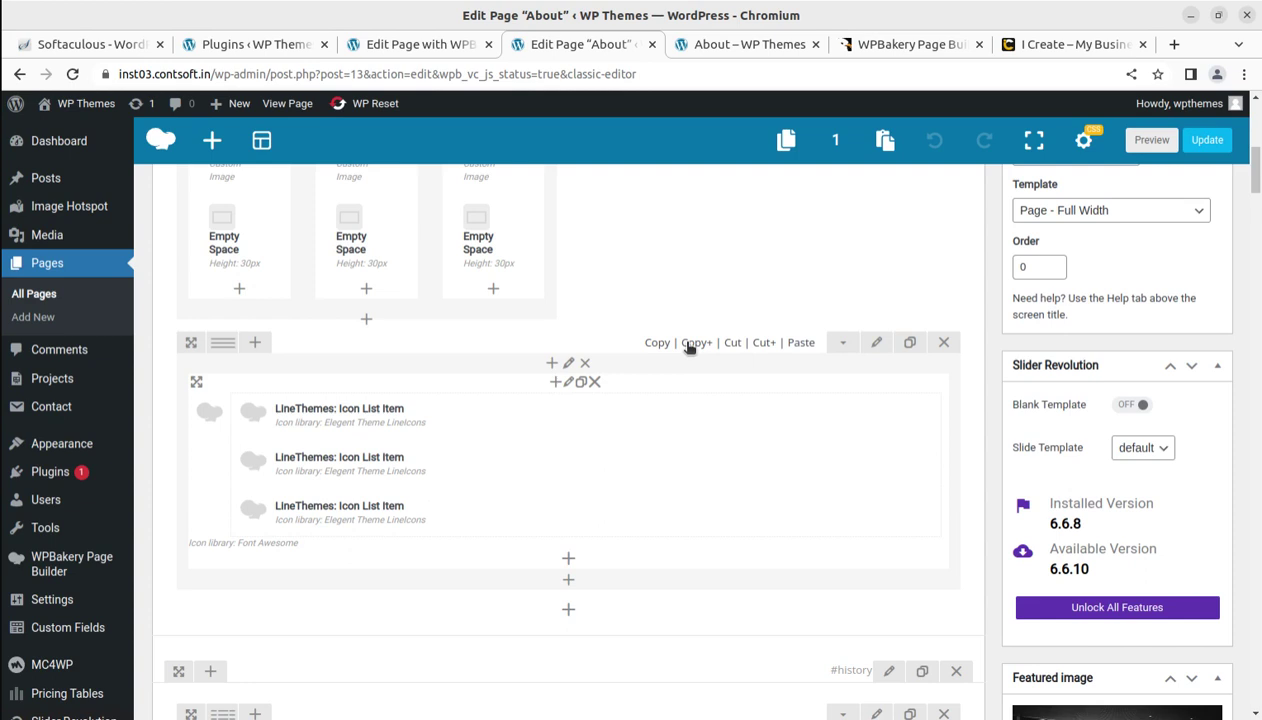
Step: Open the Home page in the WPBakery backend editor
left_click(405, 46)
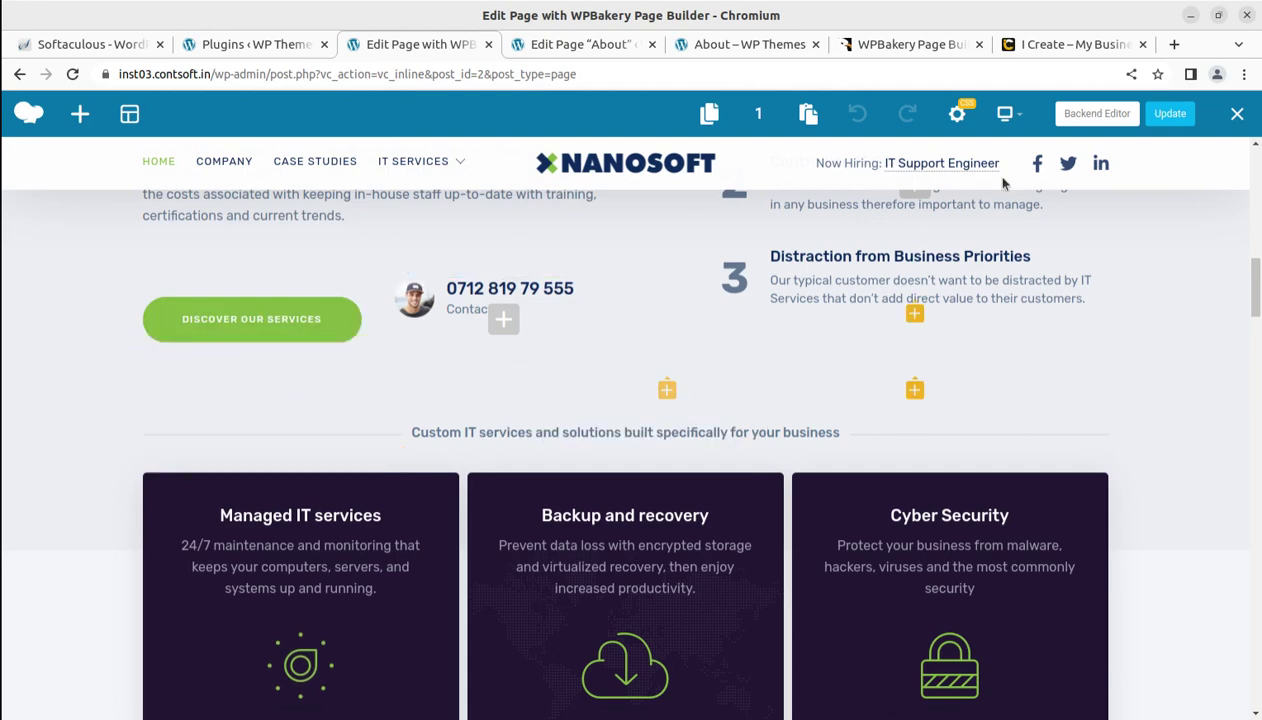
mouse_move(1037, 135)
left_click(1080, 119)
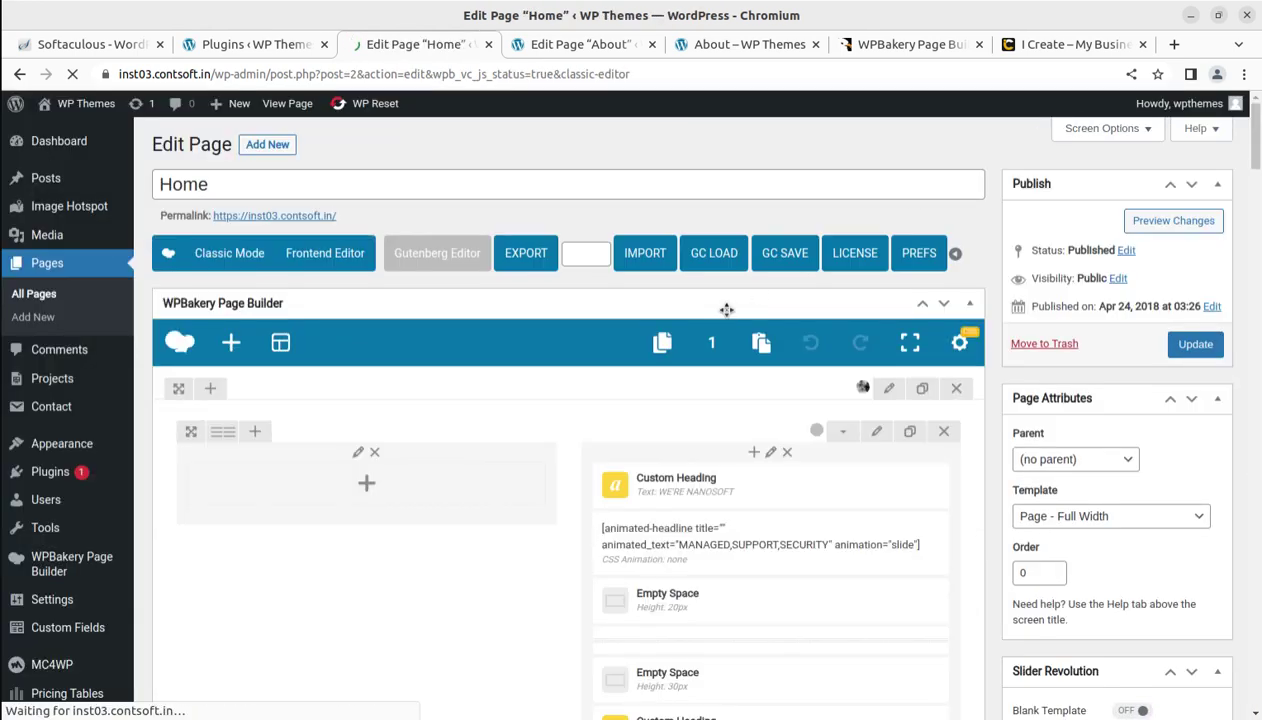
Step: Try pasting the copied row after the services Separator with Text, and dismiss the refusal alert
scroll(697, 389, "down", 10)
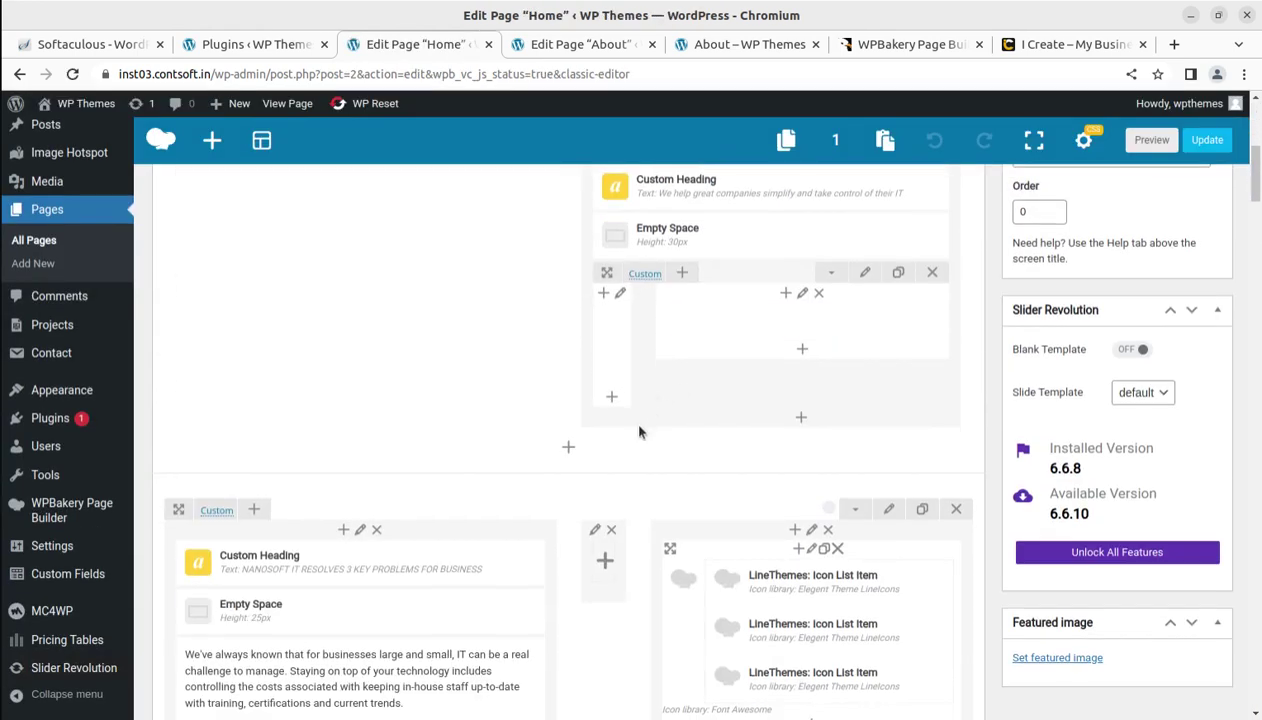
scroll(591, 571, "down", 4)
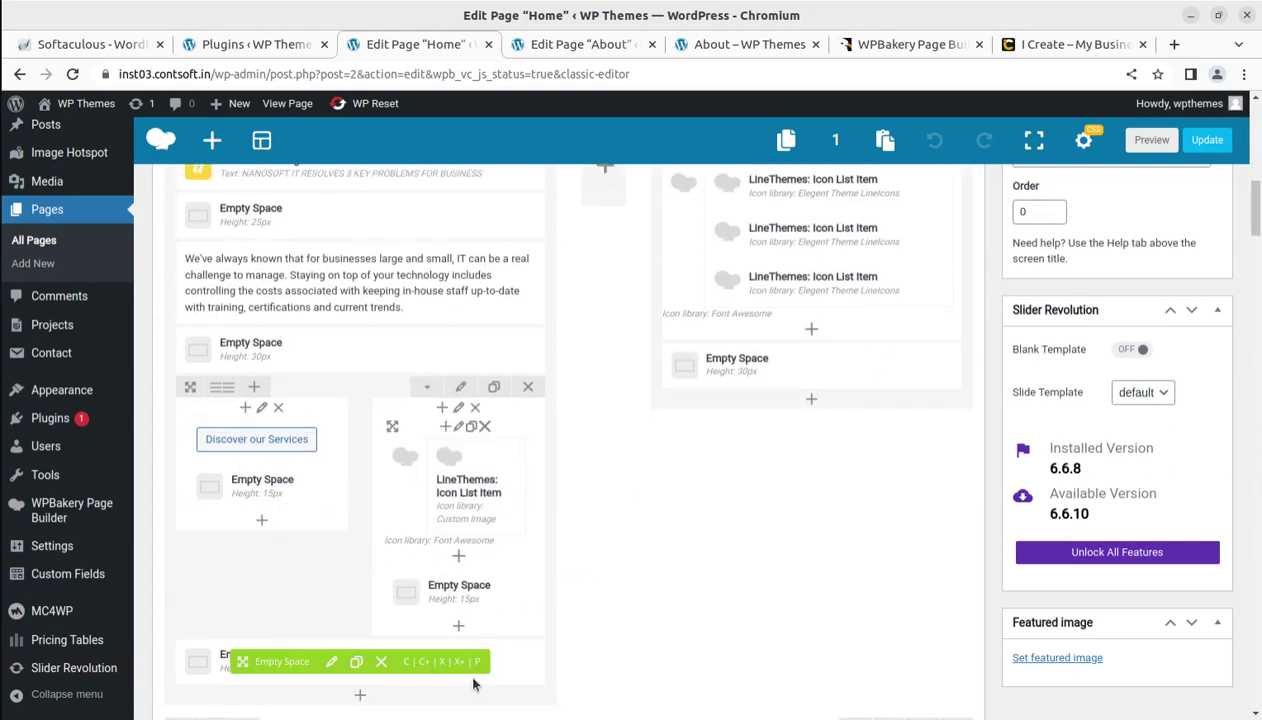
scroll(429, 604, "down", 2)
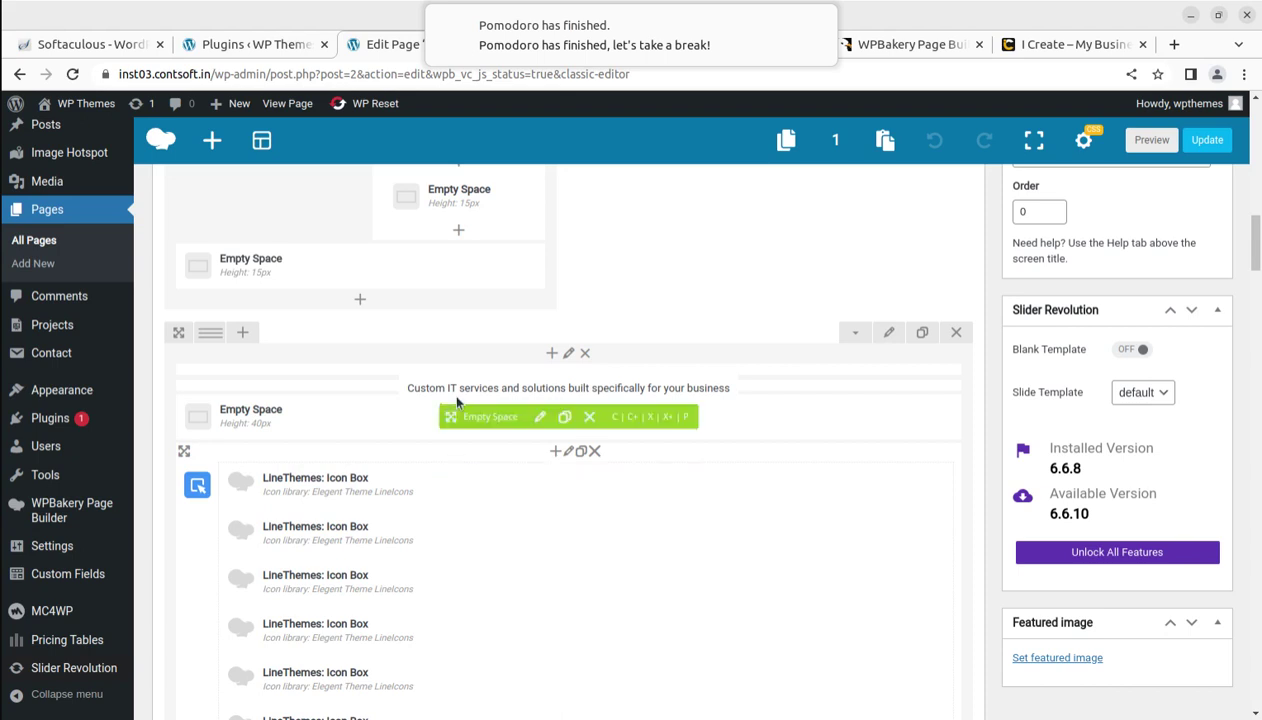
mouse_move(474, 378)
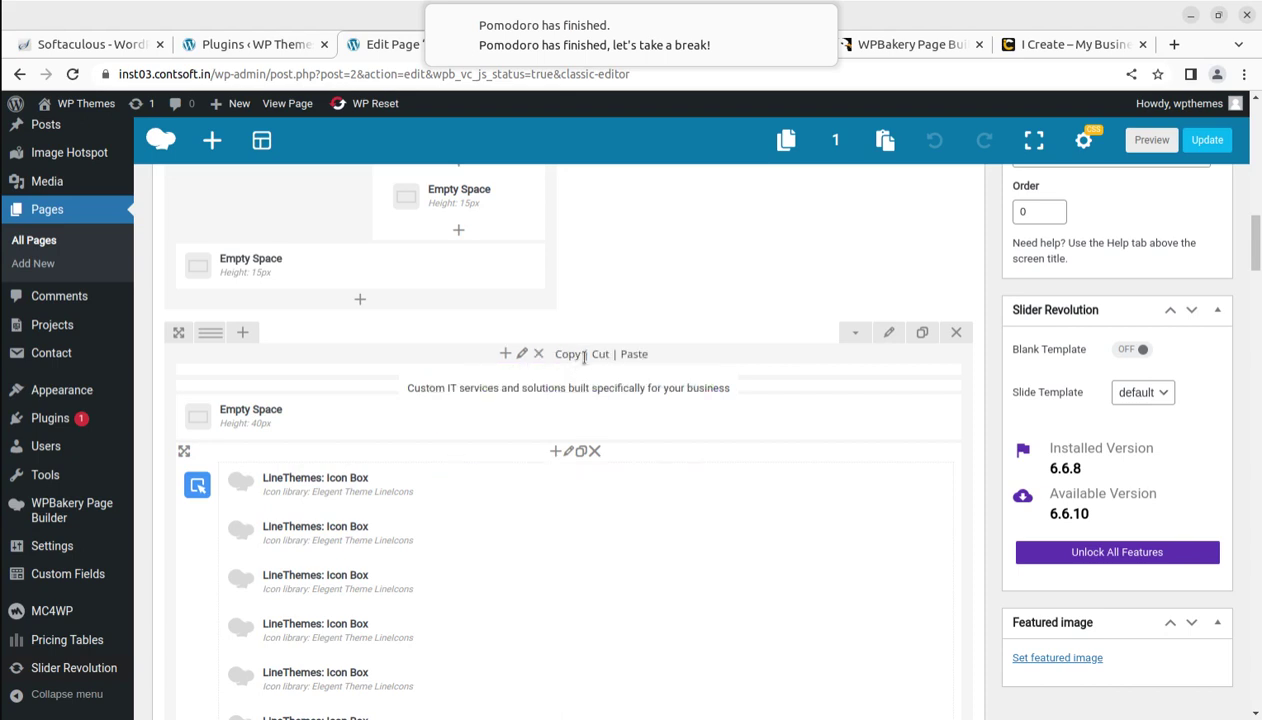
mouse_move(586, 347)
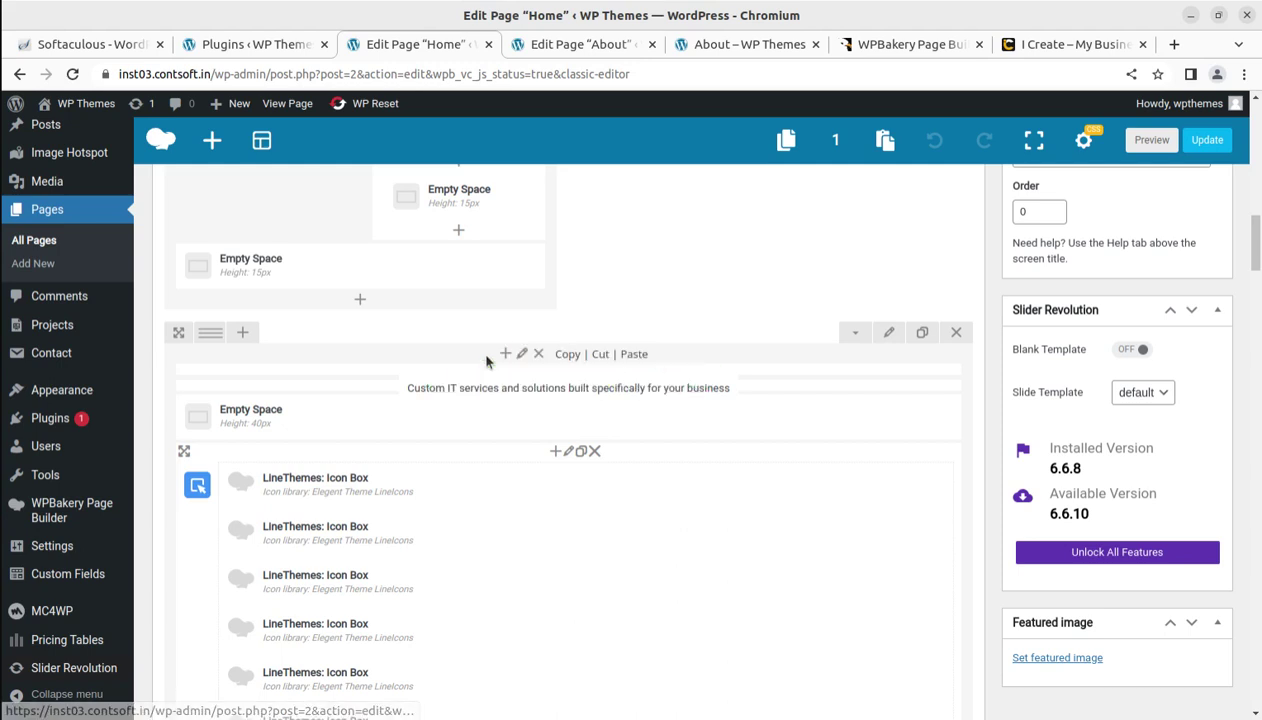
scroll(506, 367, "up", 1)
scroll(506, 367, "up", 1)
mouse_move(588, 452)
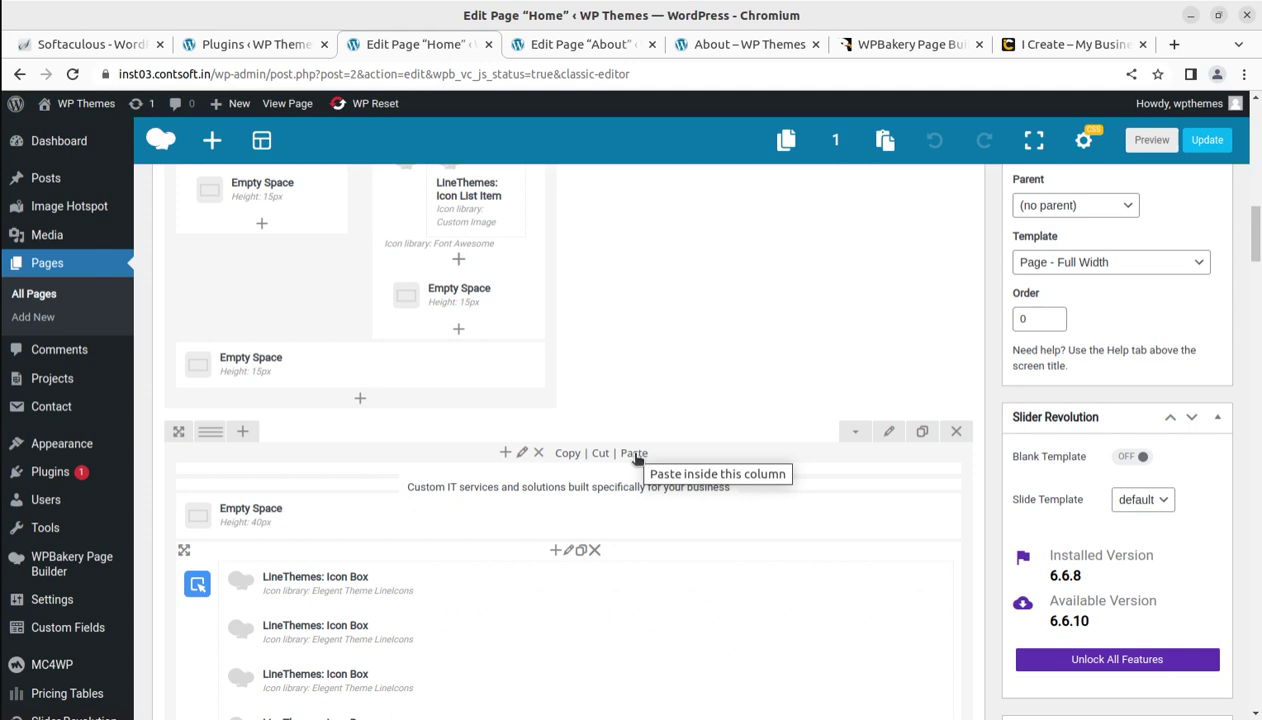
mouse_move(600, 478)
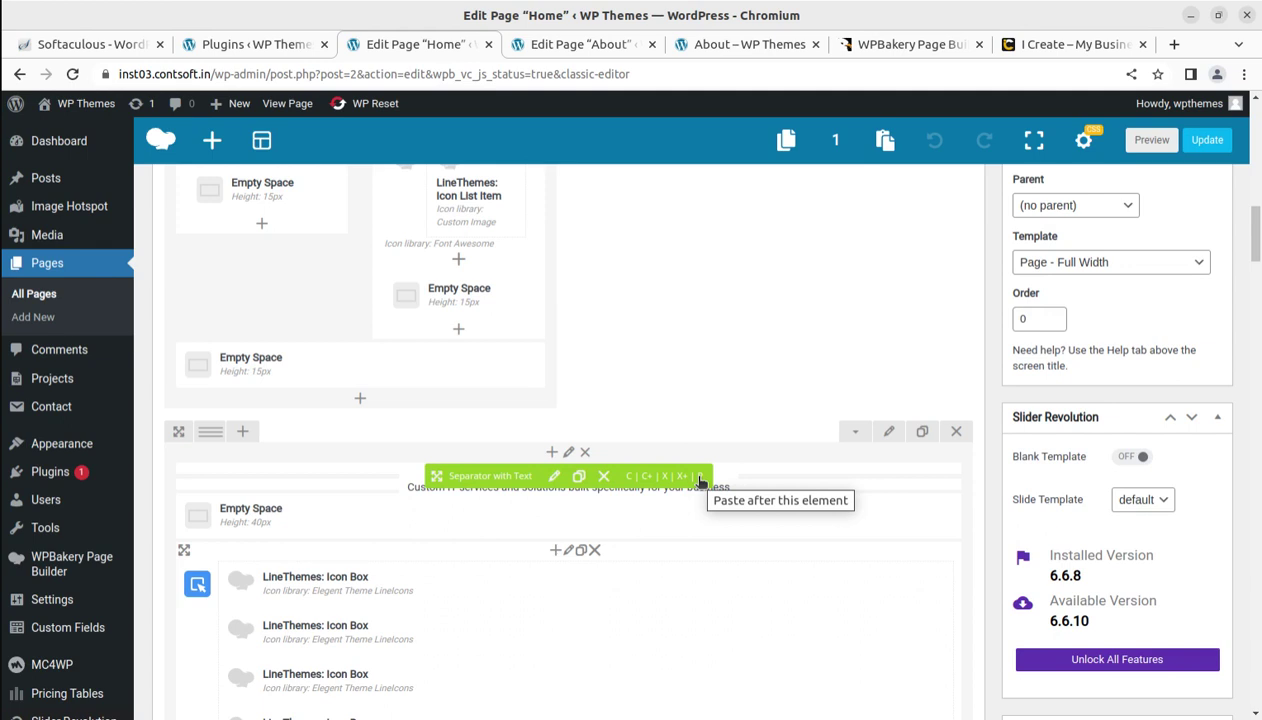
left_click(700, 479)
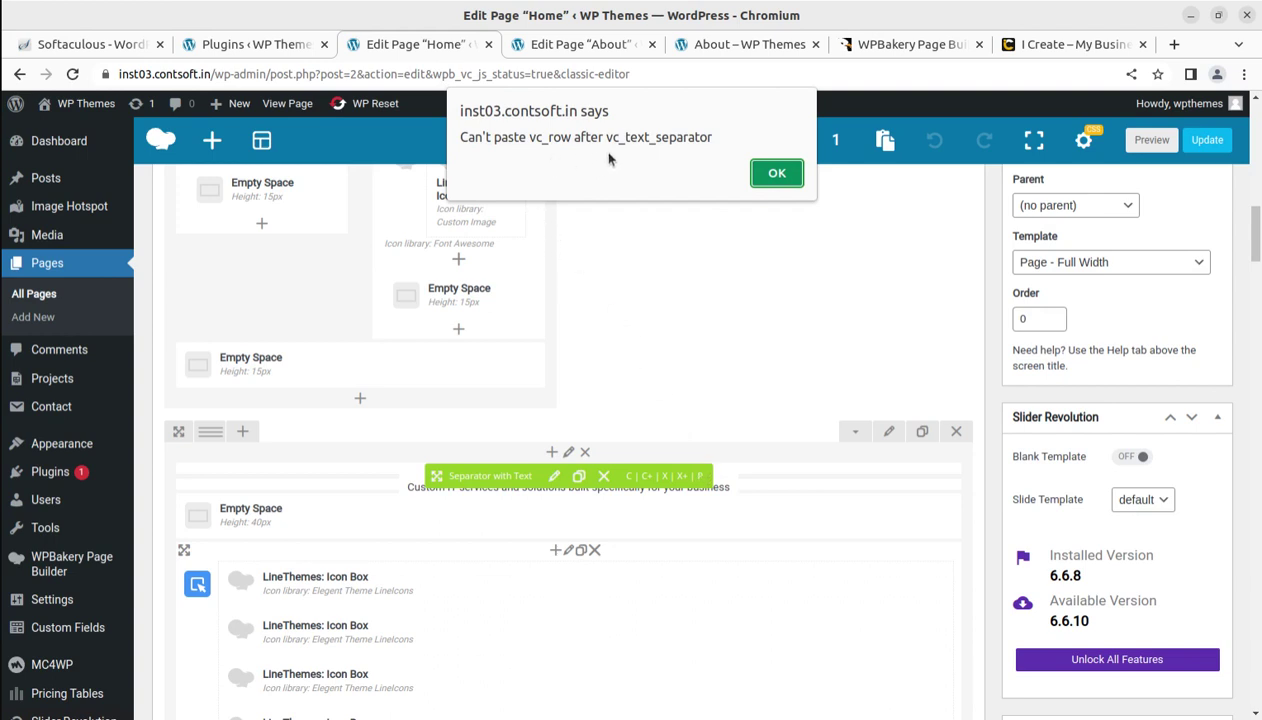
left_click(777, 174)
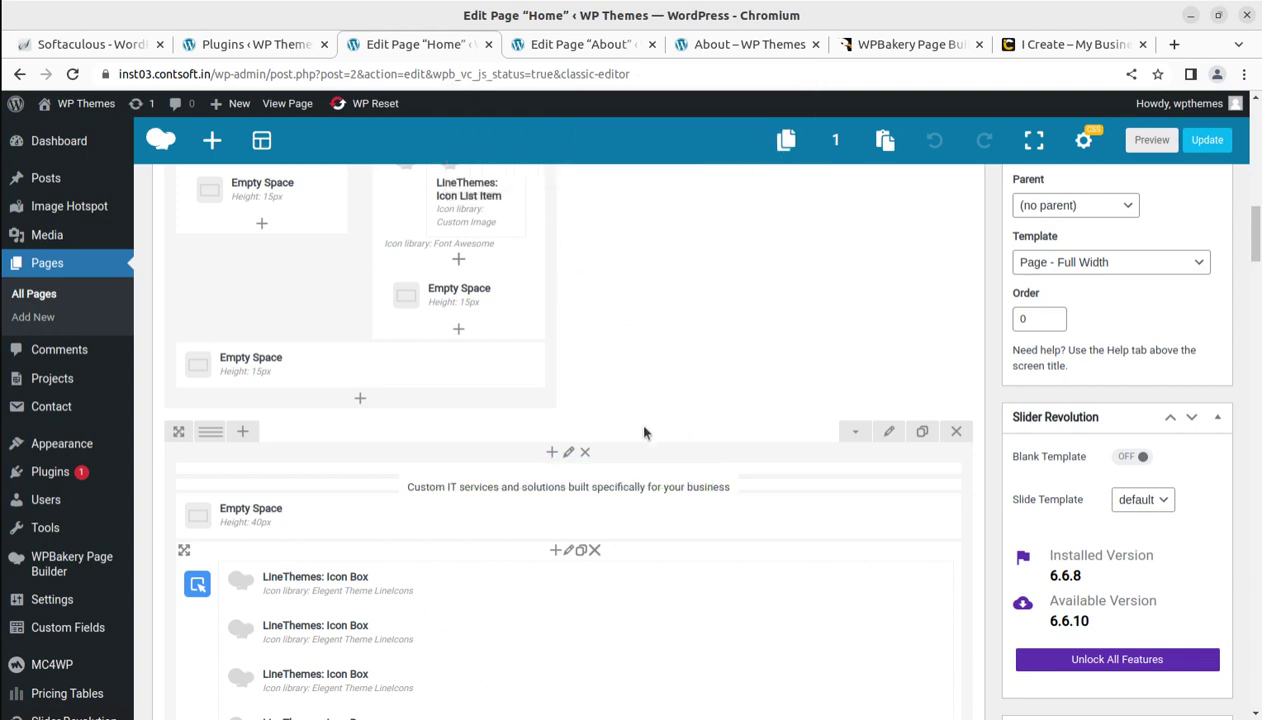
scroll(640, 468, "down", 3)
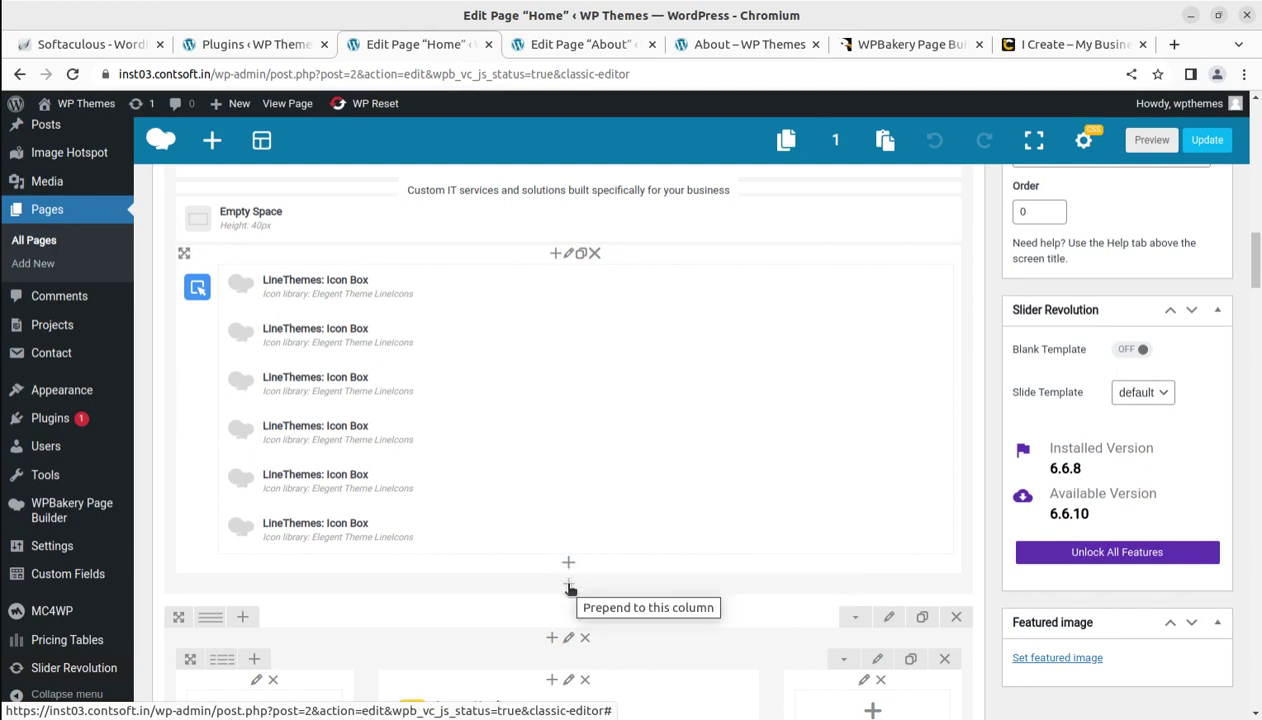
scroll(556, 463, "up", 2)
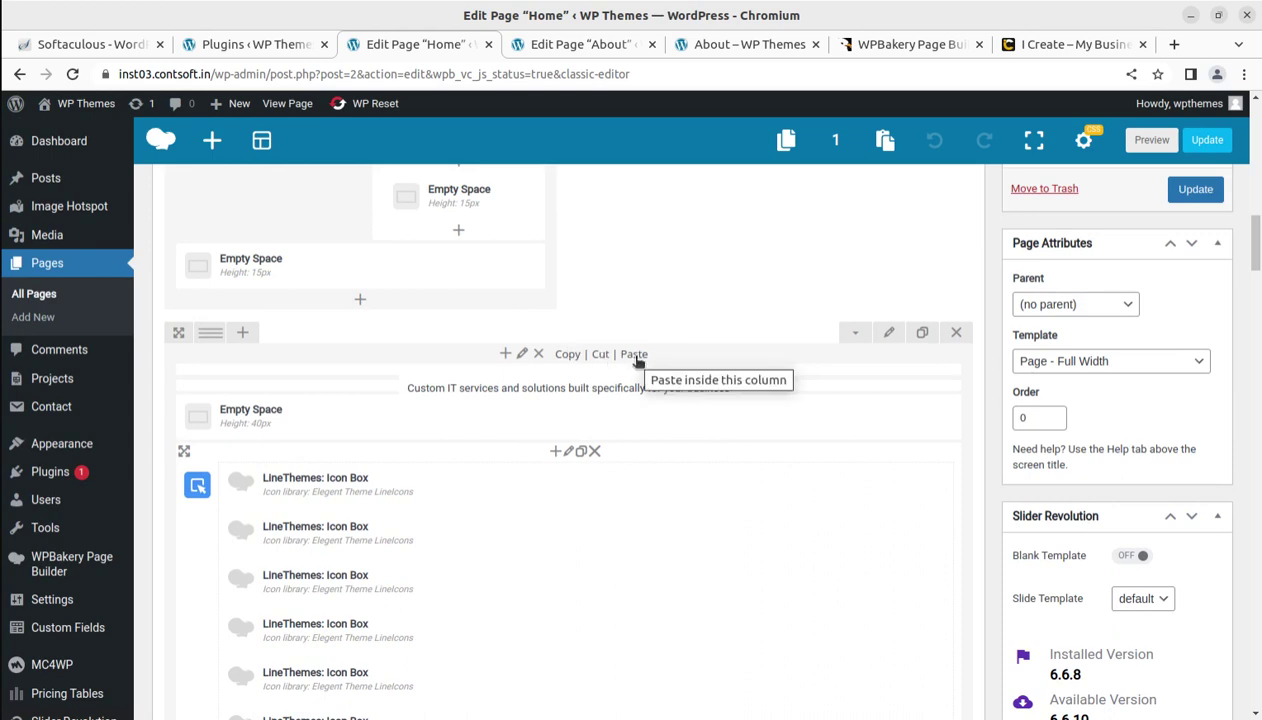
left_click(634, 355)
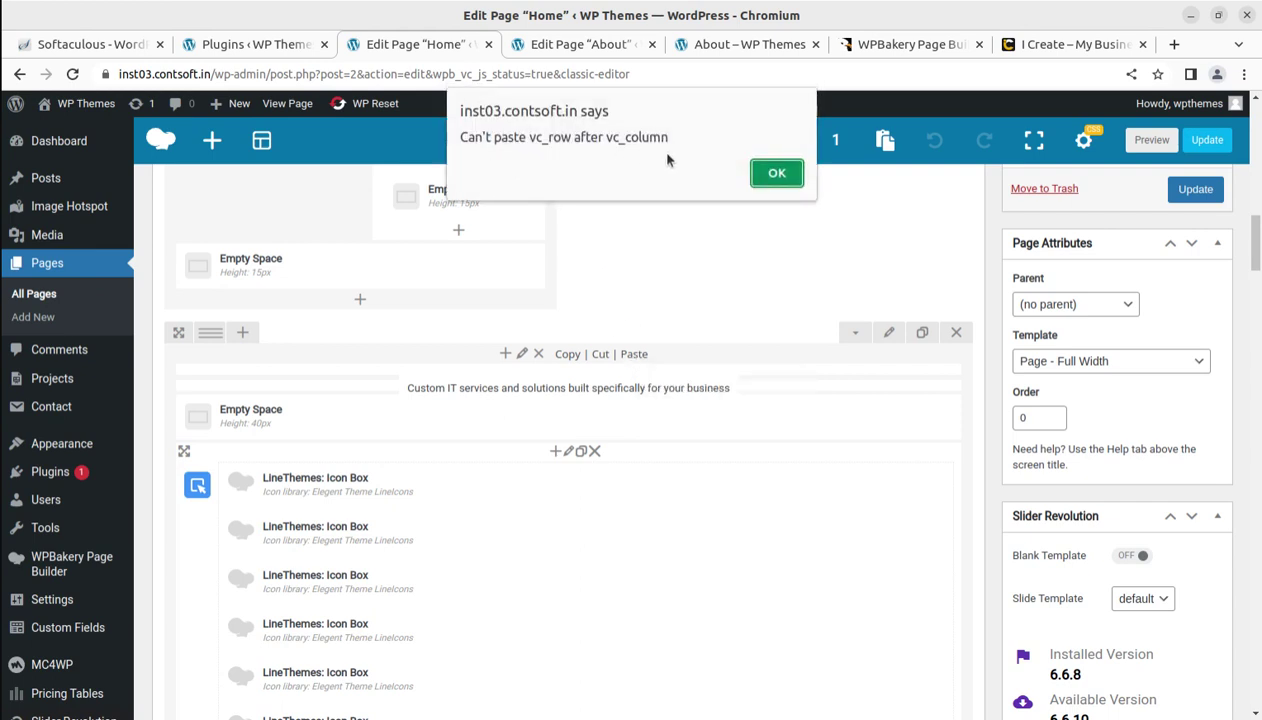
left_click(761, 178)
scroll(570, 360, "up", 2)
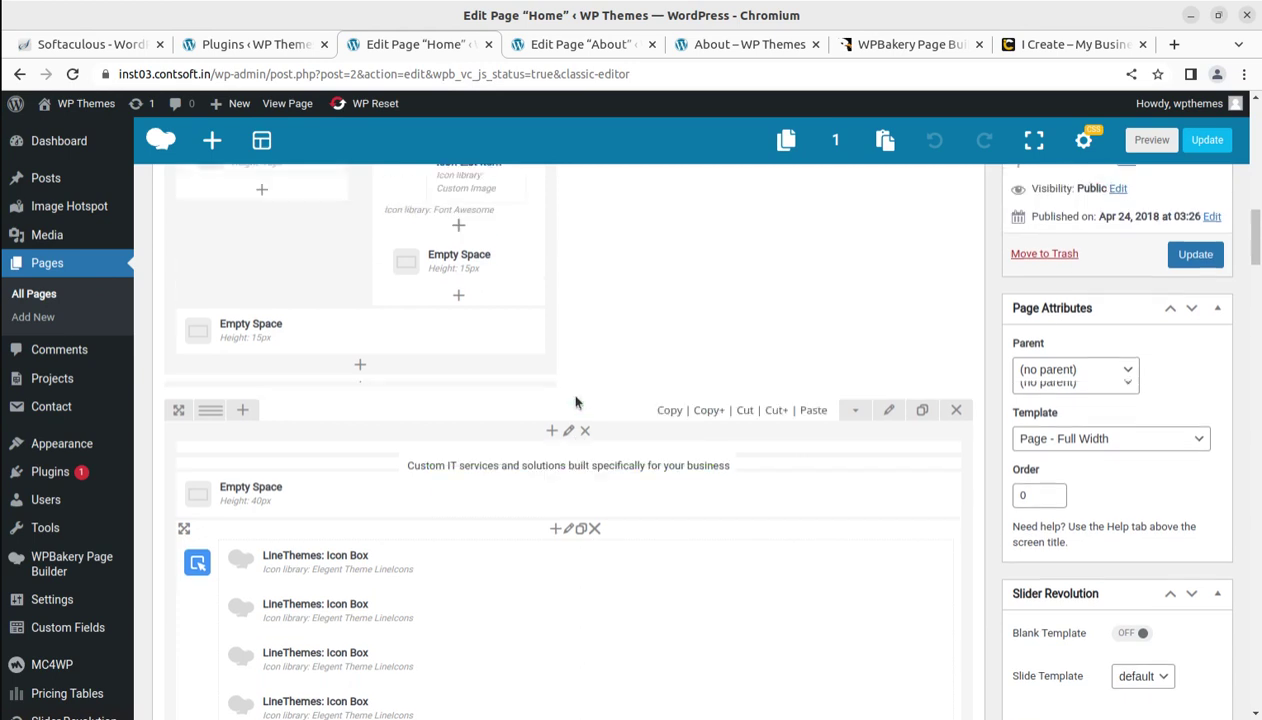
mouse_move(462, 388)
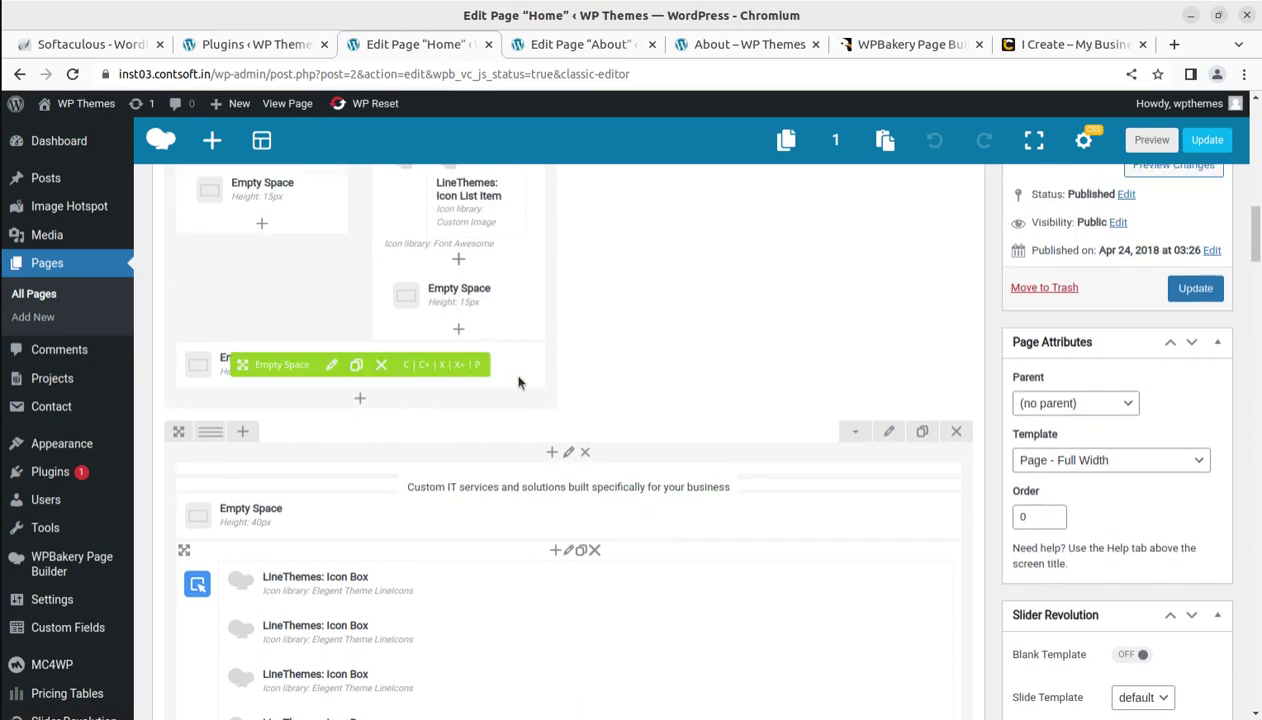
left_click(444, 366)
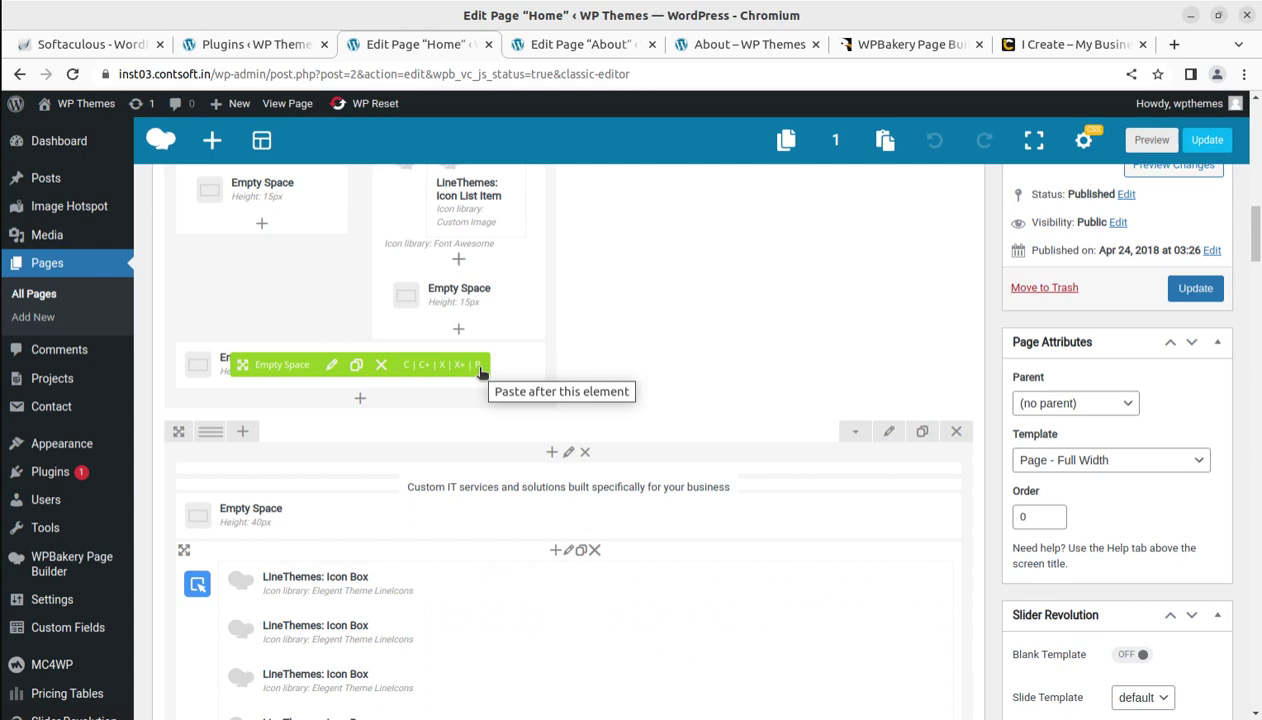
left_click(479, 366)
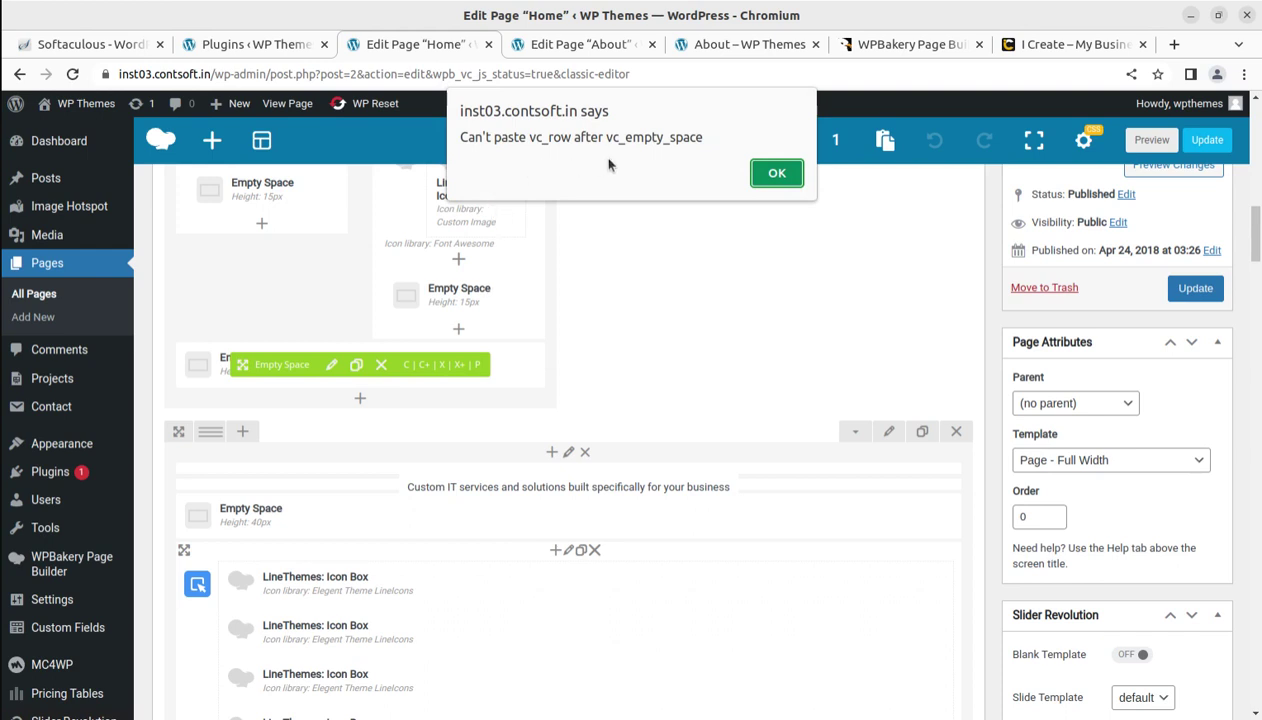
left_click(777, 174)
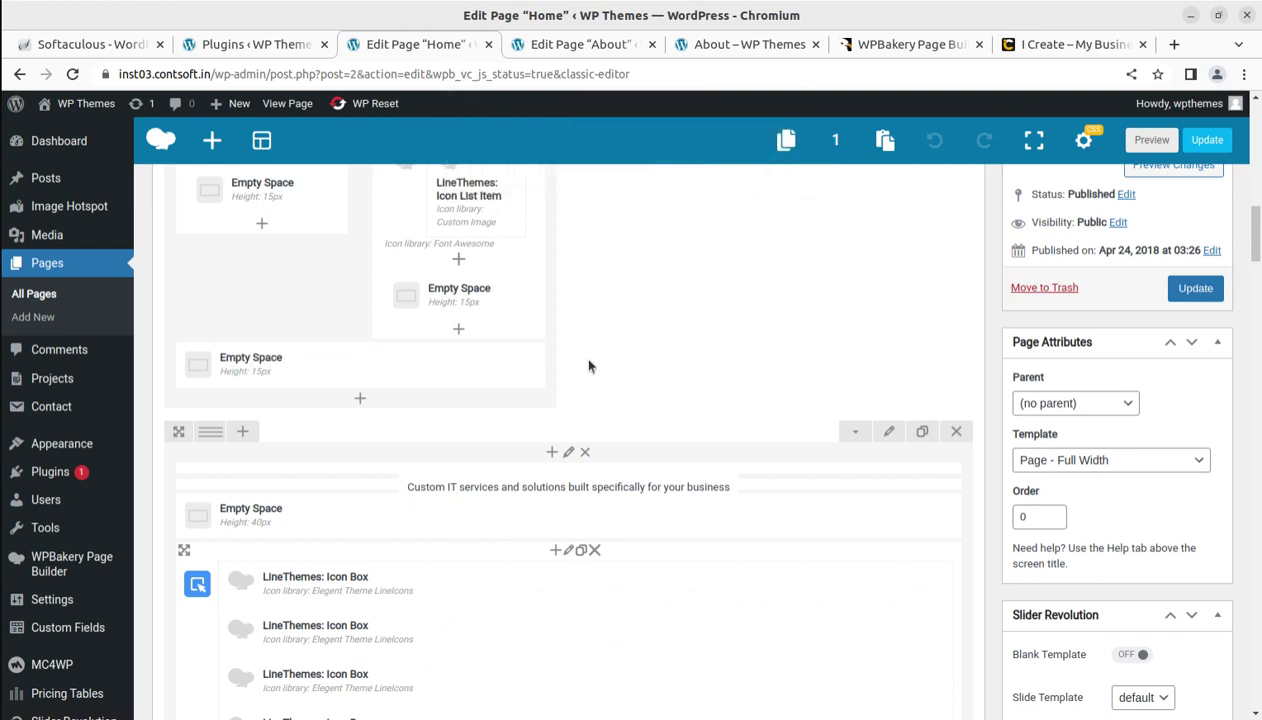
Step: Back in the About page editor, clear the builder clipboard
key("ctrl+Tab")
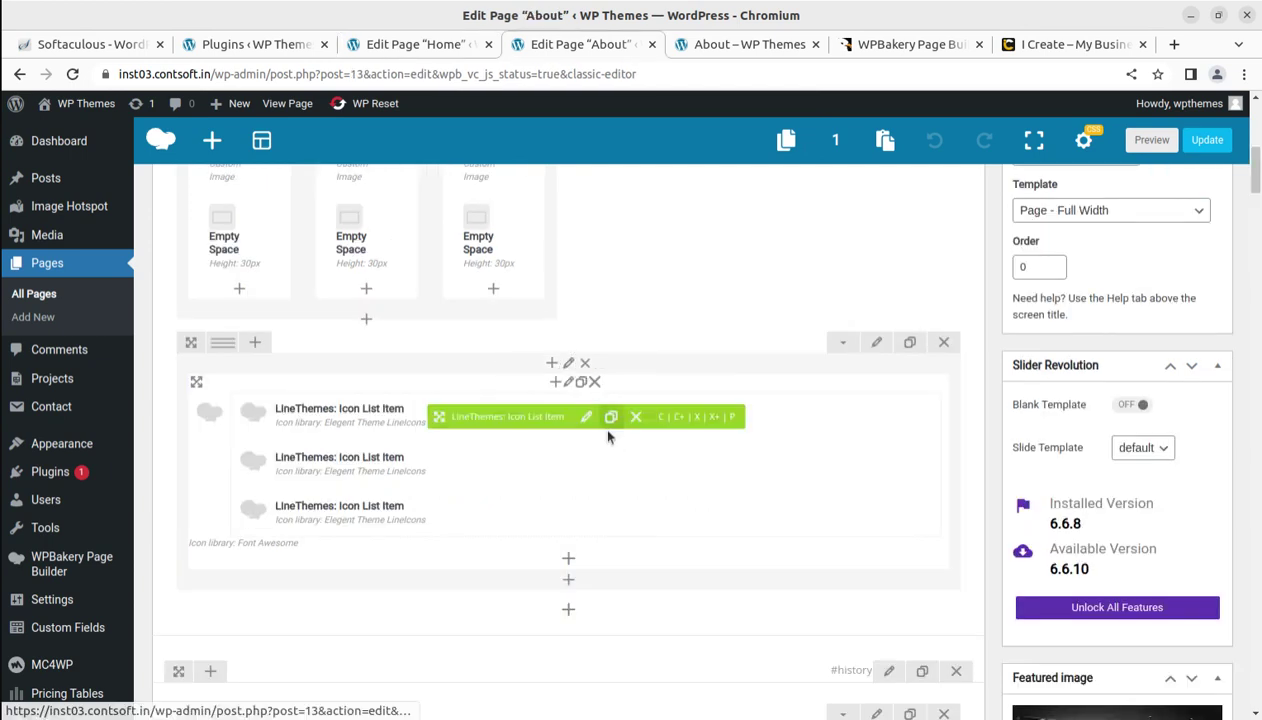
left_click(830, 147)
left_click(770, 172)
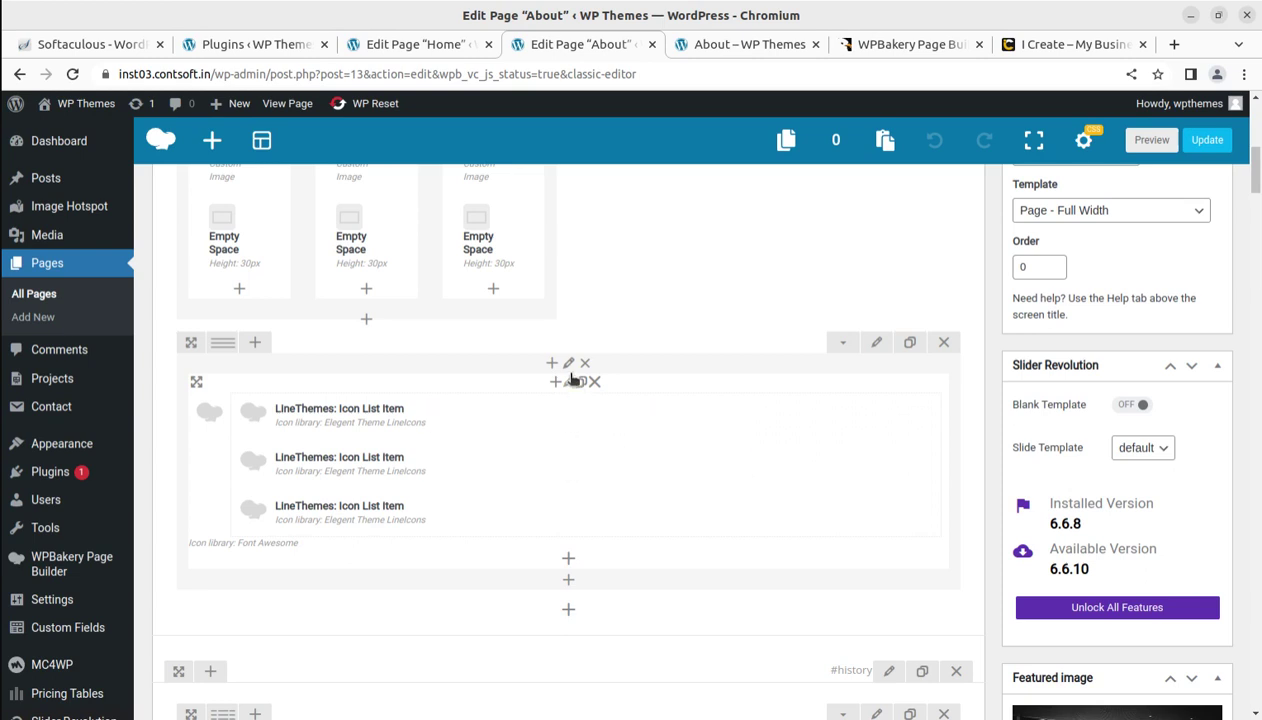
Step: Copy the Icon List column's contents onto the clipboard
mouse_move(521, 366)
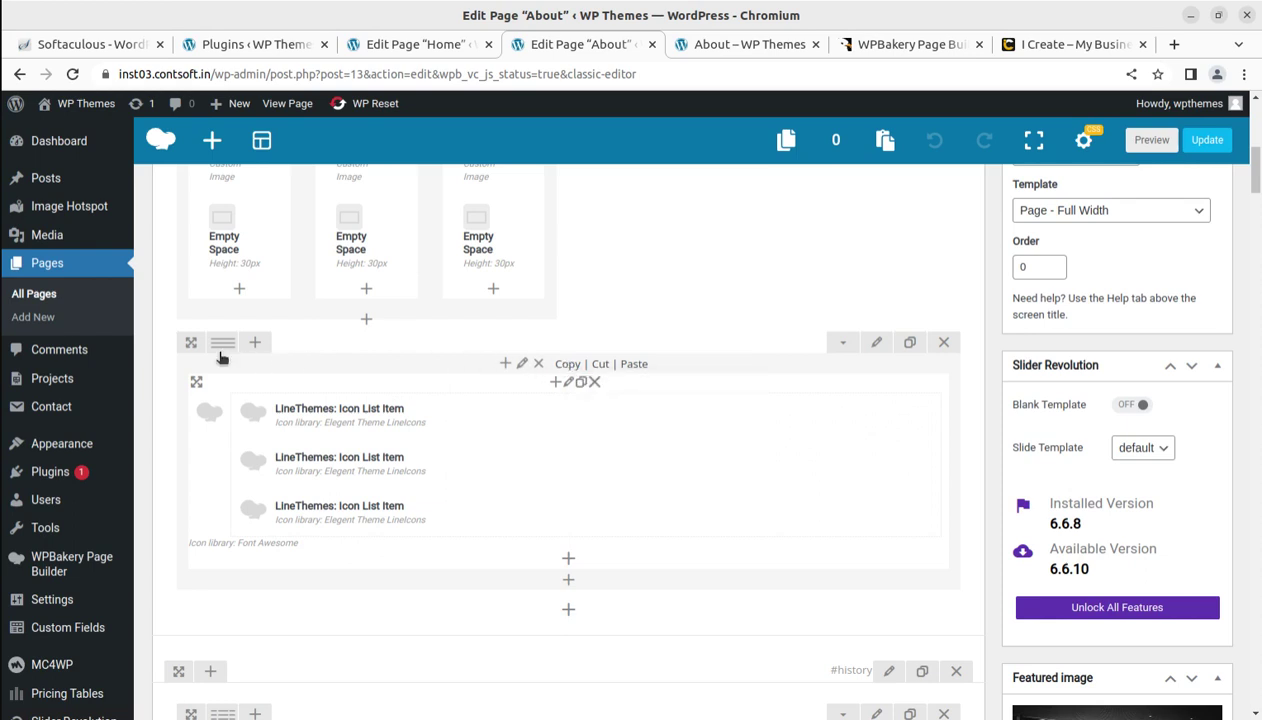
mouse_move(209, 351)
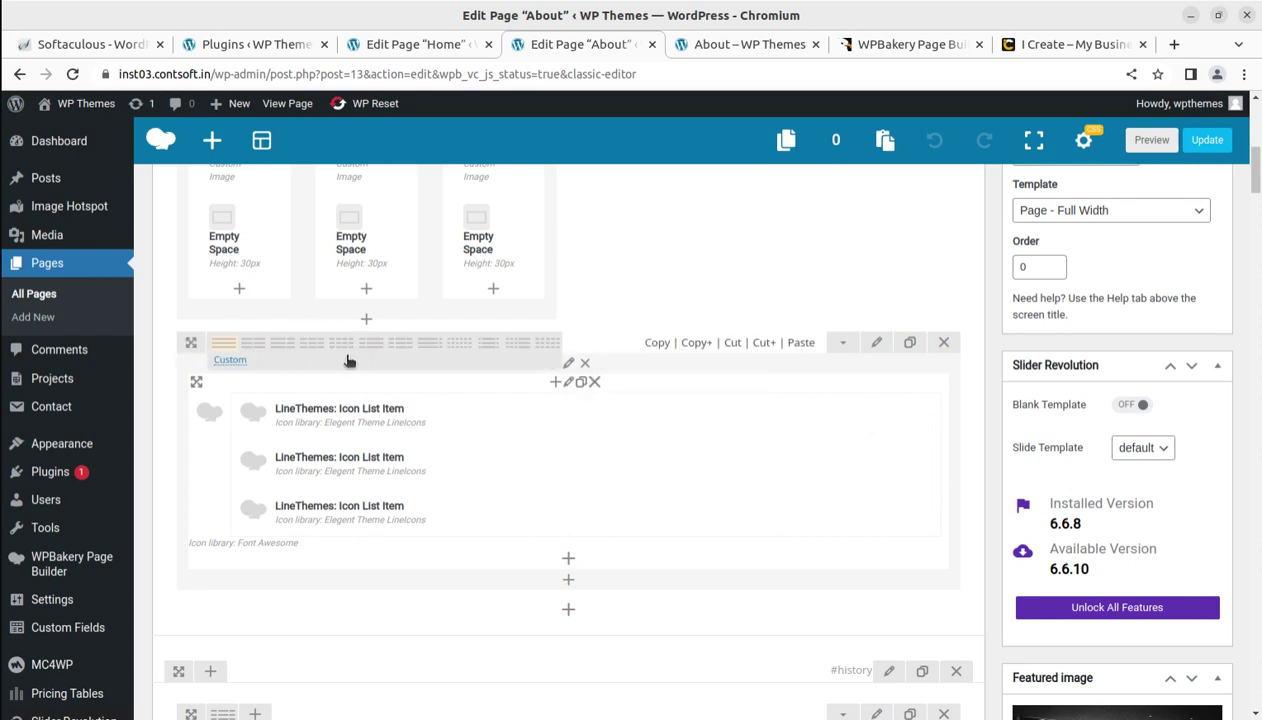
mouse_move(597, 371)
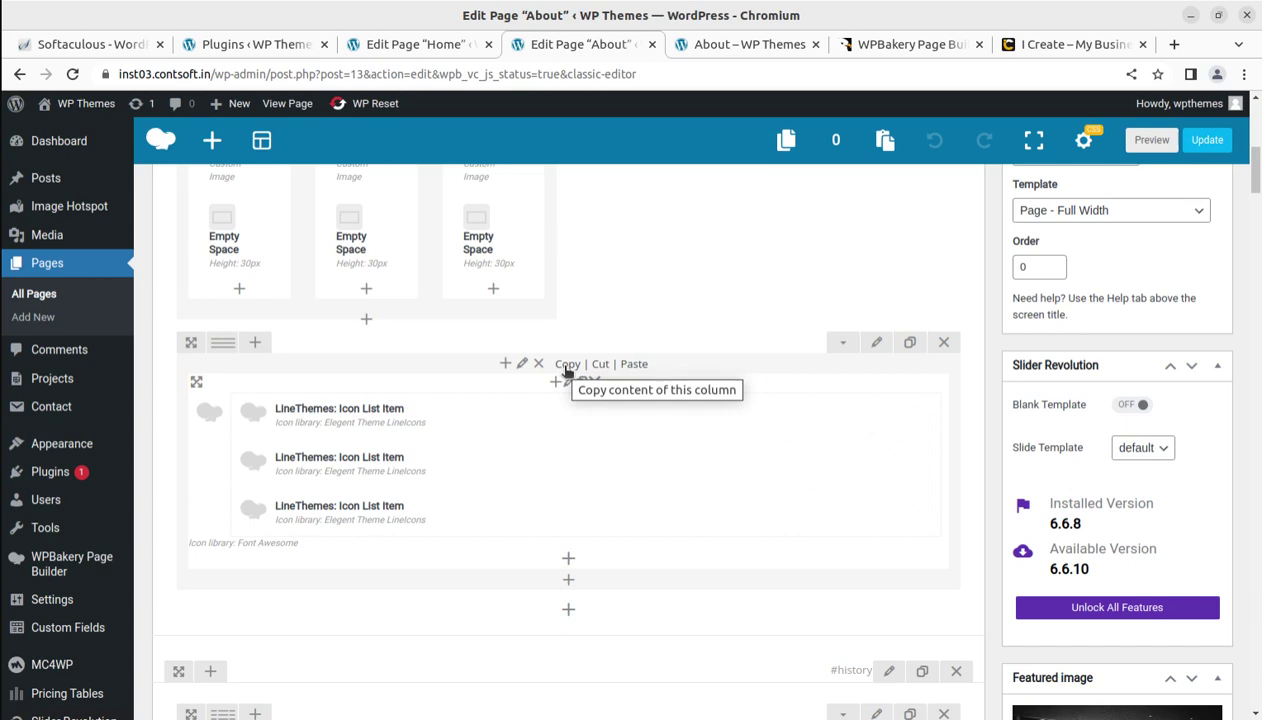
left_click(566, 366)
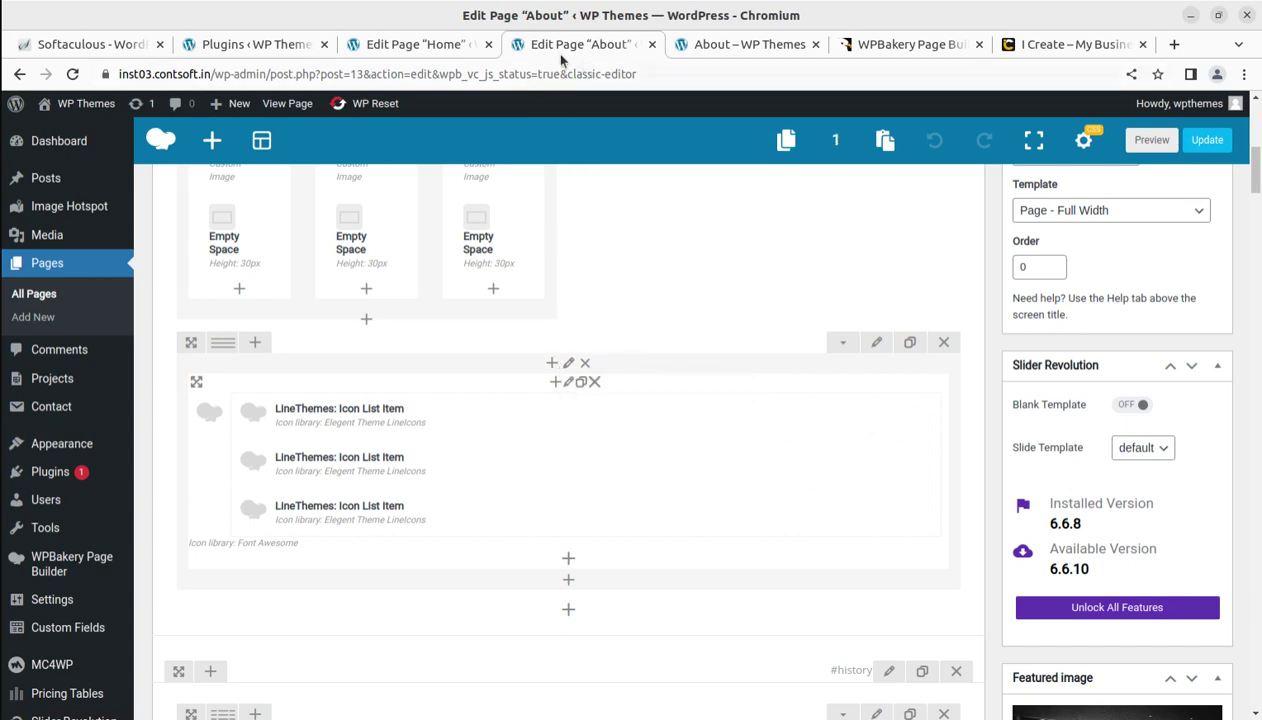
Step: In the Home page editor, paste the copied Icon List Items into the column
left_click(418, 48)
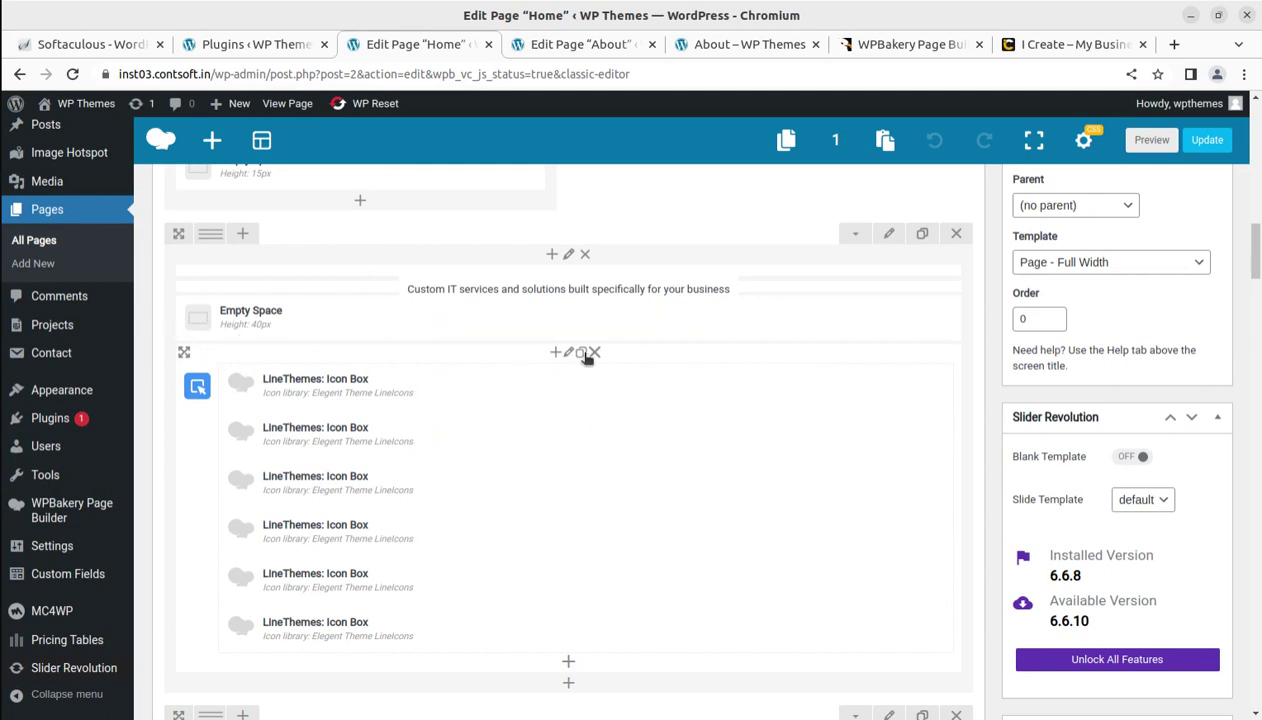
mouse_move(582, 279)
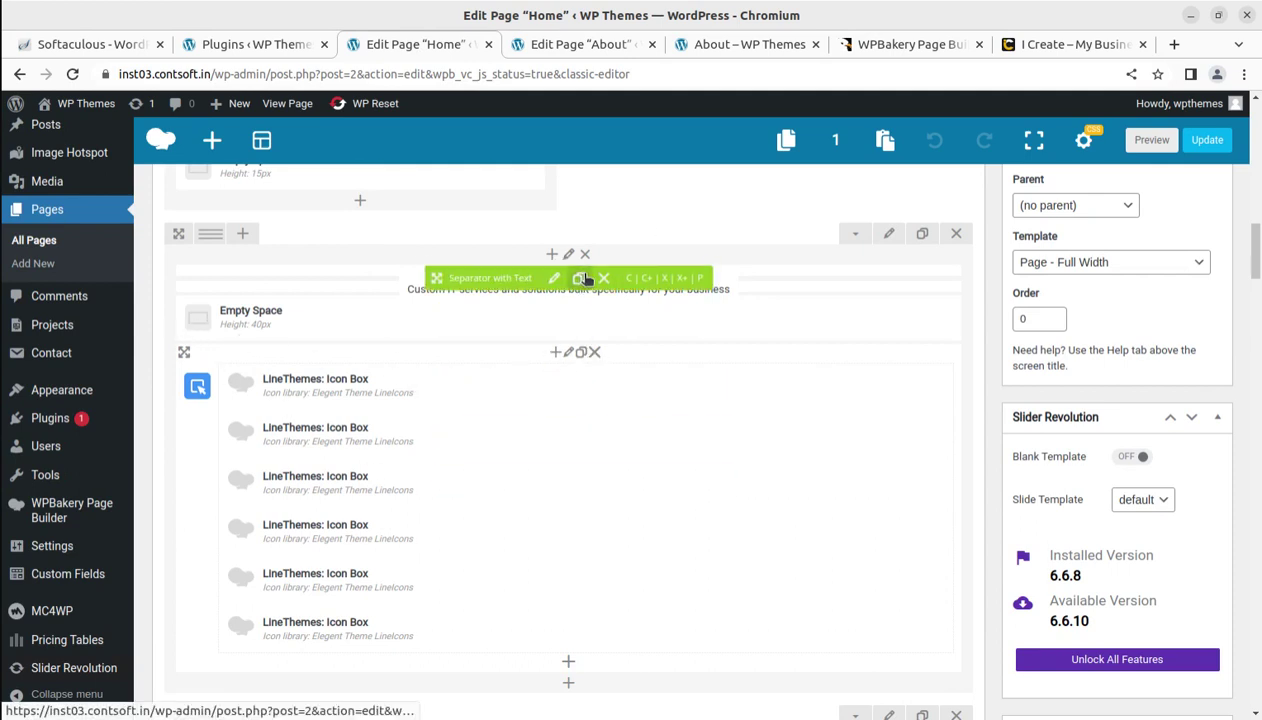
mouse_move(585, 255)
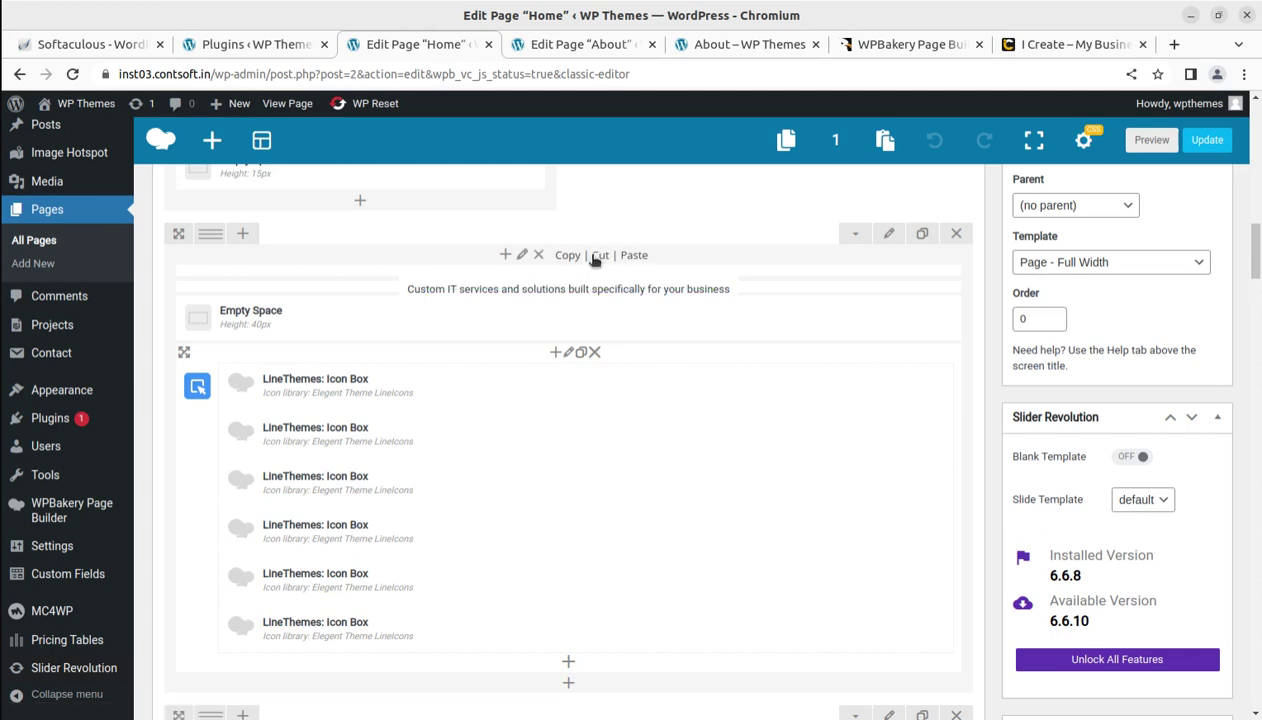
left_click(630, 257)
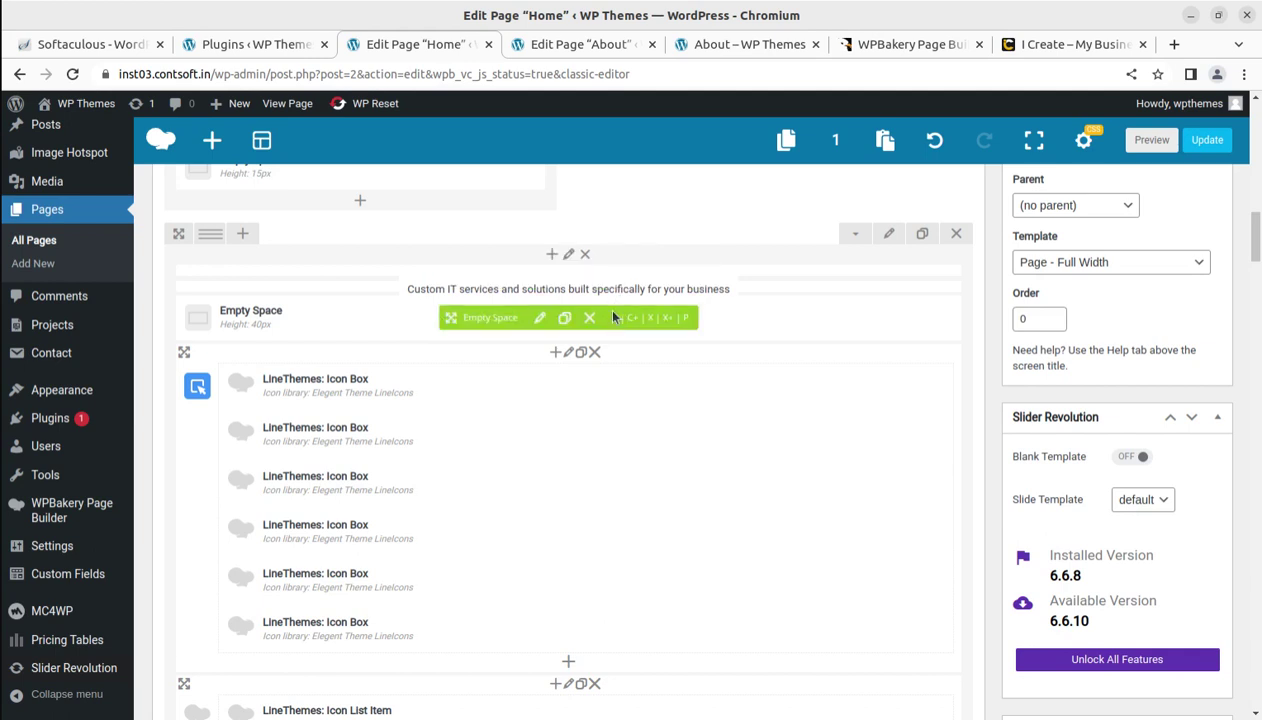
Step: Paste the three Icon List Items below the services tagline separator and preview the page
scroll(566, 358, "up", 4)
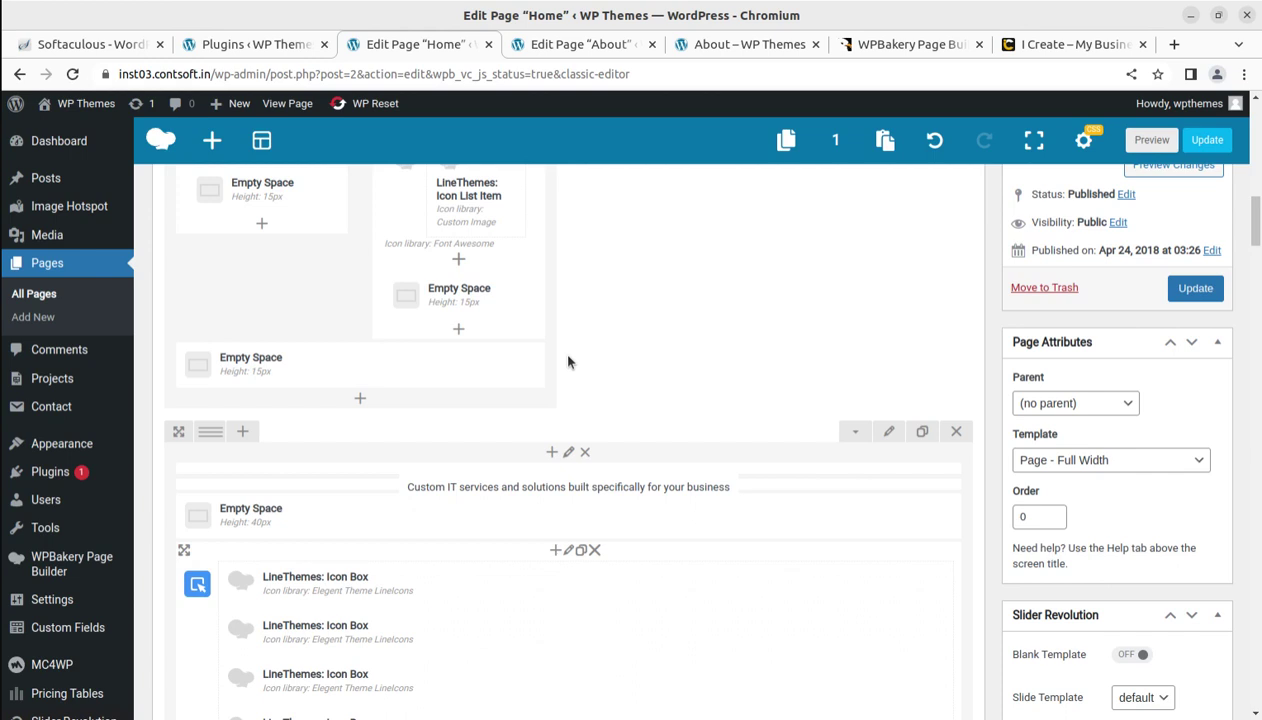
mouse_move(476, 357)
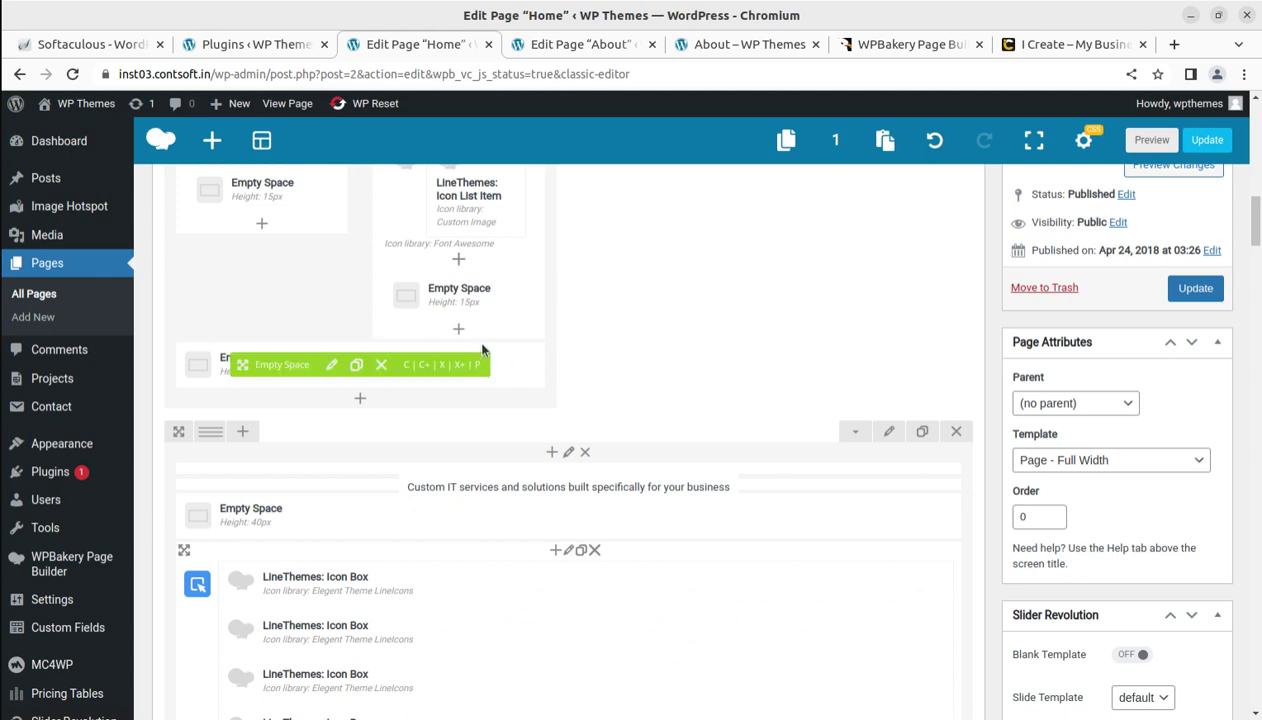
mouse_move(542, 458)
mouse_move(630, 465)
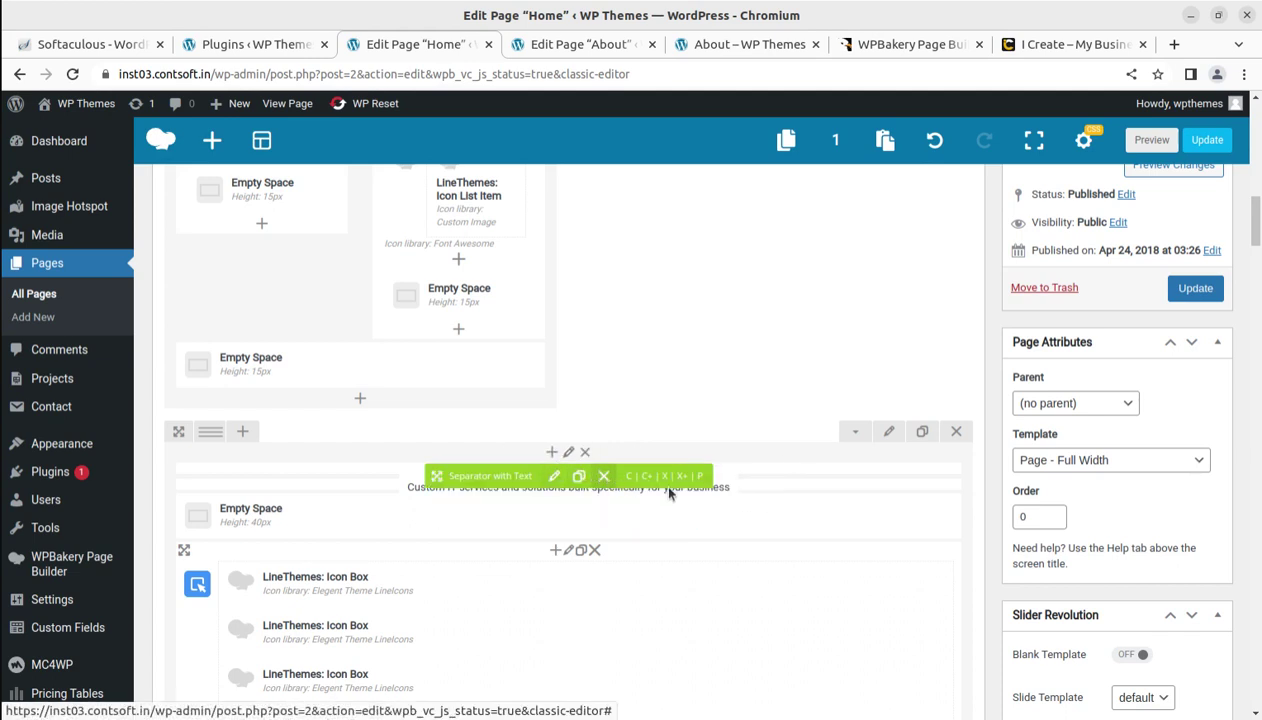
left_click(700, 477)
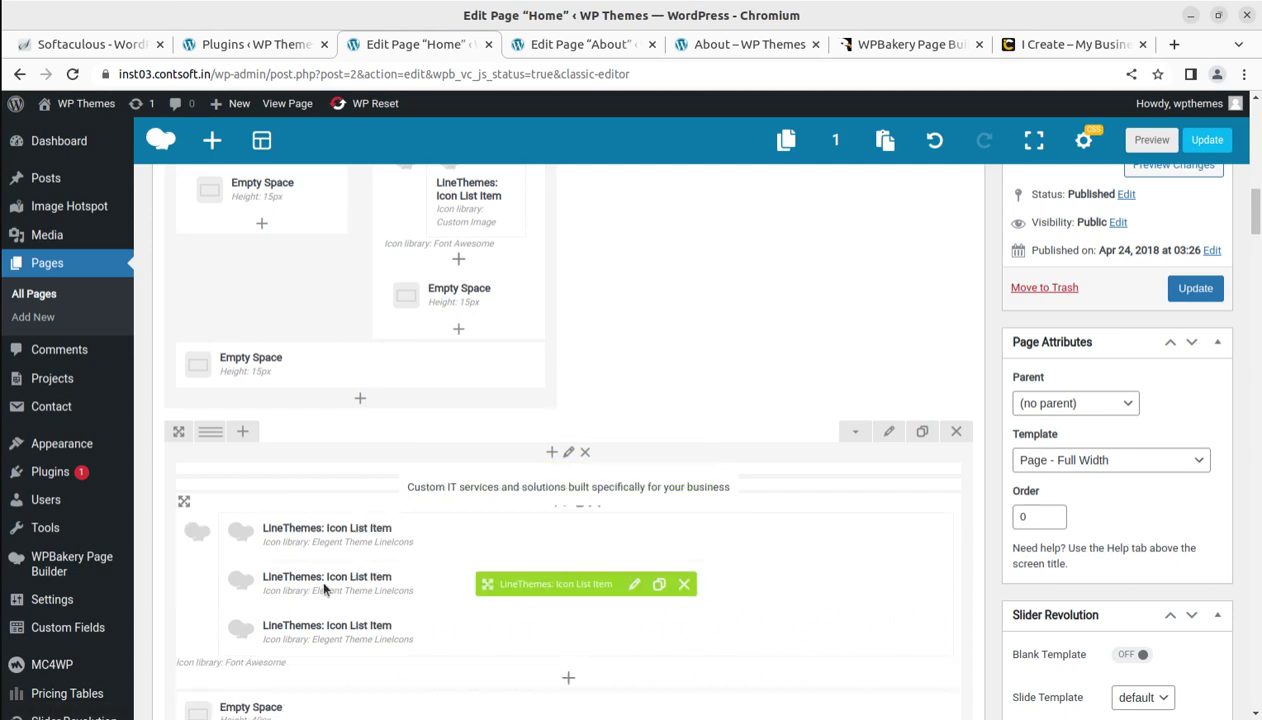
scroll(324, 591, "down", 4)
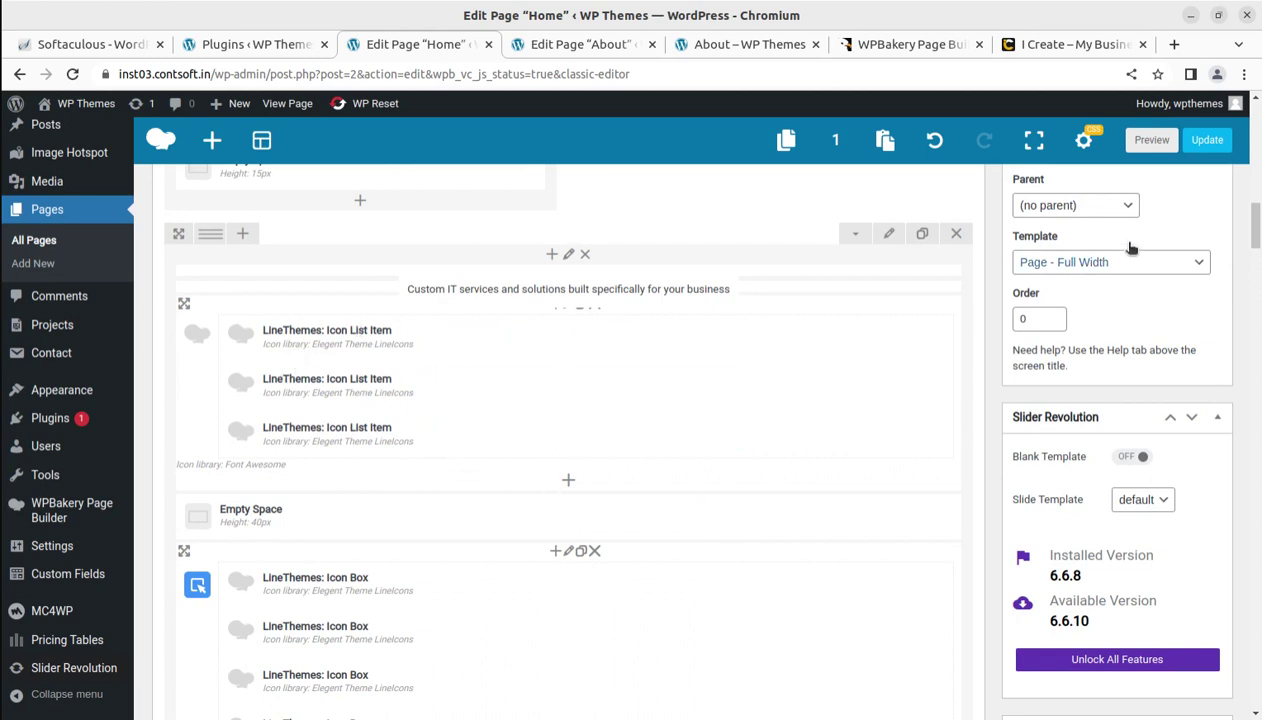
left_click(1145, 141)
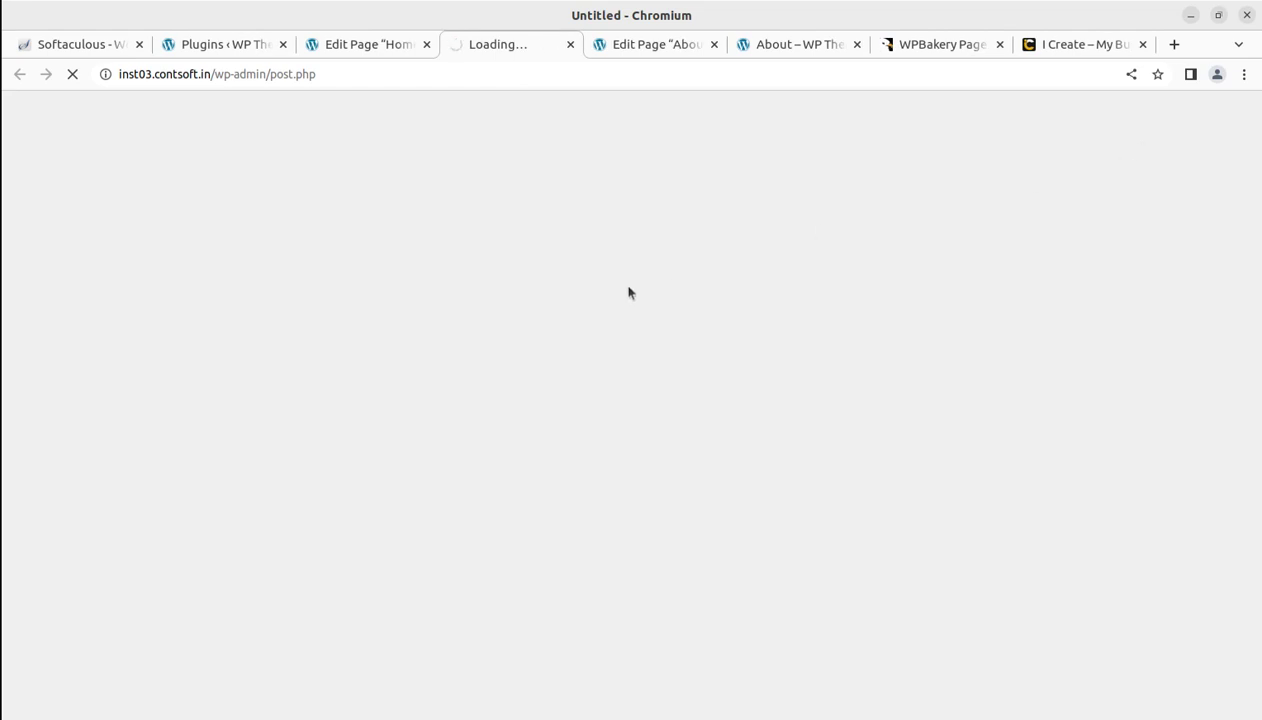
Step: Check the Our Mission, Our Values and Our Approach & Culture cards in the Home preview
scroll(649, 384, "down", 3)
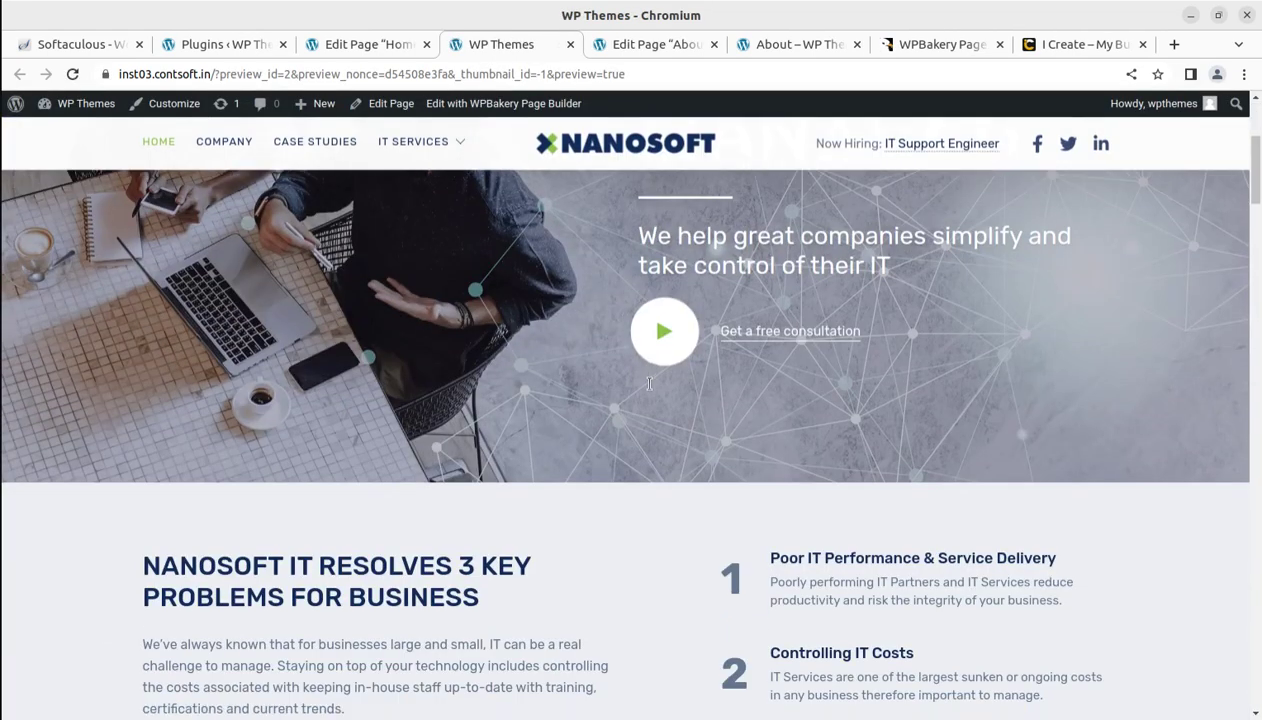
scroll(649, 384, "down", 5)
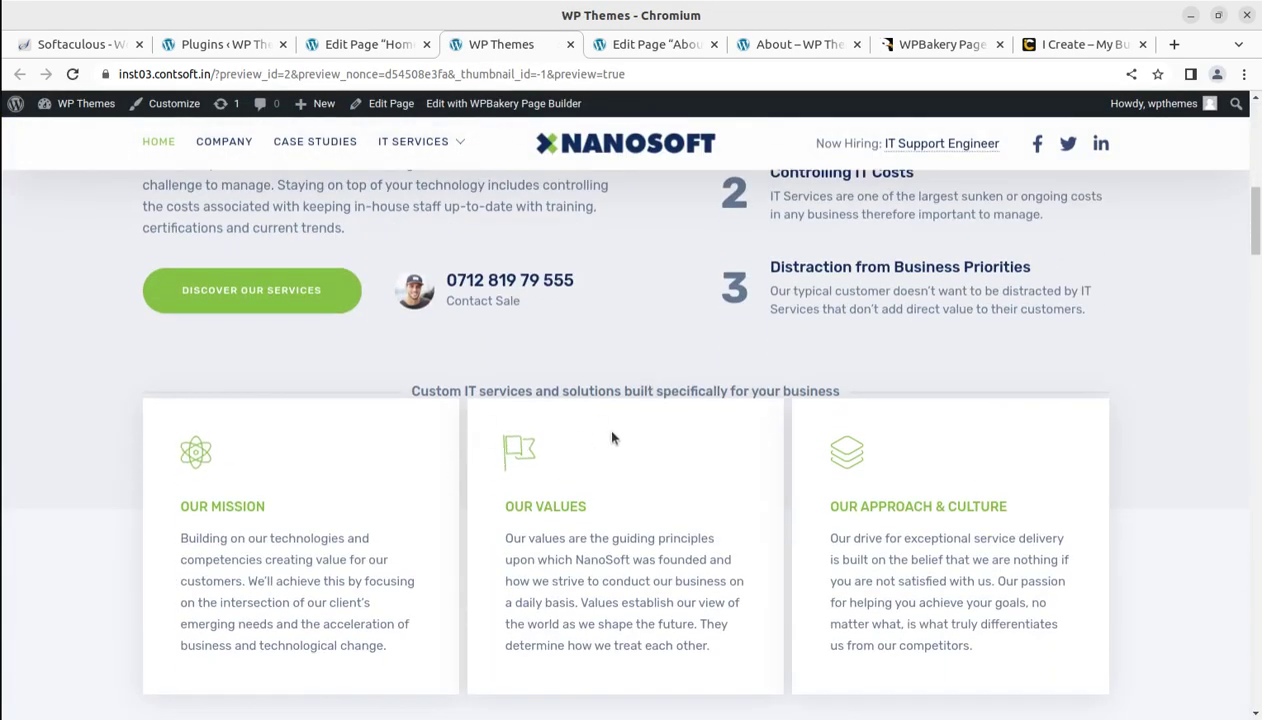
scroll(704, 430, "down", 2)
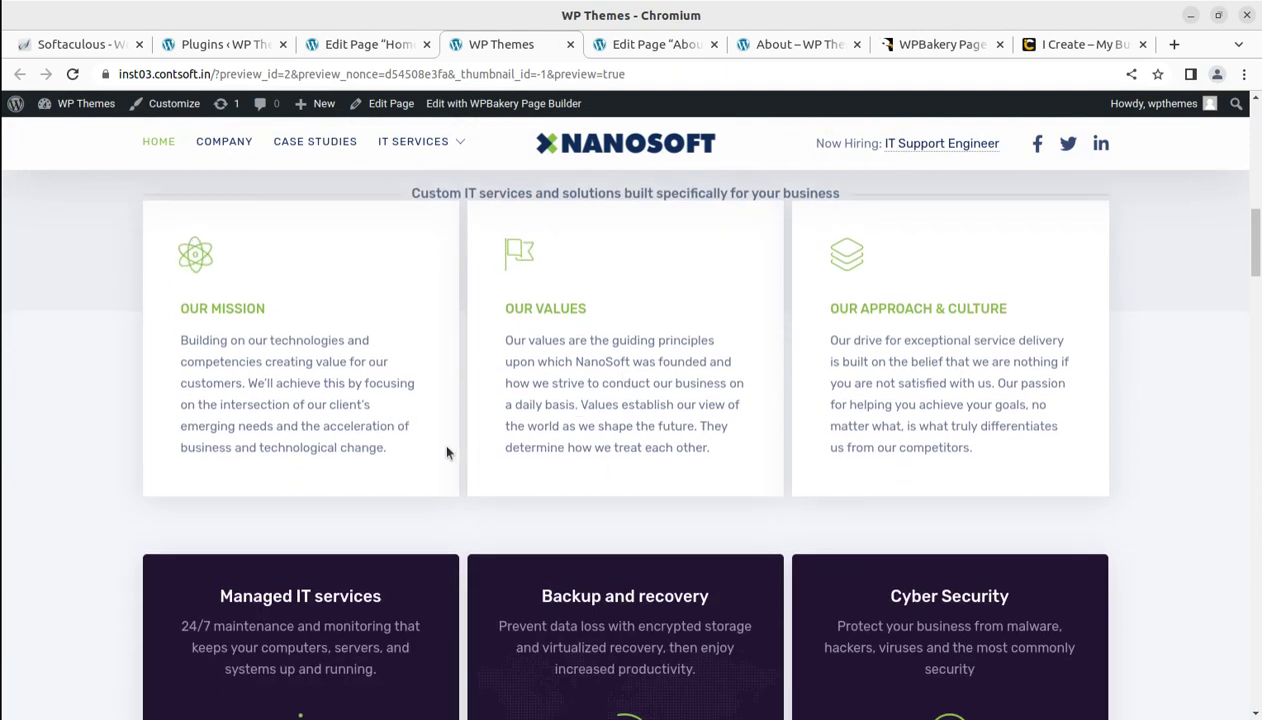
scroll(500, 450, "up", 1)
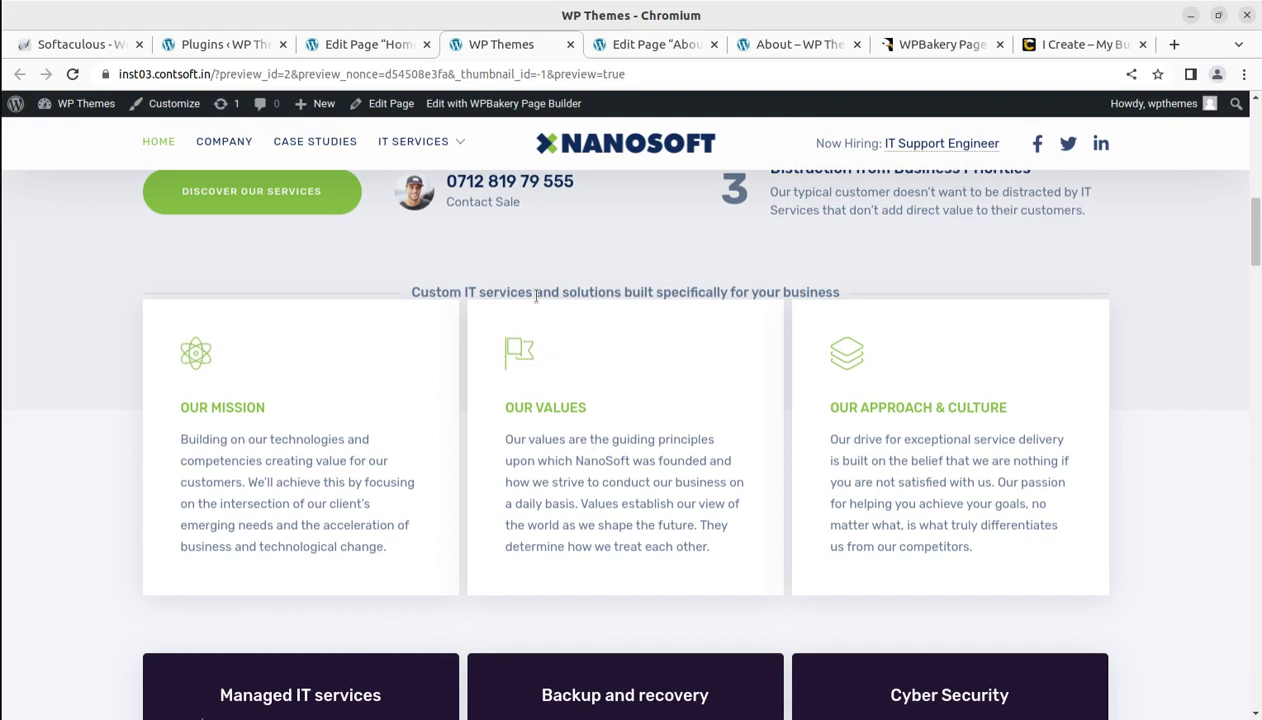
scroll(549, 443, "down", 2)
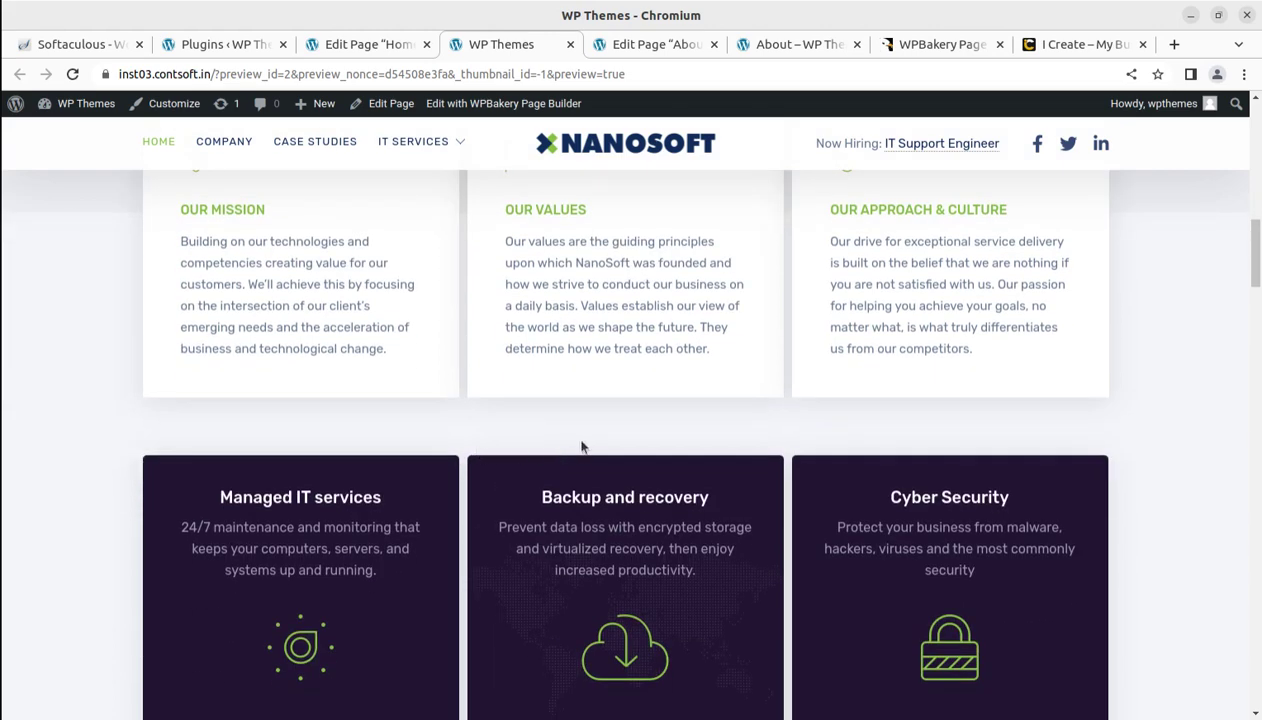
scroll(517, 332, "up", 3)
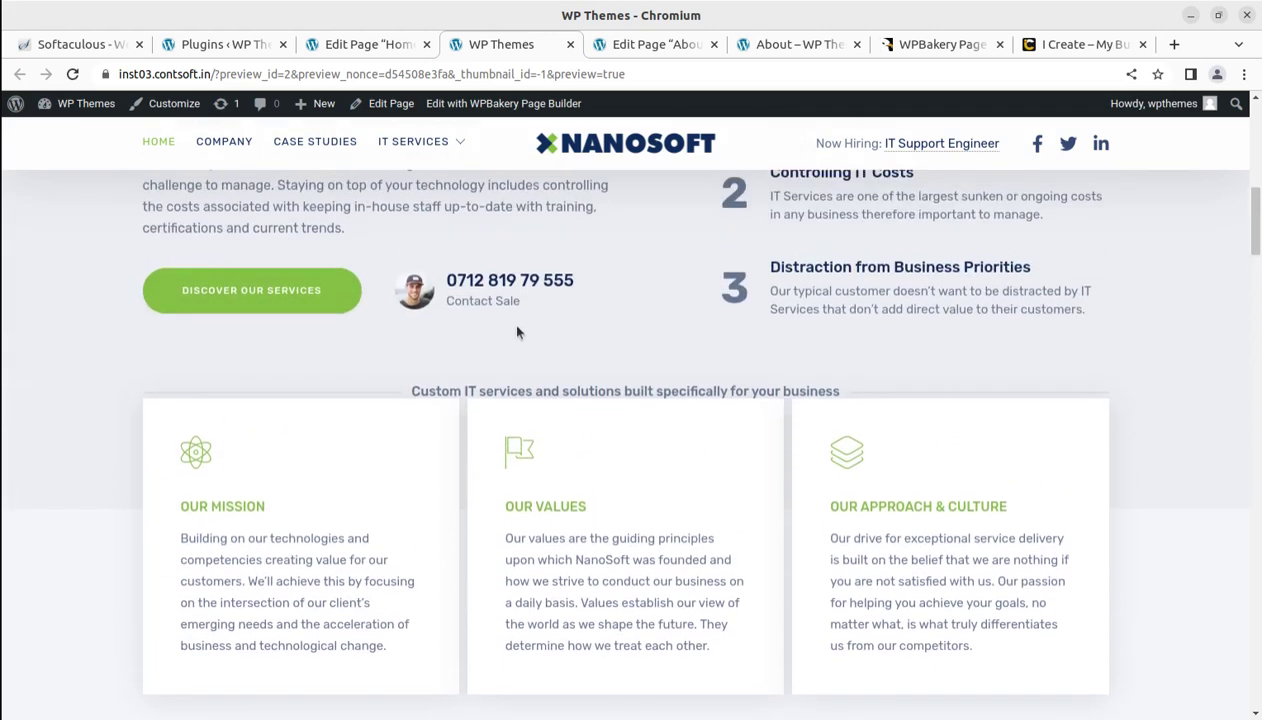
left_click(389, 44)
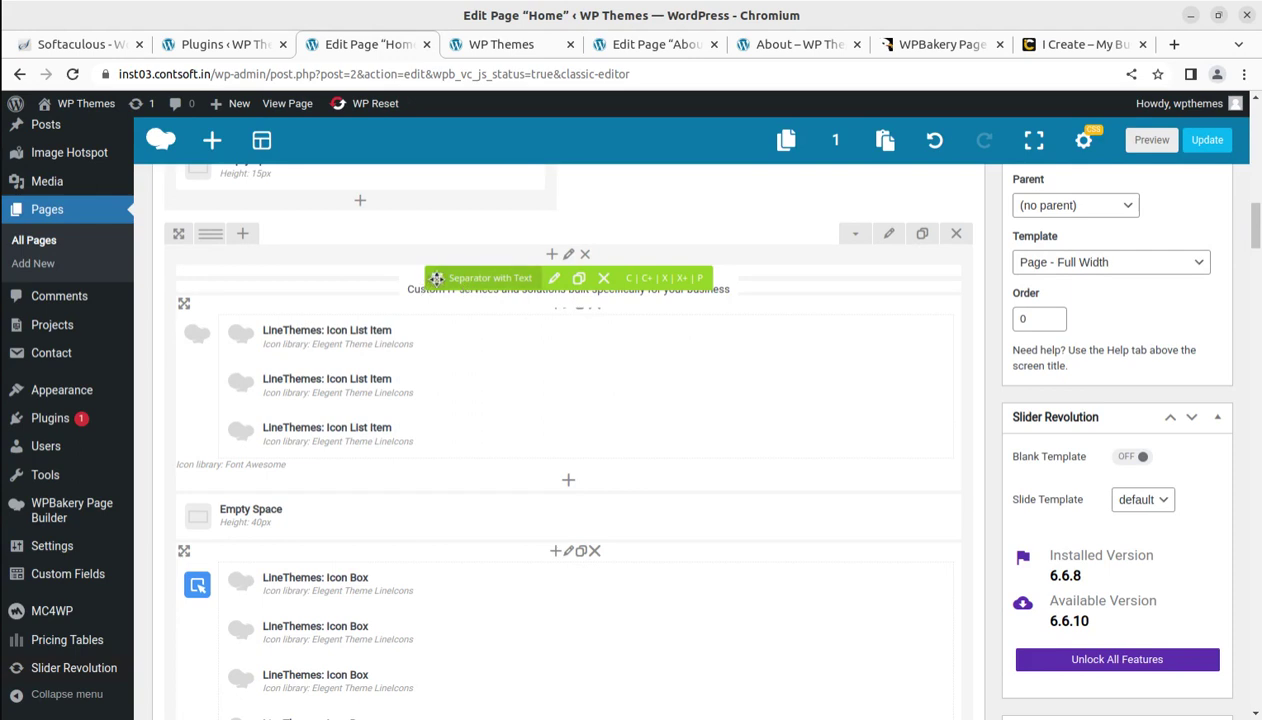
Step: Move the services Separator with Text below the icon-list row and preview the Home page
left_click_drag(436, 278, 552, 484)
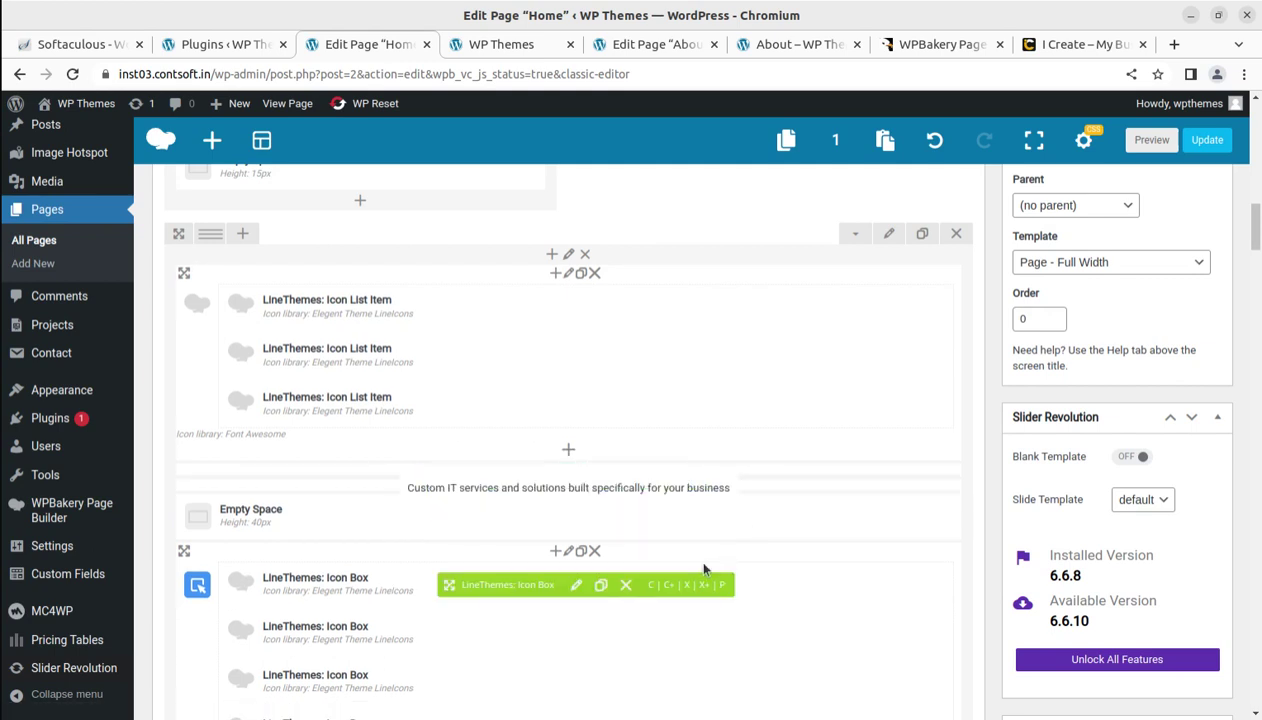
left_click(1151, 145)
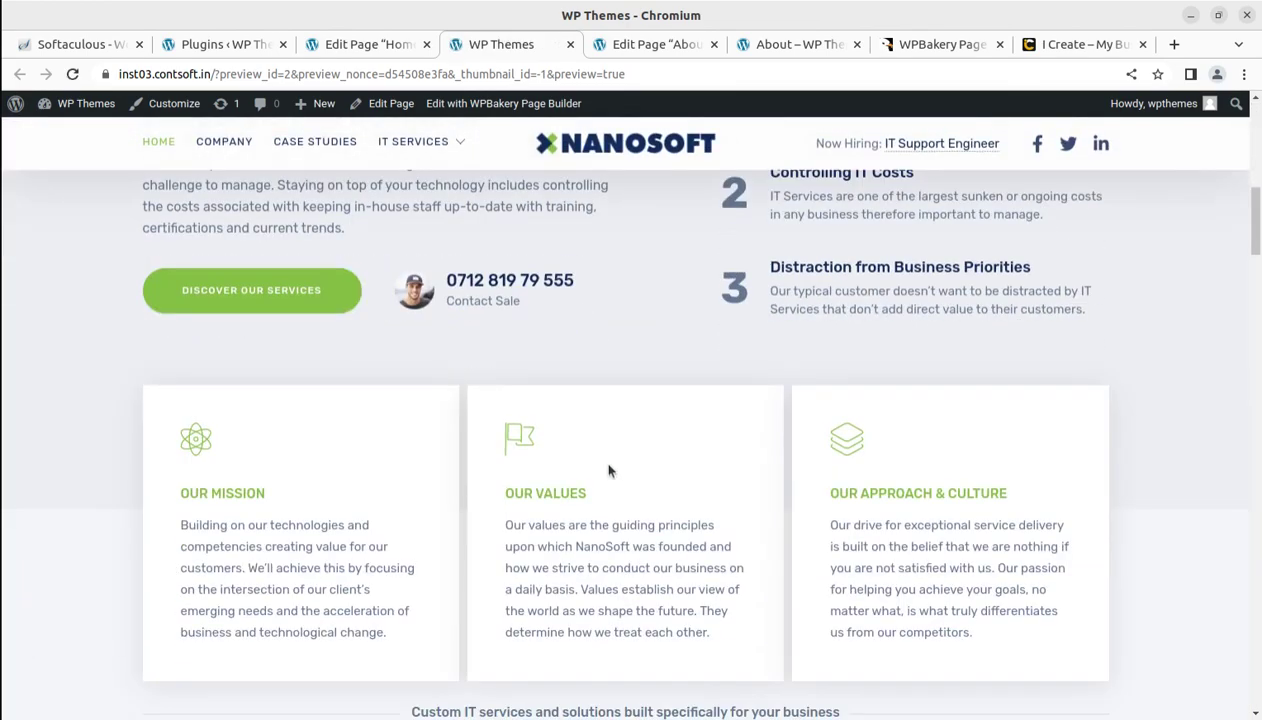
Step: Scroll through the Home preview to review the new card row above the tagline
scroll(910, 487, "down", 1)
scroll(910, 487, "down", 2)
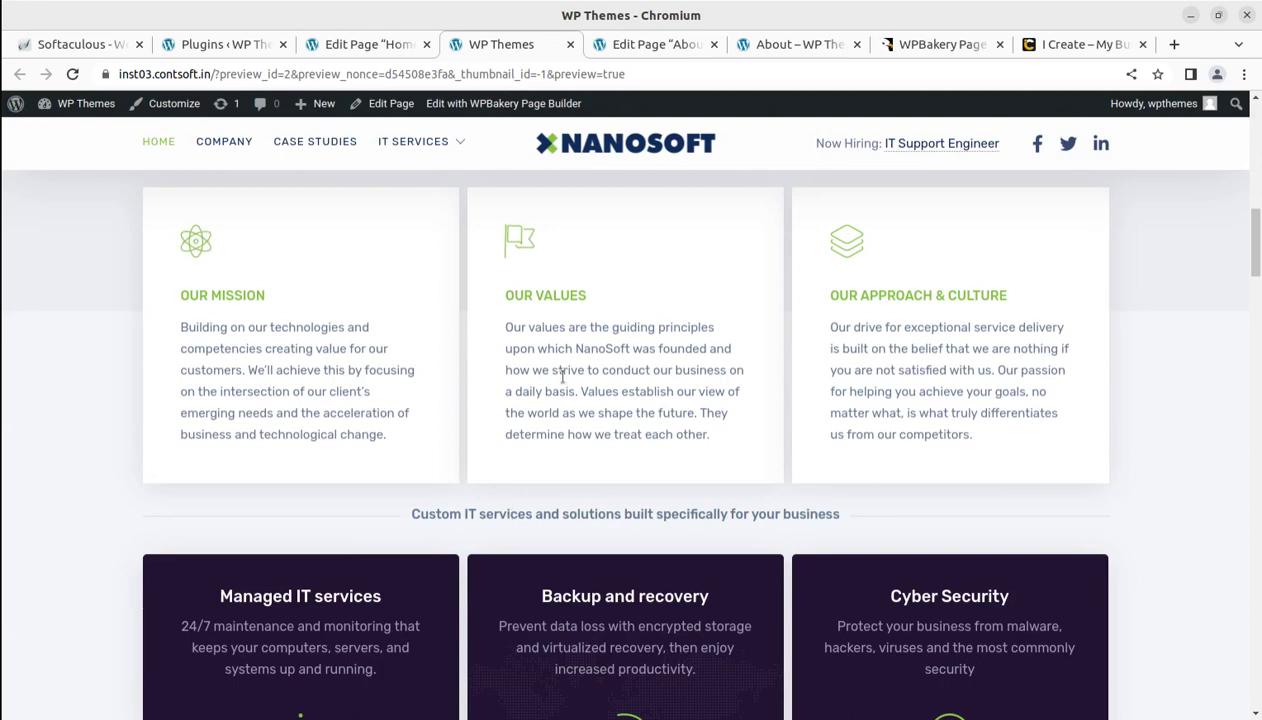
scroll(562, 378, "up", 2)
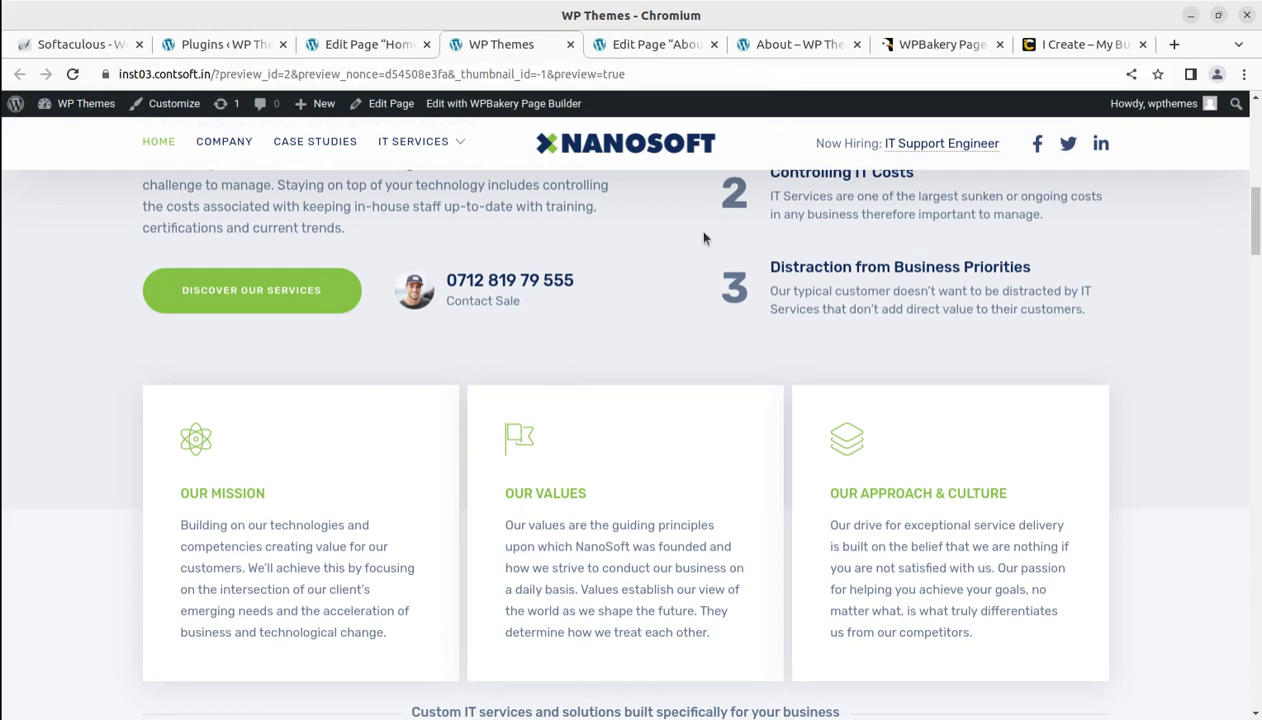
scroll(625, 545, "down", 3)
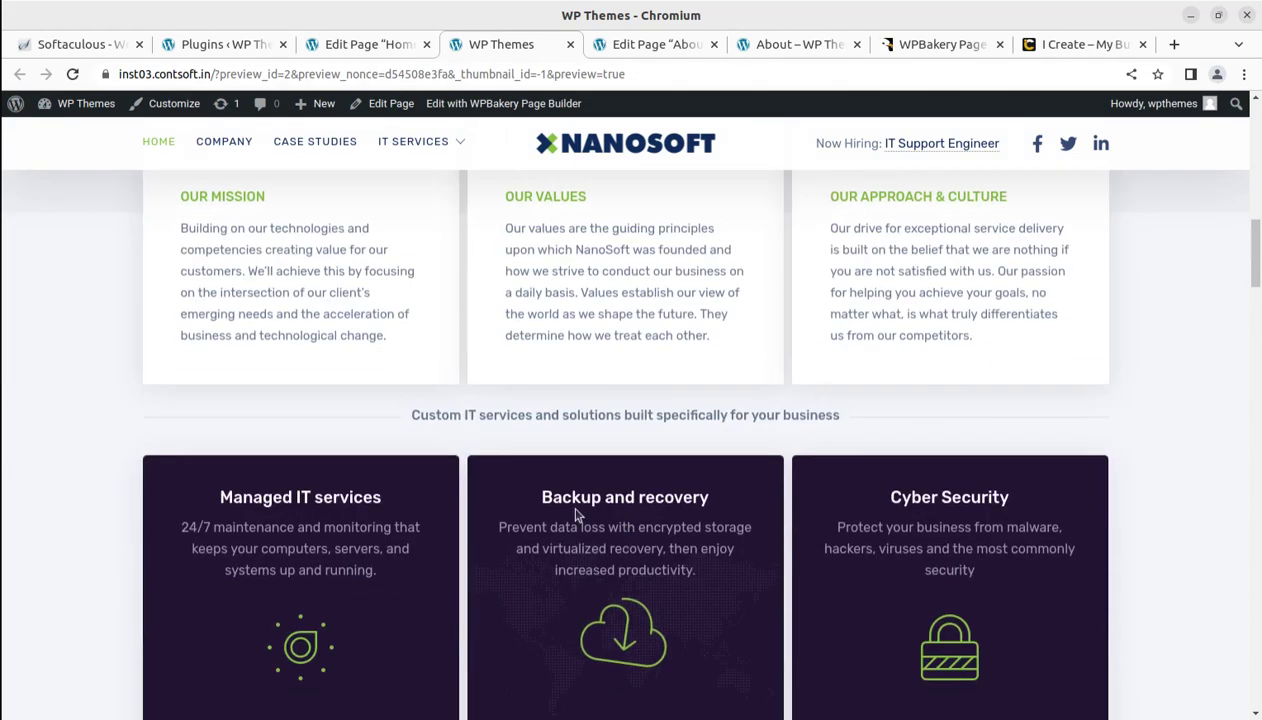
scroll(417, 357, "down", 2)
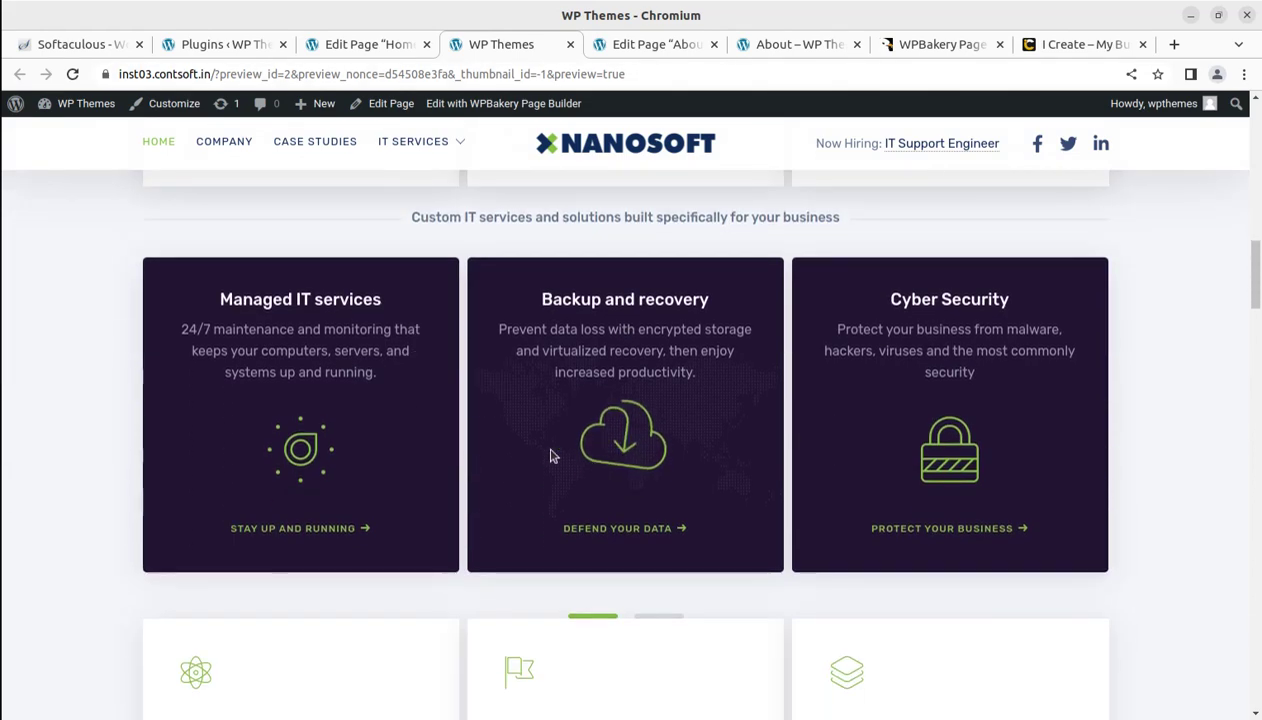
scroll(455, 405, "up", 3)
scroll(849, 530, "up", 4)
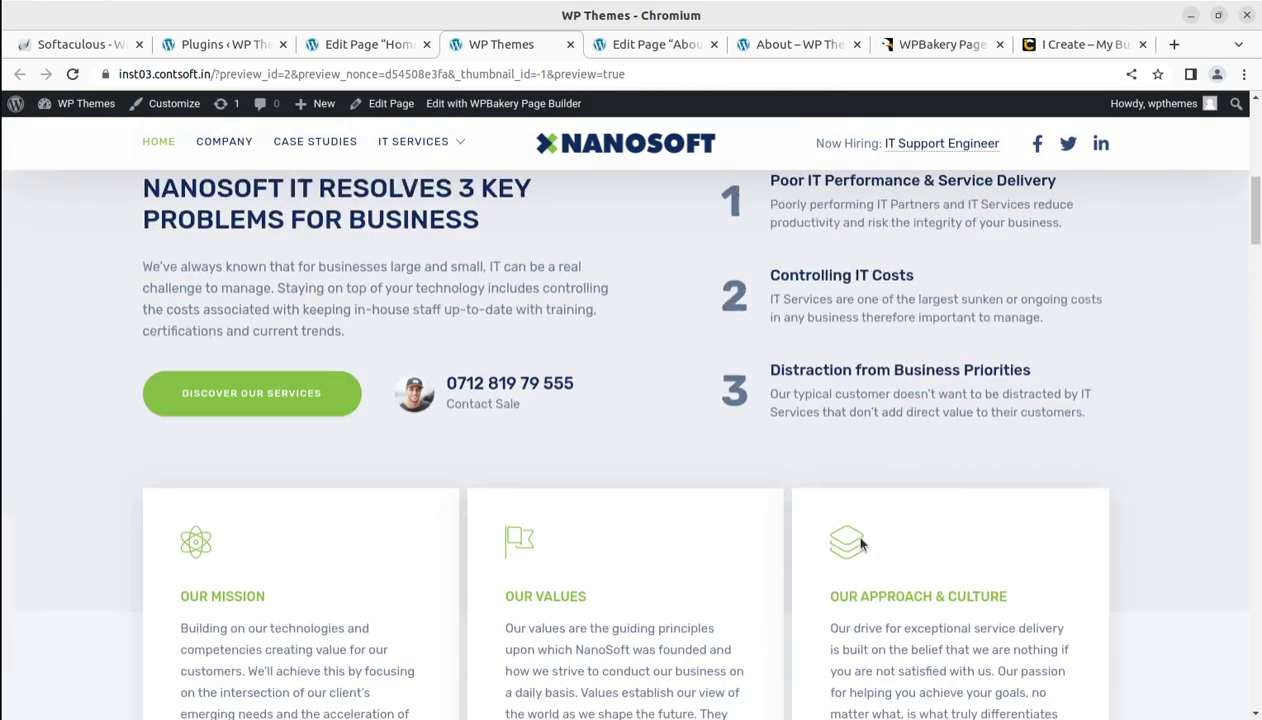
scroll(630, 540, "down", 2)
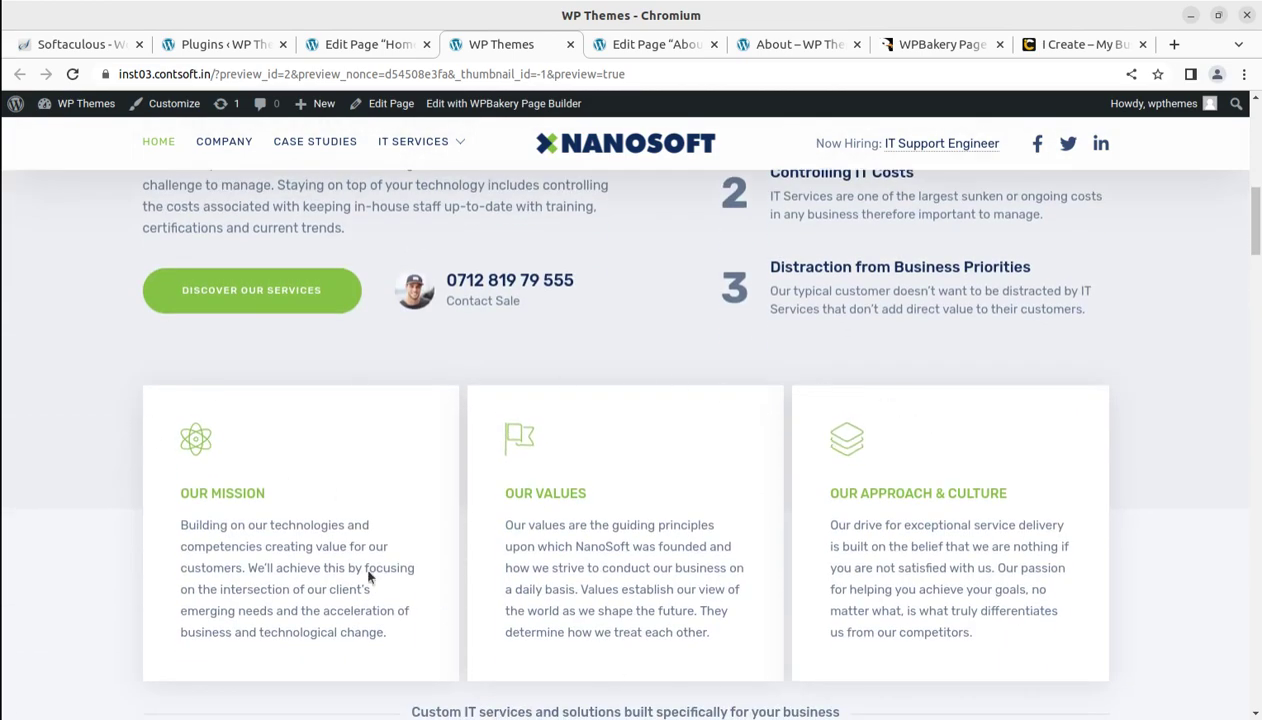
Step: Compare the Home card row against the live About page, dismissing the break notification
left_click(772, 46)
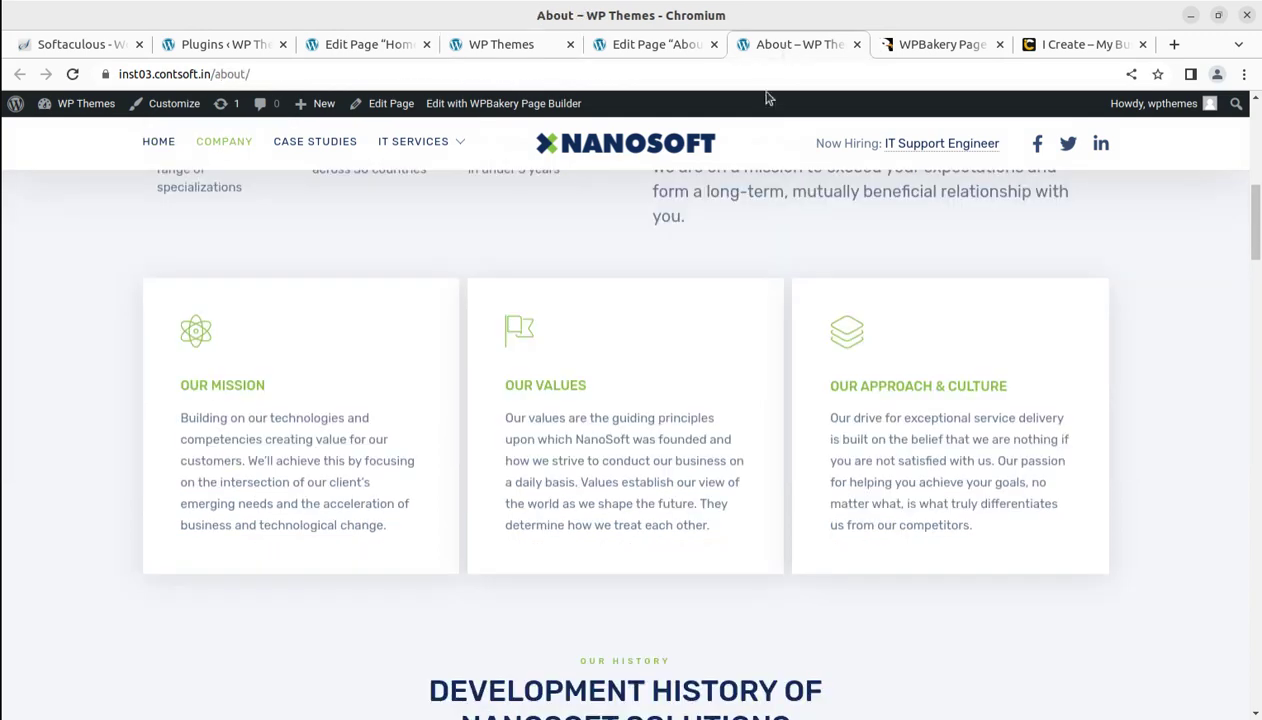
scroll(480, 340, "up", 2)
scroll(375, 425, "down", 2)
left_click(500, 44)
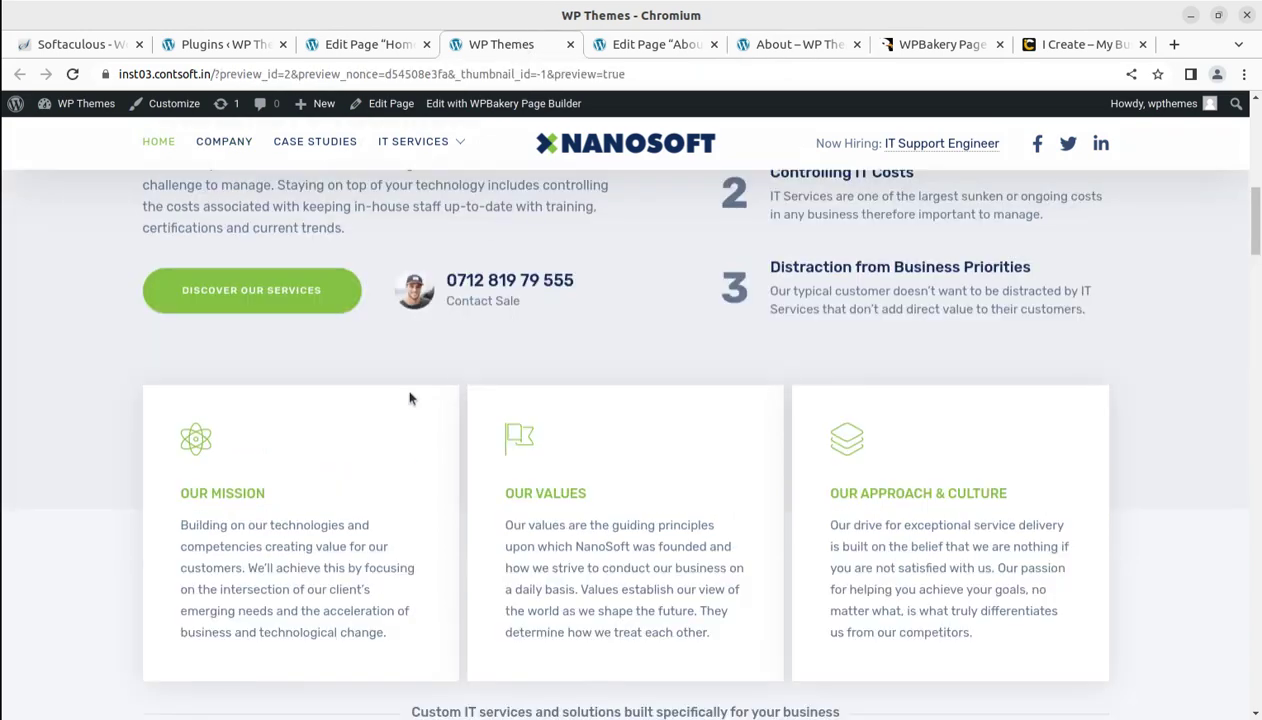
scroll(631, 473, "down", 2)
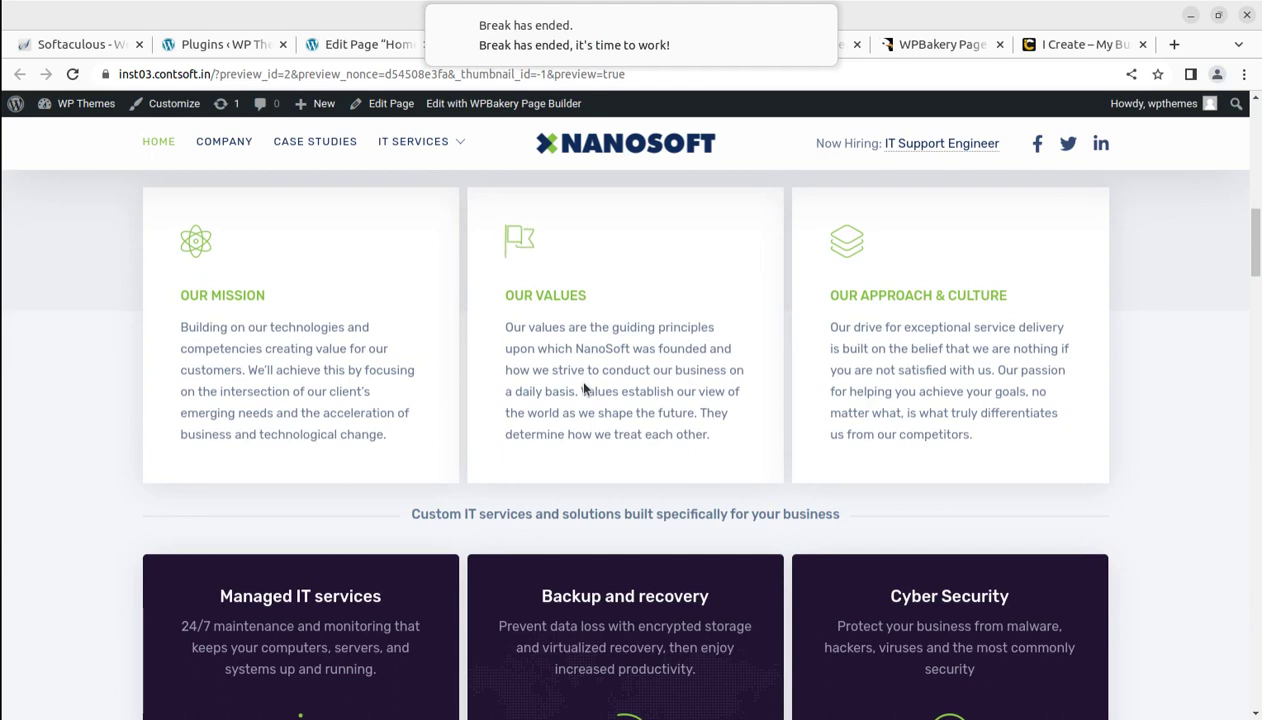
left_click(817, 21)
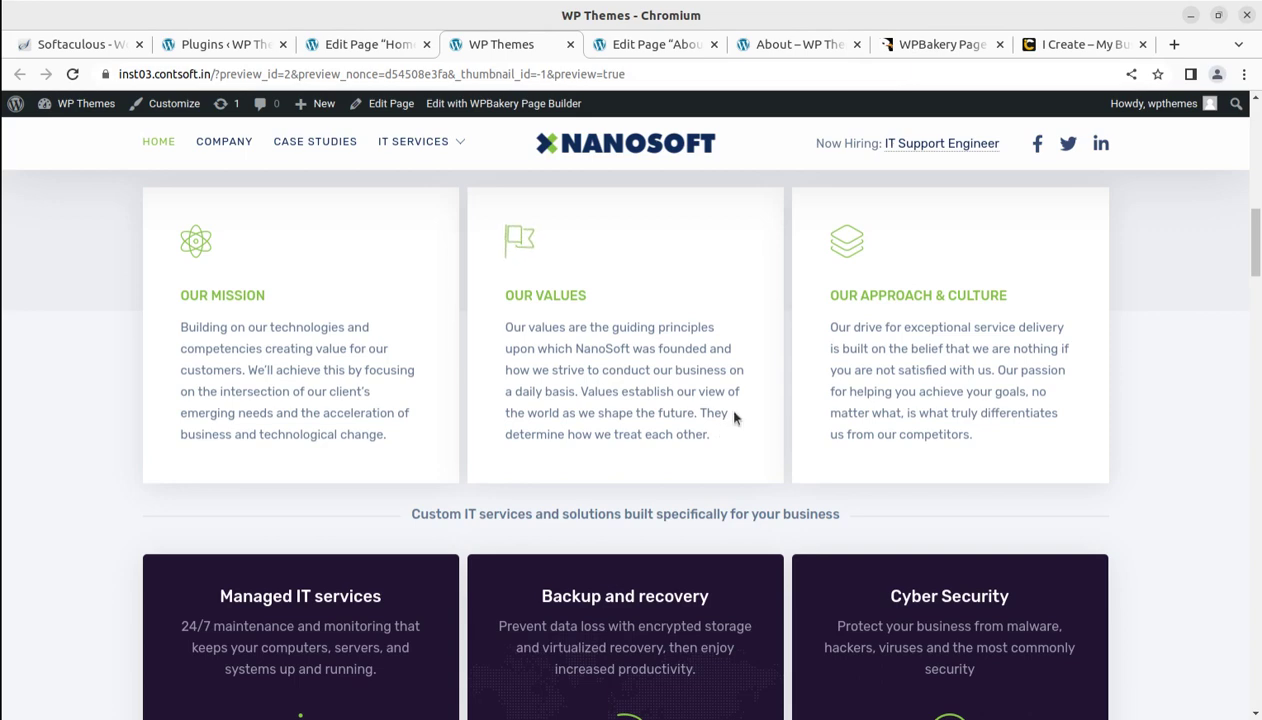
left_click(797, 45)
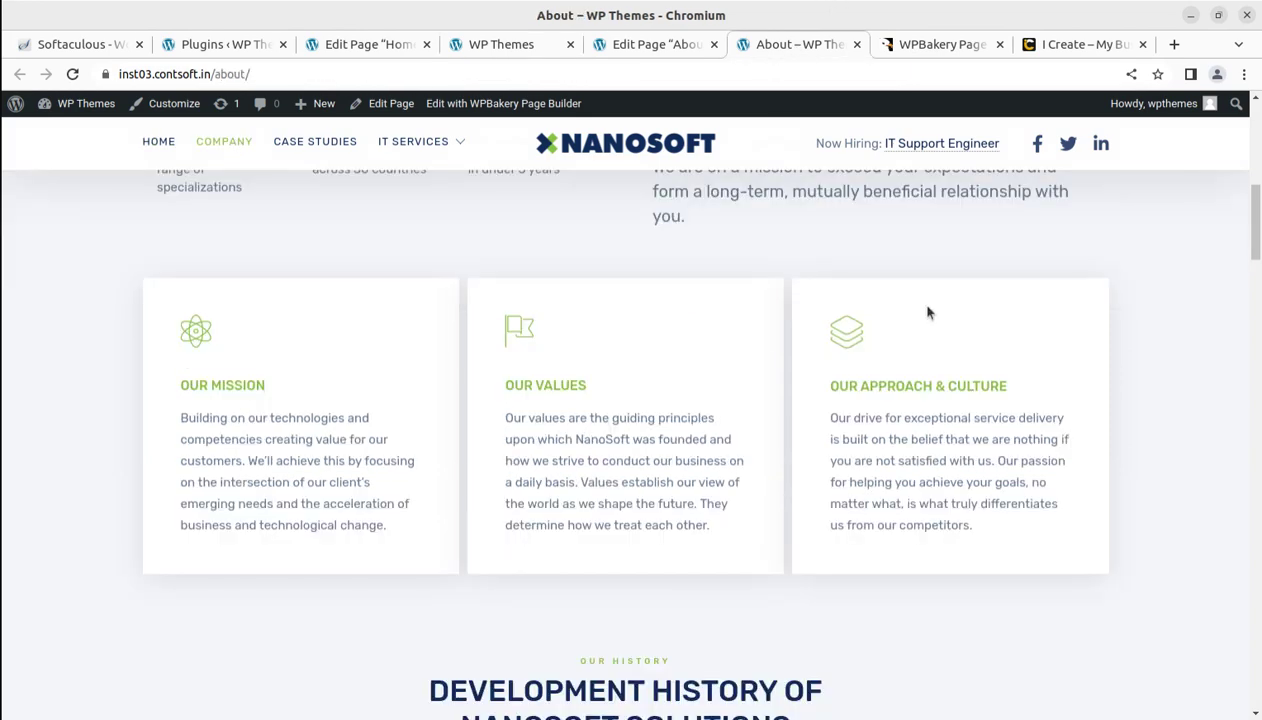
Step: Review the About page's builder rows, then go to the Clipboard add-on's CodeCanyon page
left_click(610, 45)
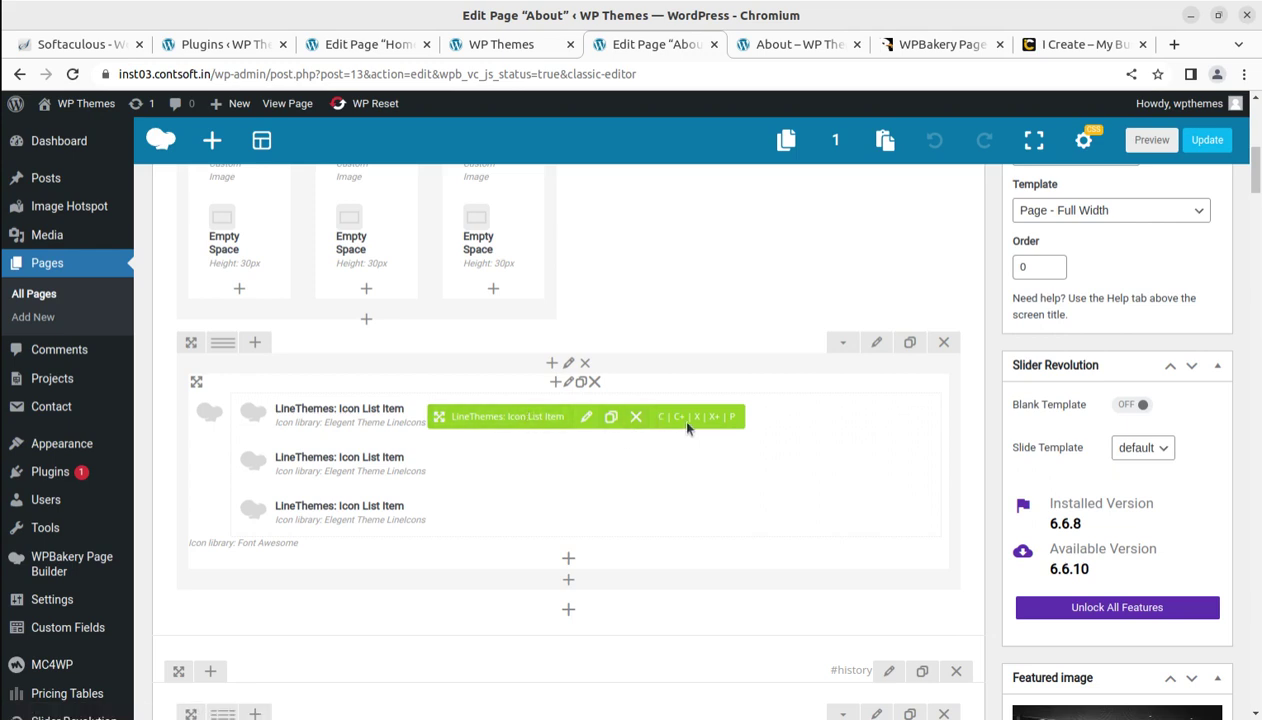
scroll(750, 490, "down", 2)
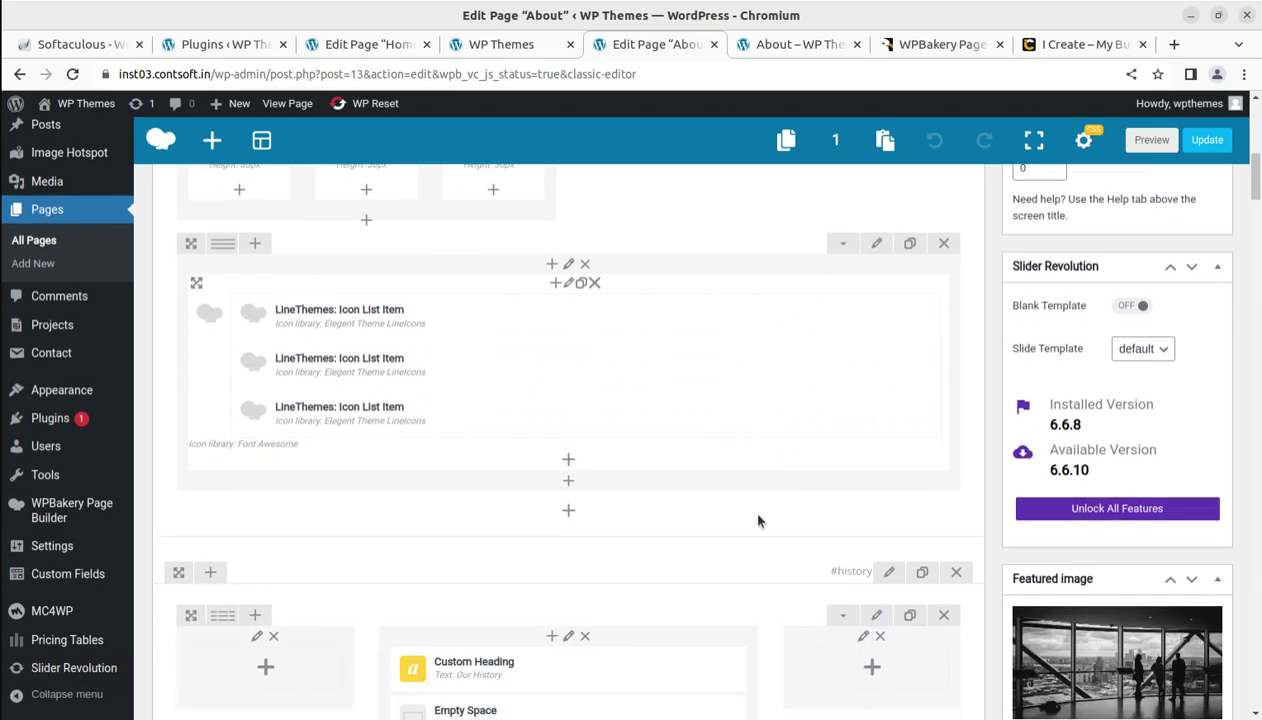
scroll(546, 340, "up", 4)
mouse_move(563, 462)
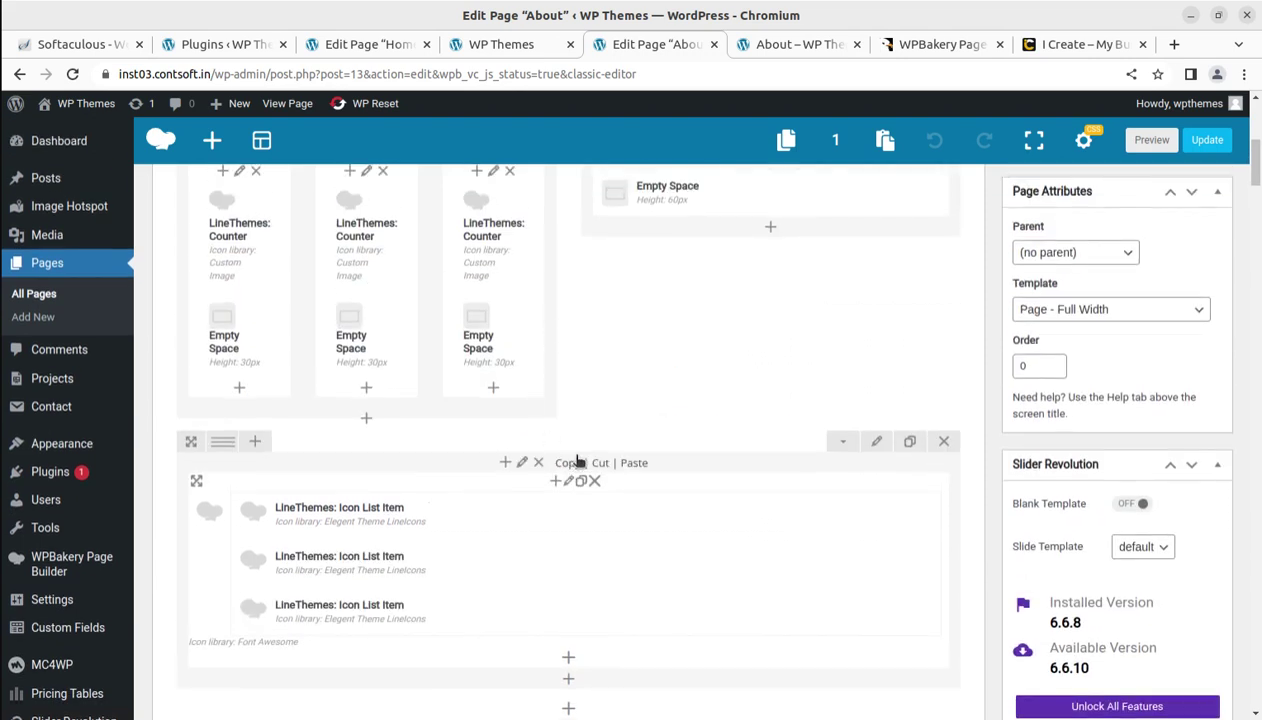
scroll(580, 452, "up", 4)
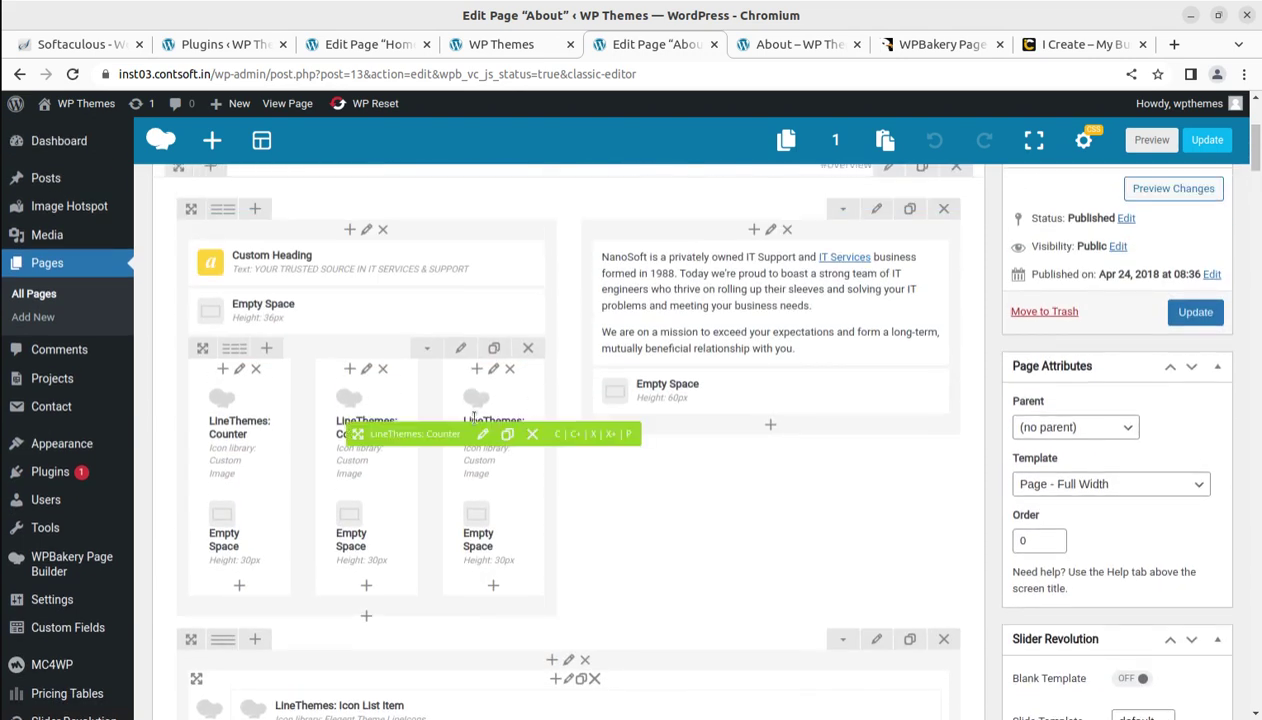
scroll(527, 343, "up", 2)
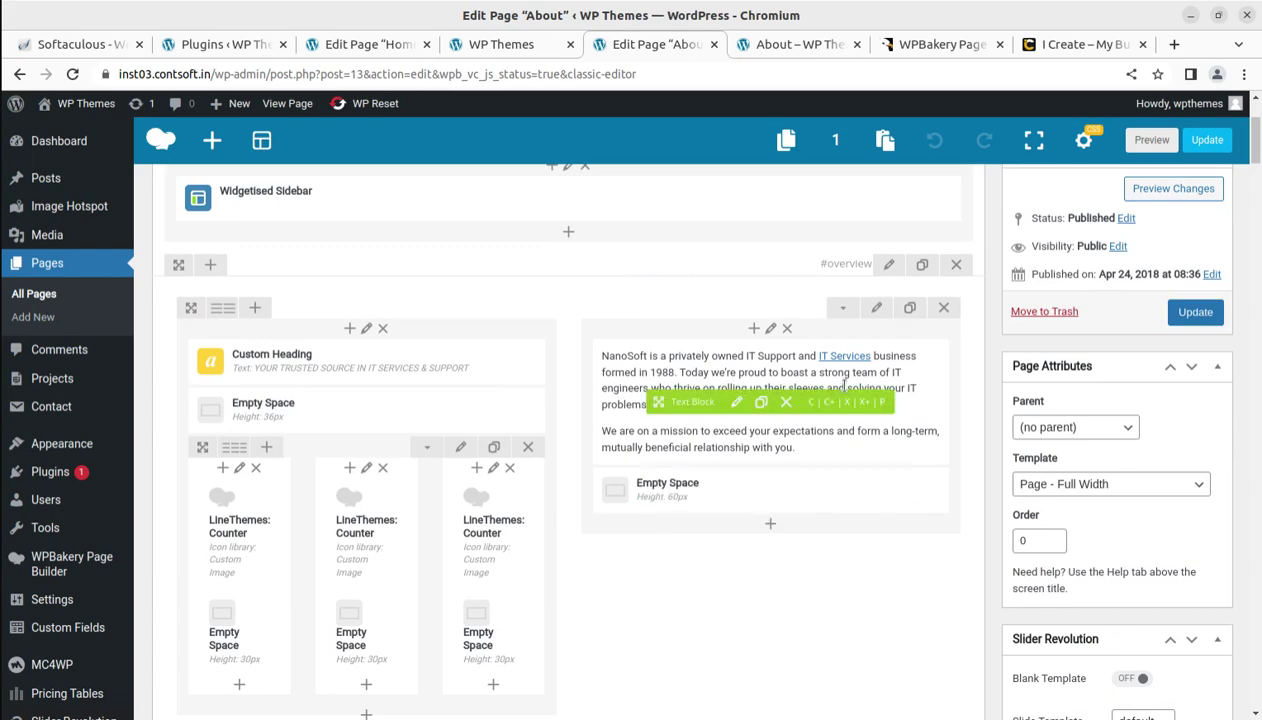
left_click(925, 46)
scroll(738, 273, "up", 5)
left_click_drag(210, 269, 598, 275)
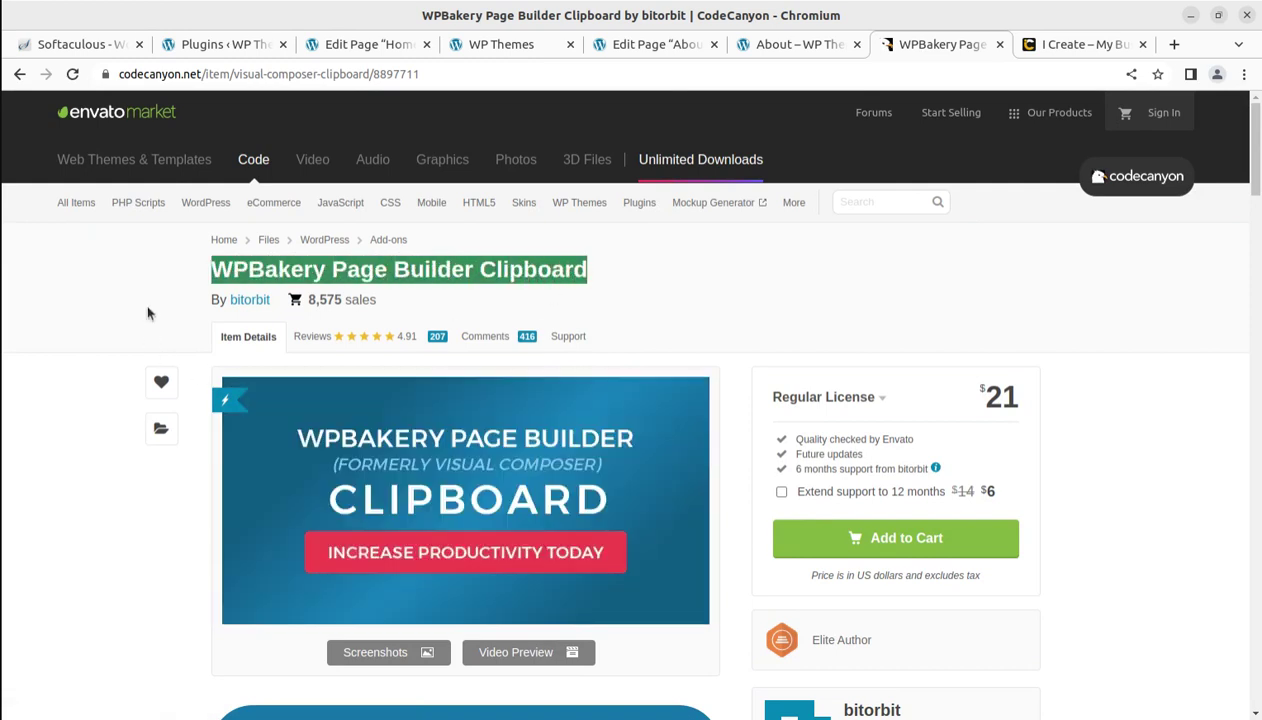
left_click_drag(1012, 400, 983, 402)
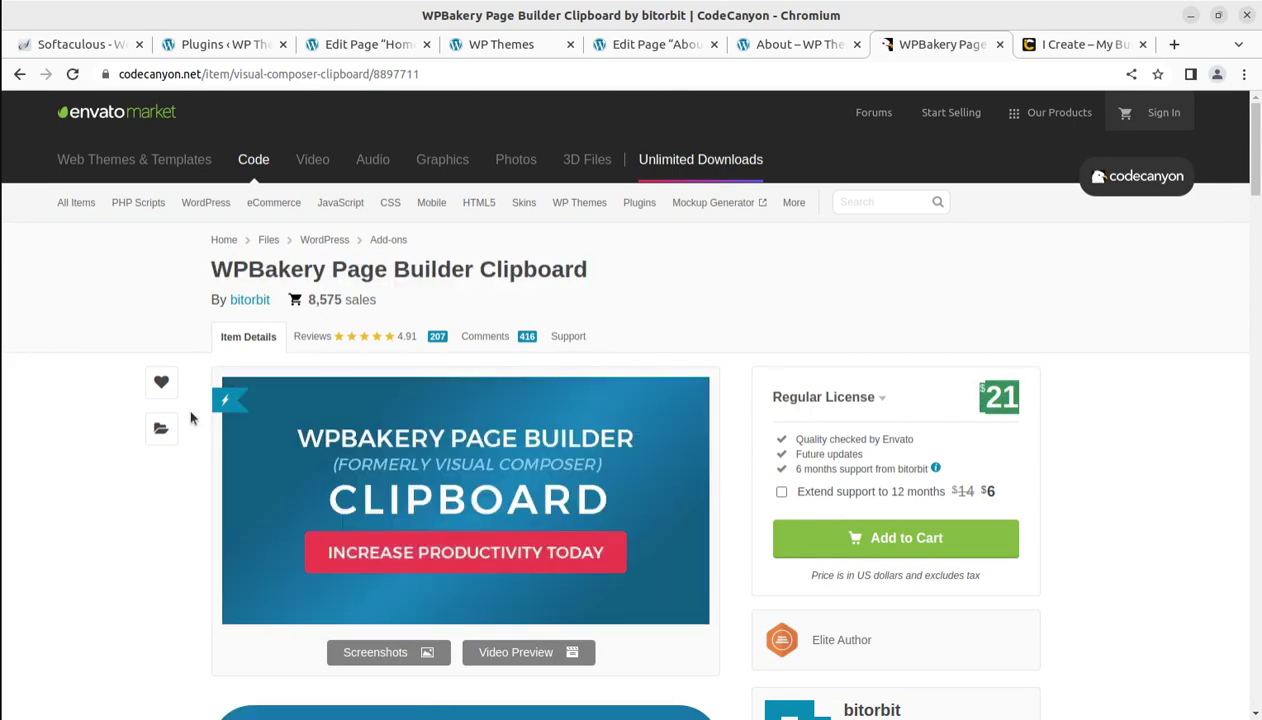
scroll(192, 415, "down", 2)
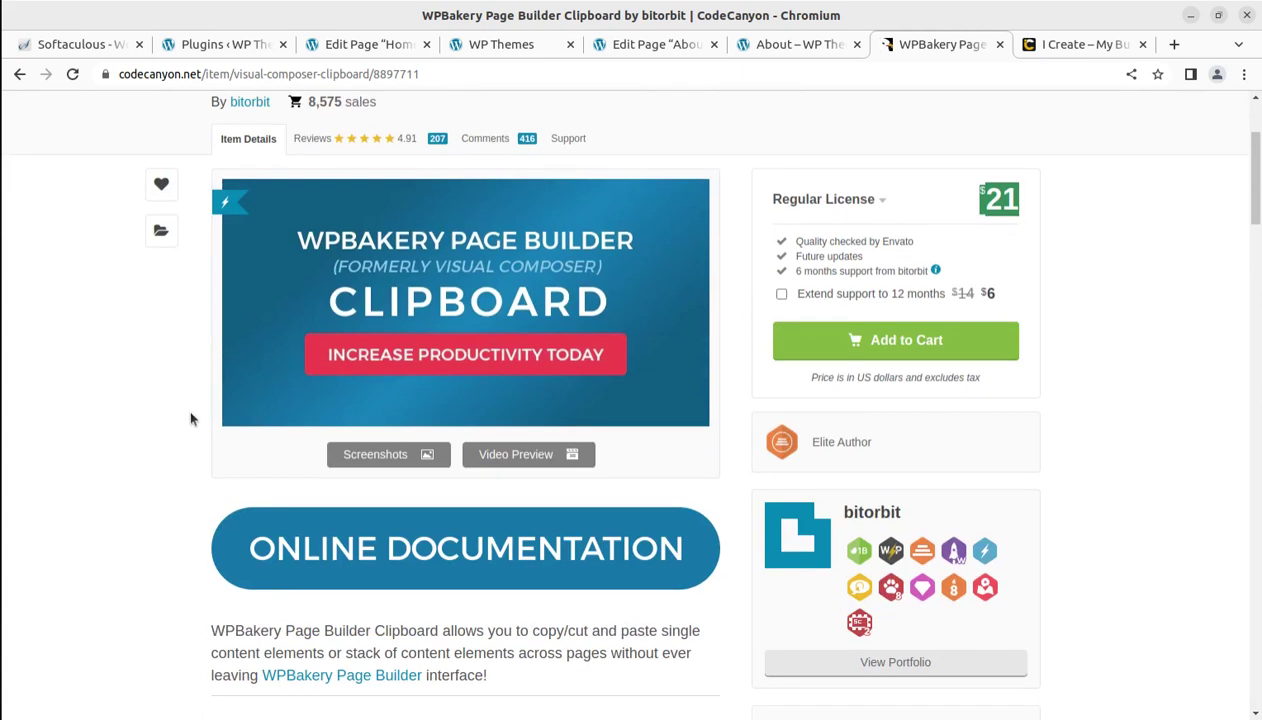
scroll(190, 419, "down", 2)
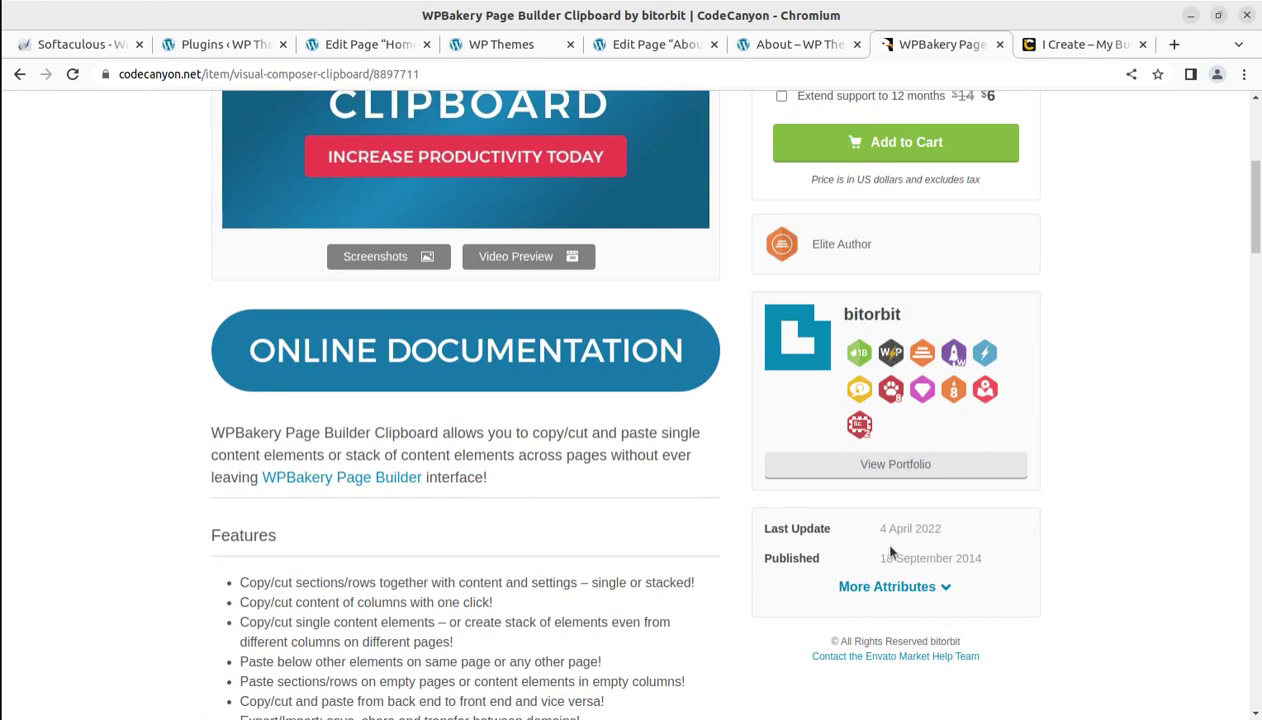
scroll(645, 605, "down", 1)
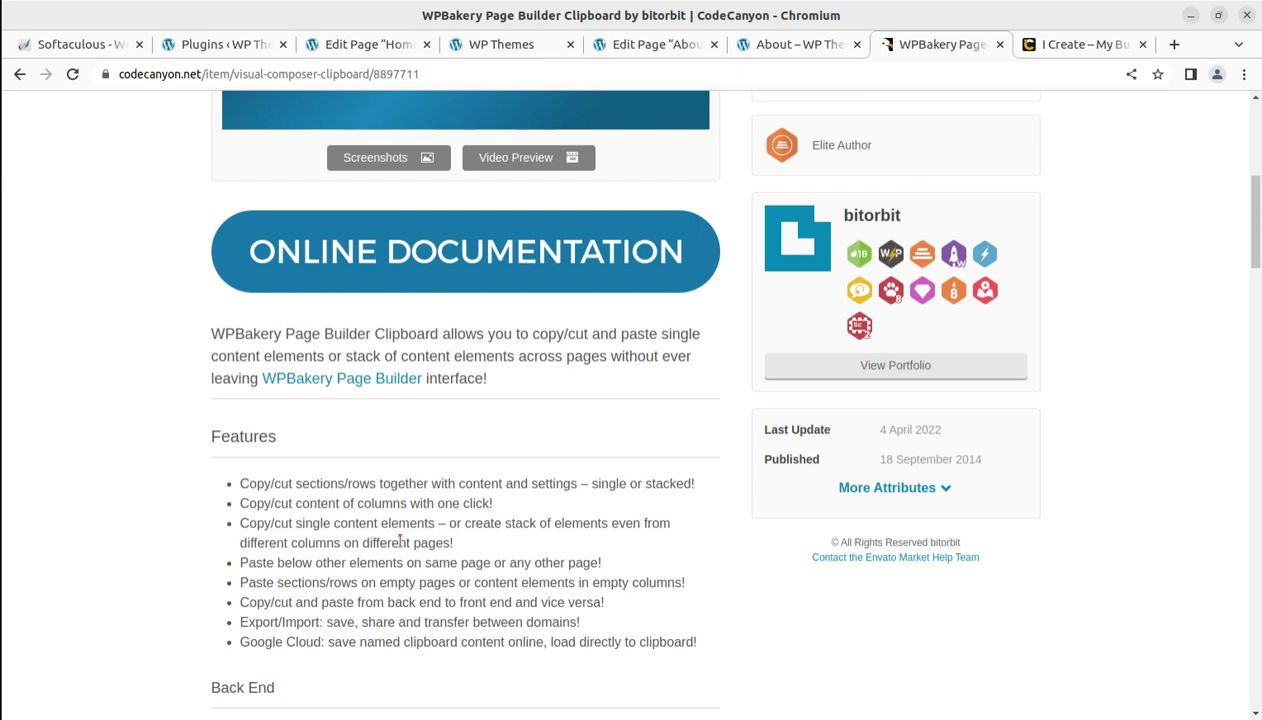
scroll(451, 549, "down", 4)
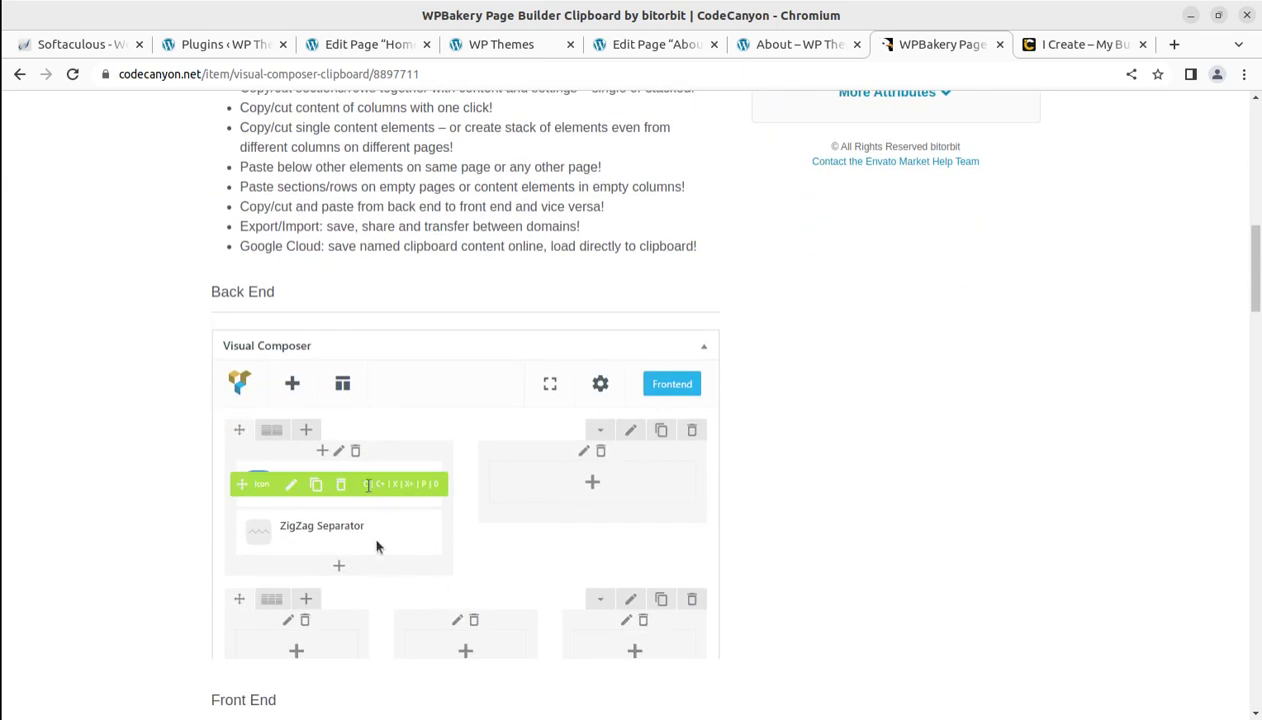
scroll(369, 294, "down", 2)
left_click(369, 294)
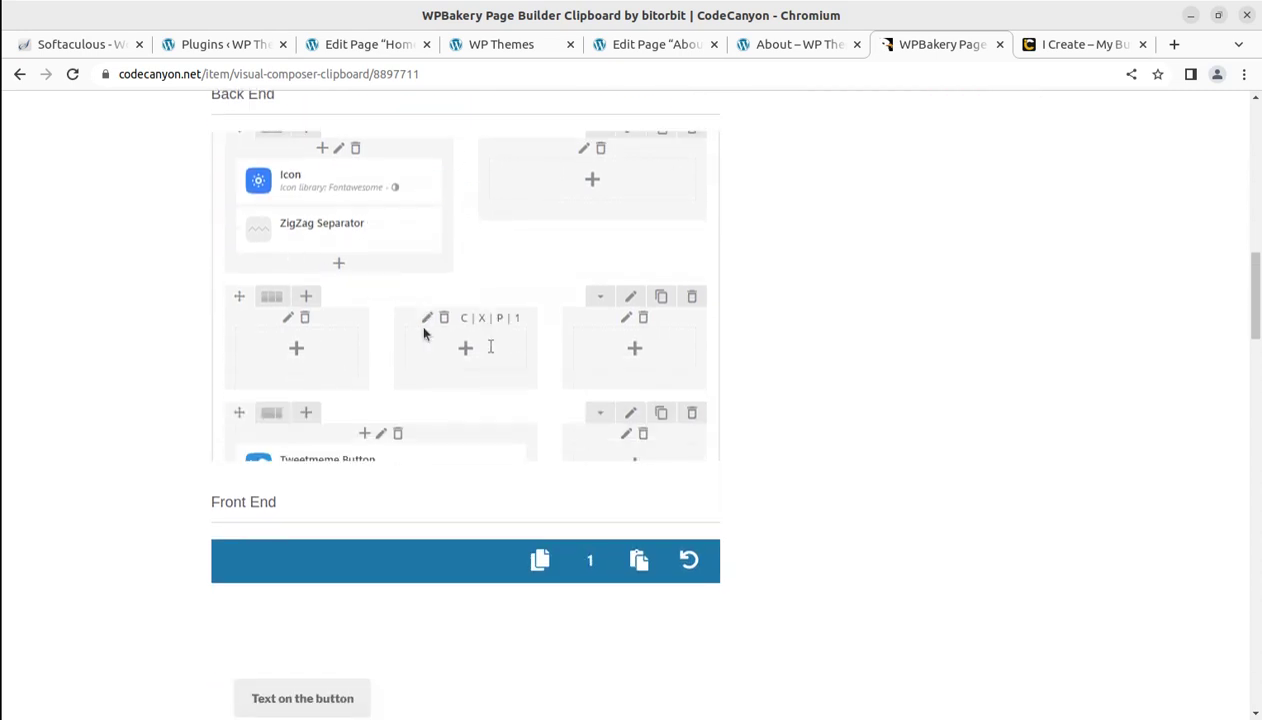
scroll(500, 420, "down", 2)
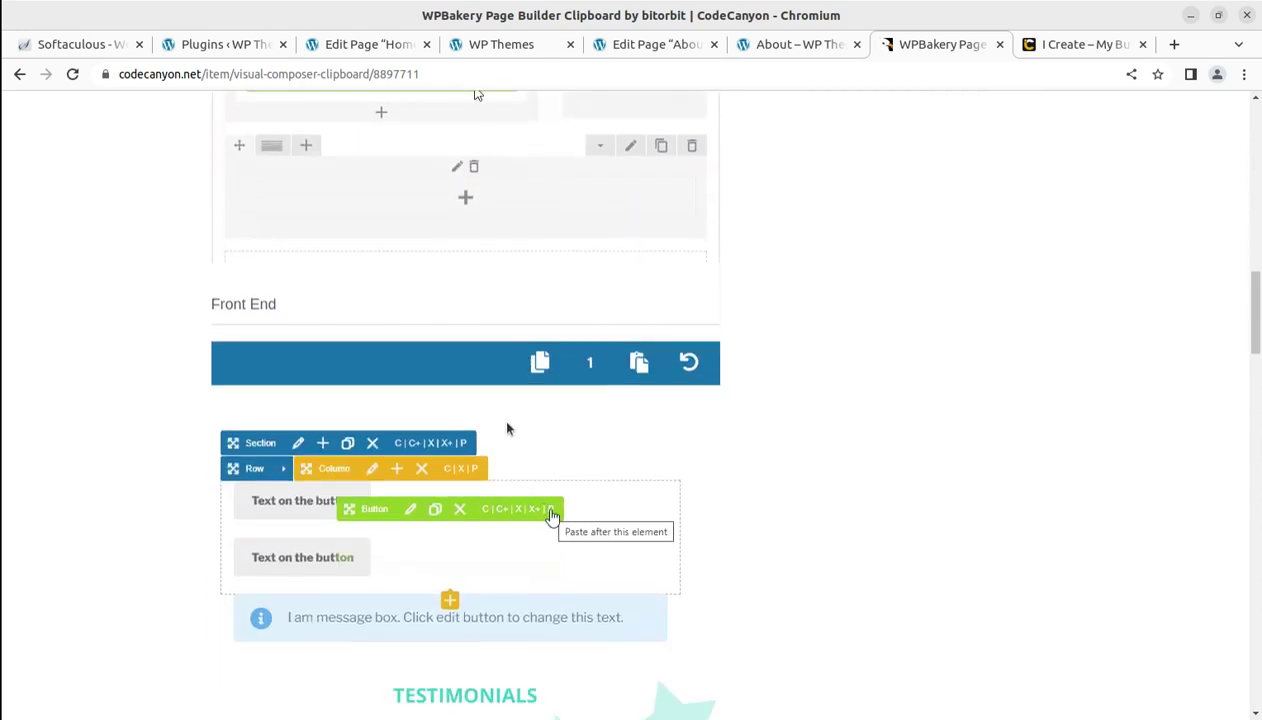
scroll(507, 428, "up", 15)
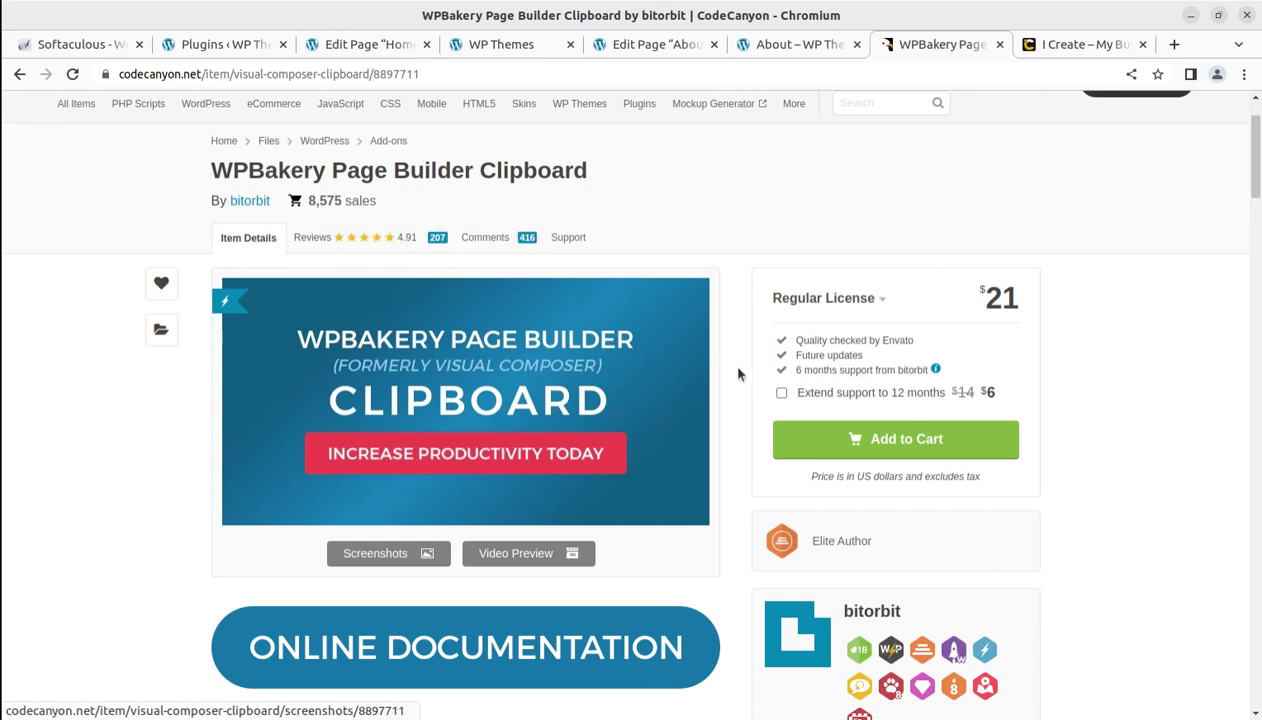
scroll(739, 370, "down", 3)
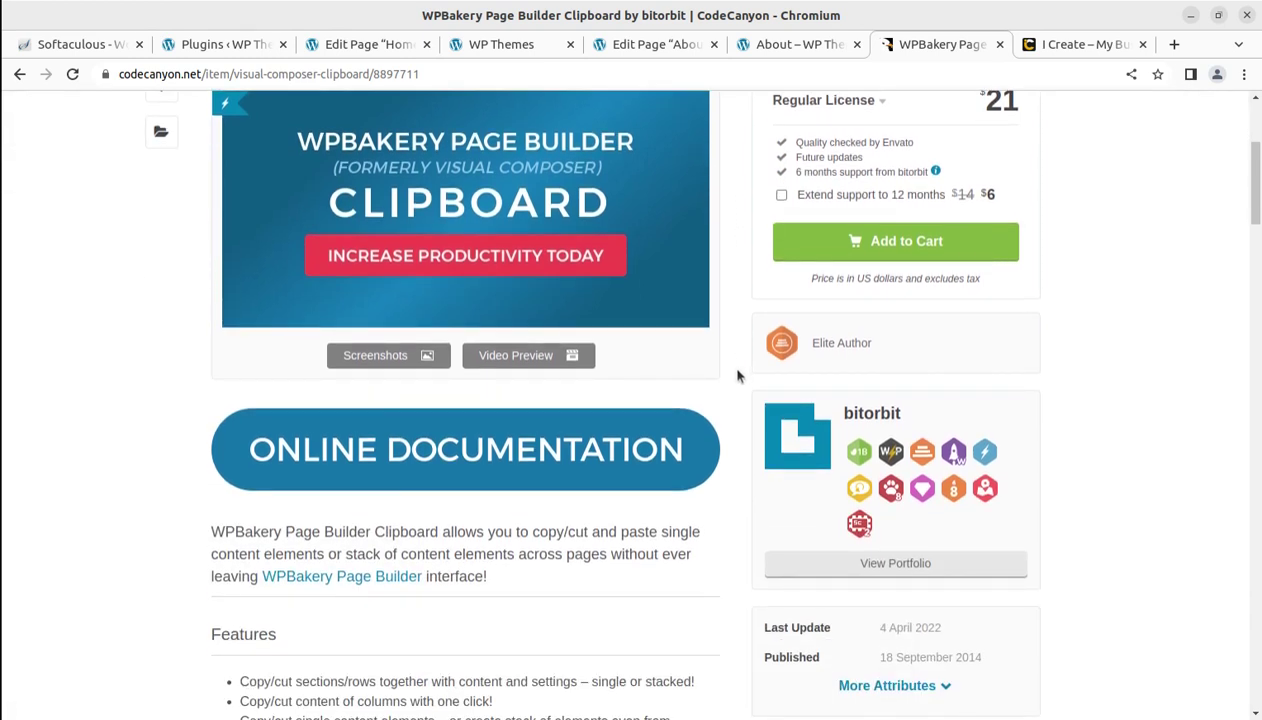